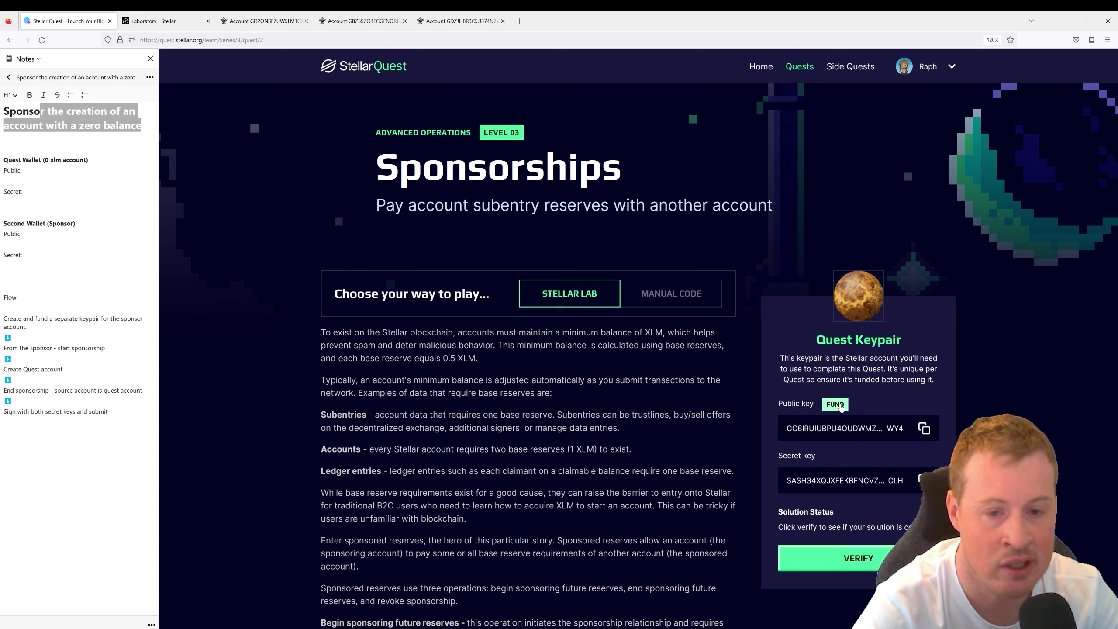
Fund the quest account with test lumens and highlight the Subentries, Accounts and Ledger entries explanations
click(835, 404)
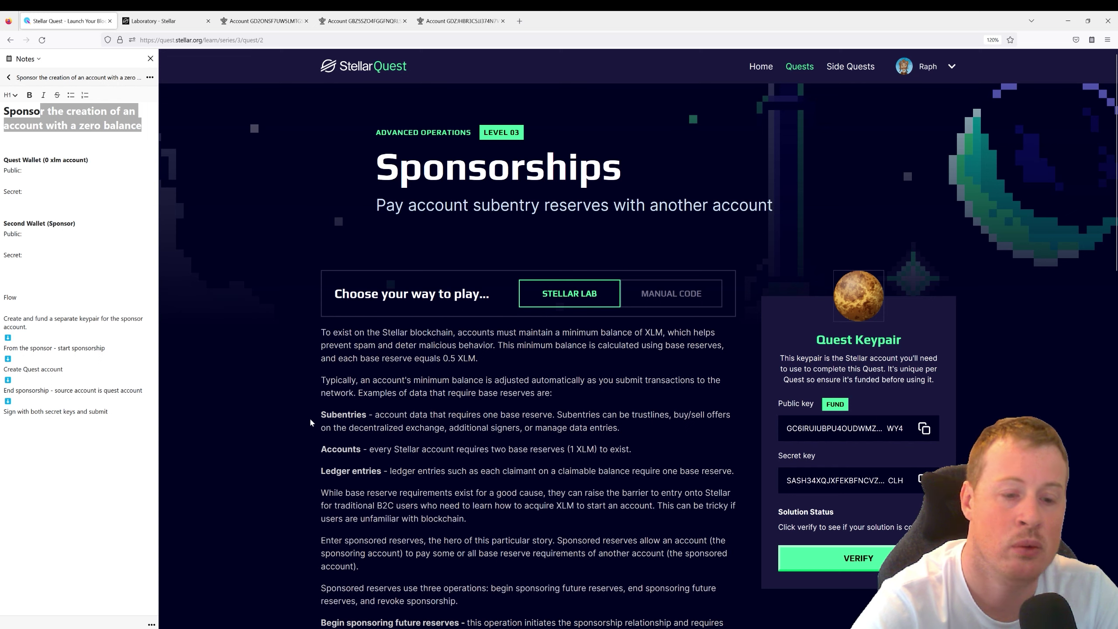
drag(321, 416, 380, 422)
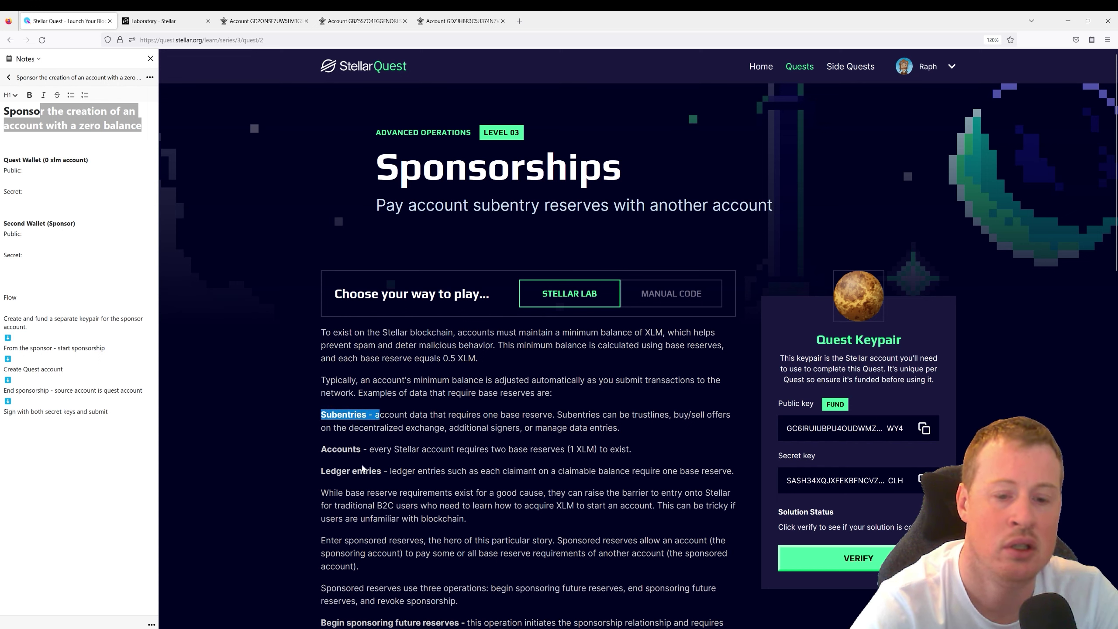
drag(321, 416, 387, 412)
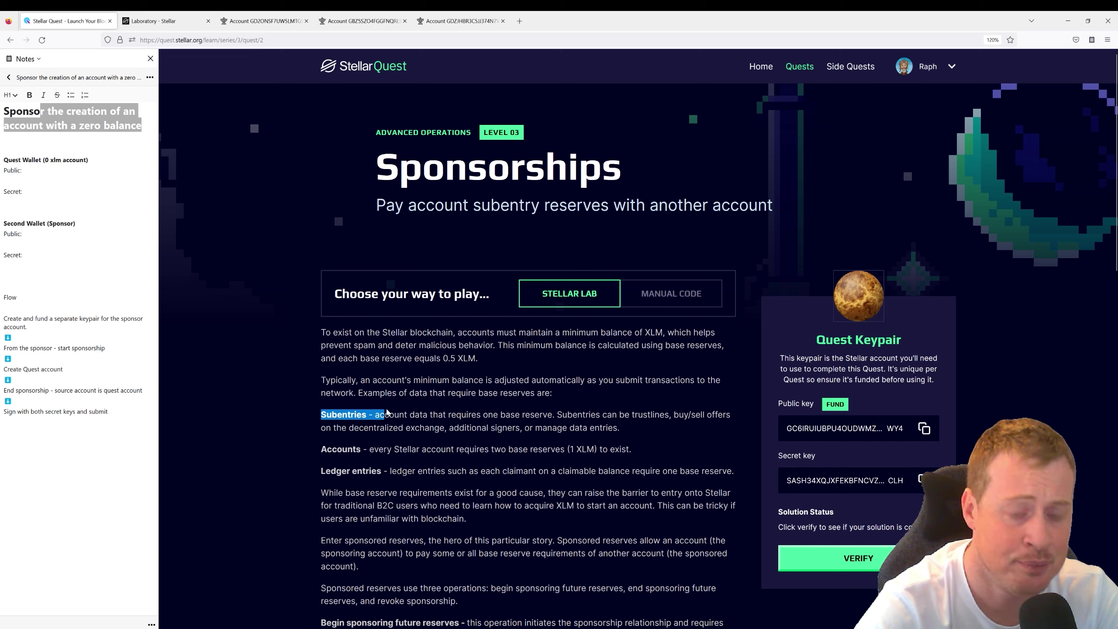
drag(320, 449, 363, 450)
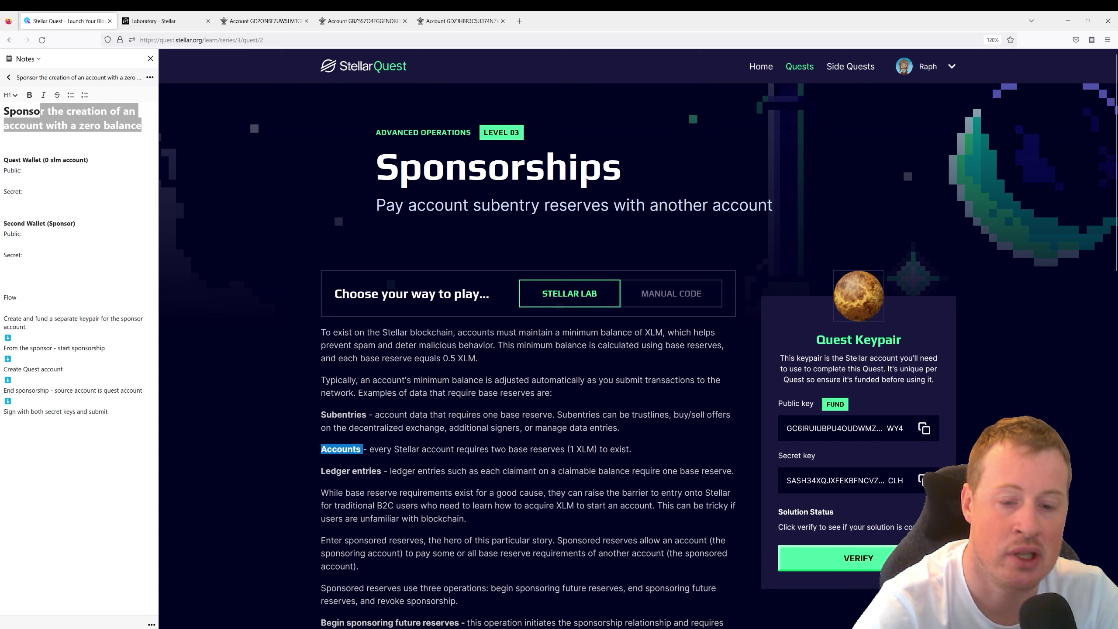
drag(326, 471, 361, 471)
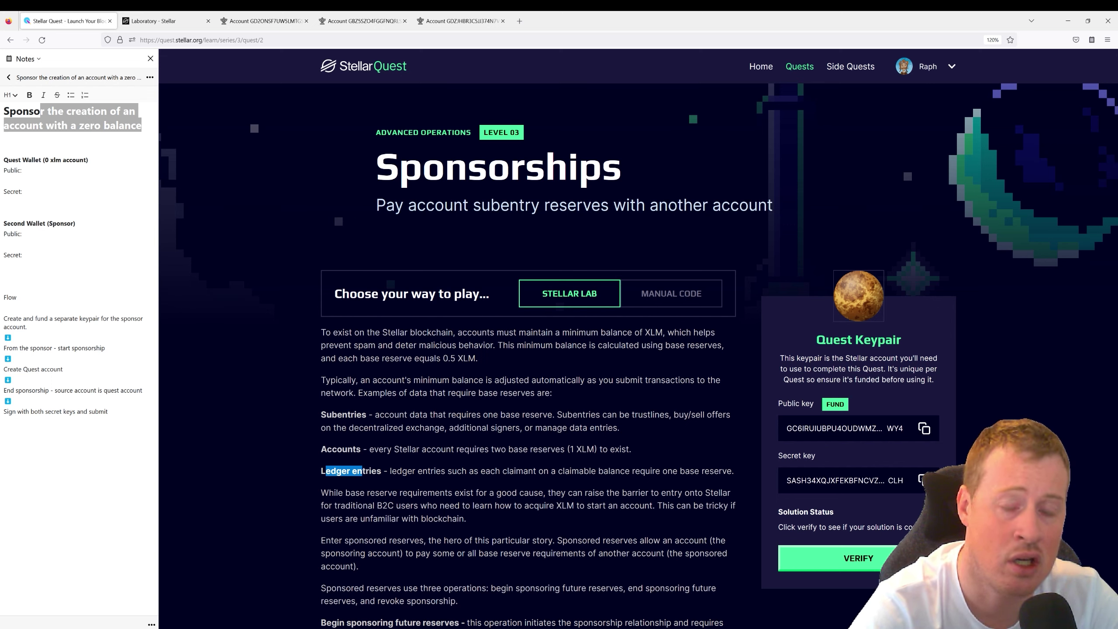
click(419, 481)
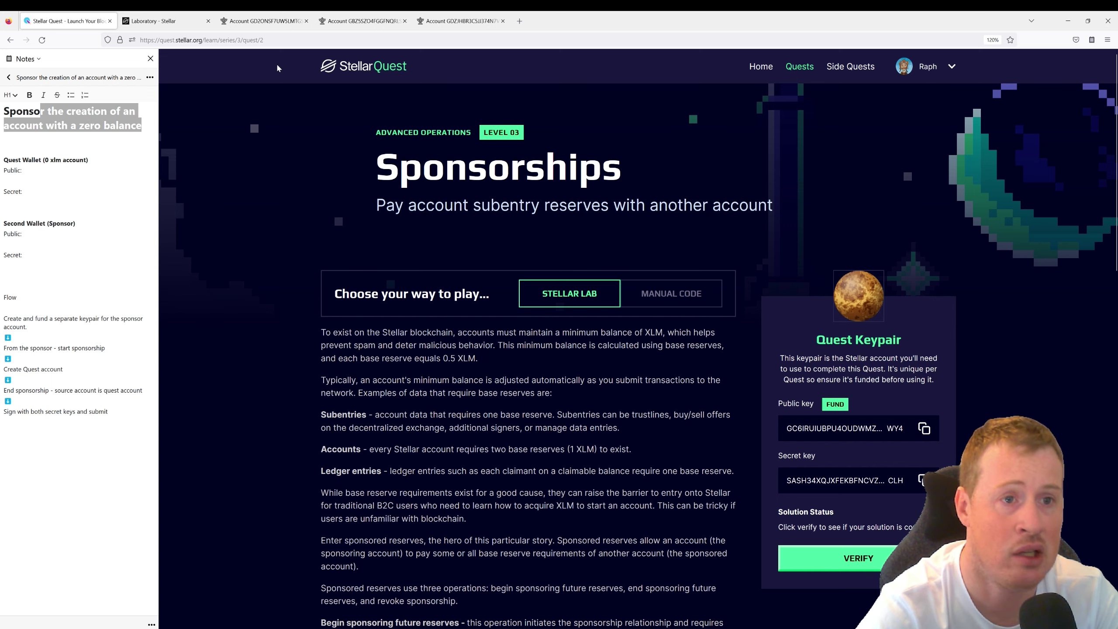
Review the earlier zero-balance sponsored account and its sponsoring account on the explorer
click(265, 27)
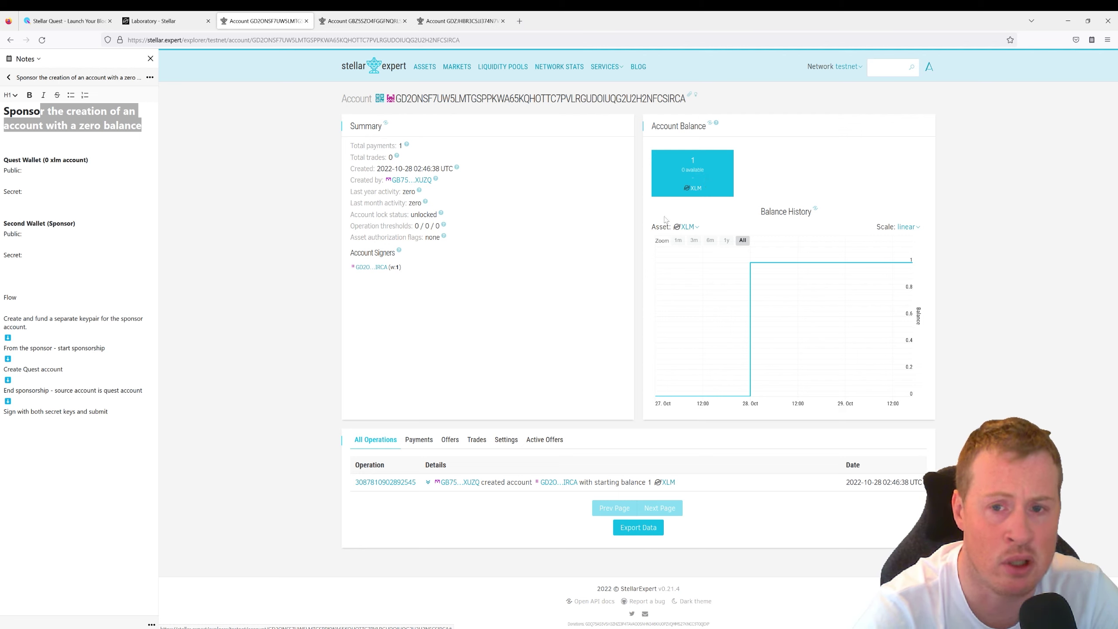
click(361, 20)
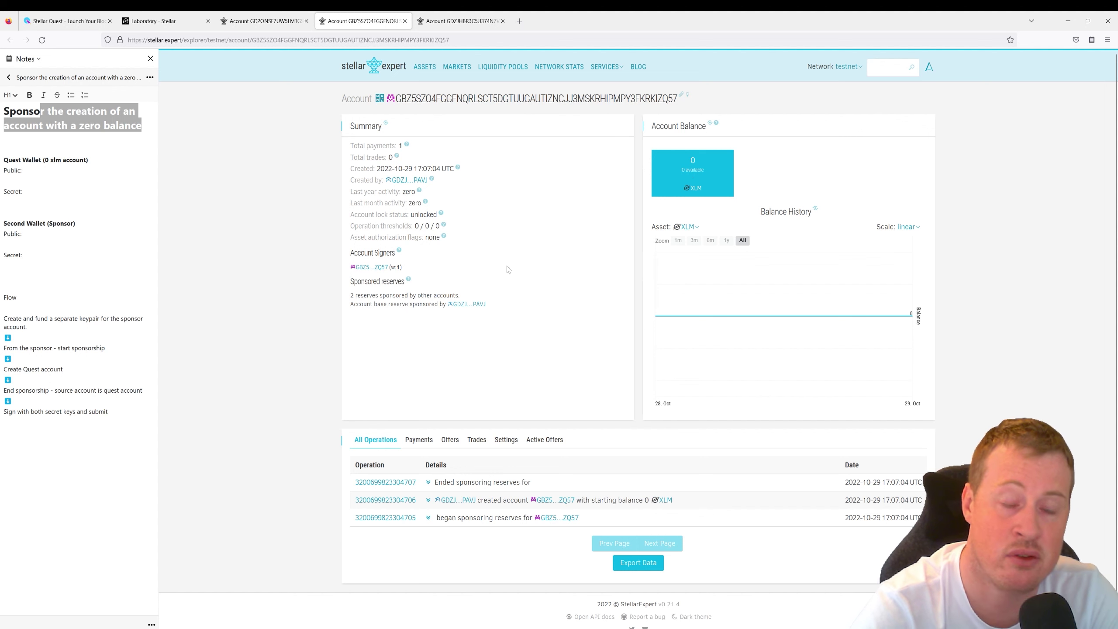
click(455, 25)
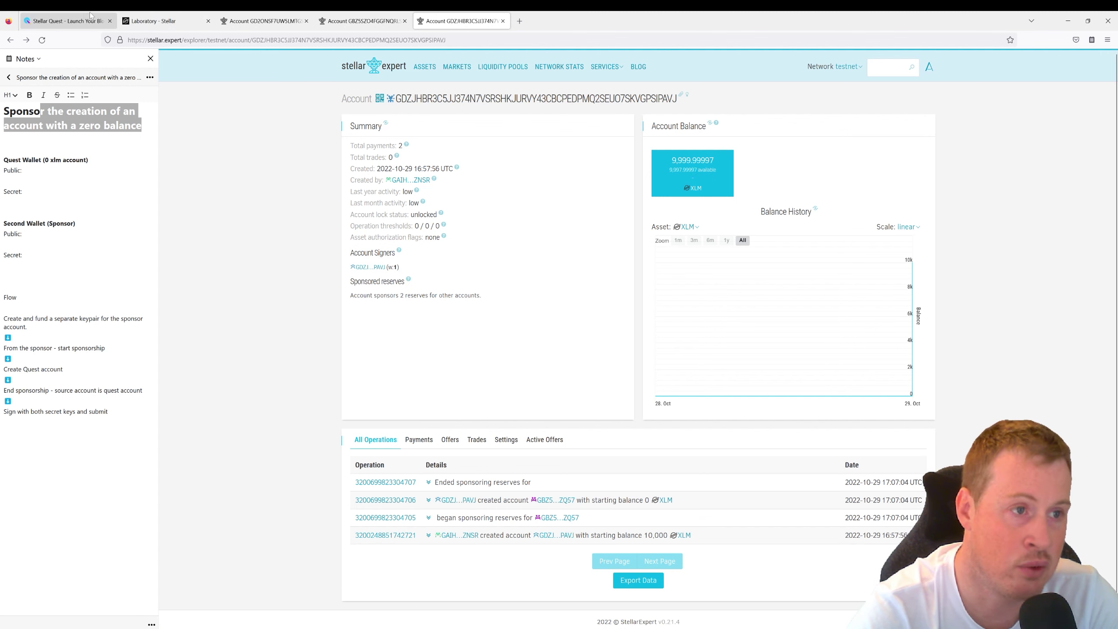
click(85, 25)
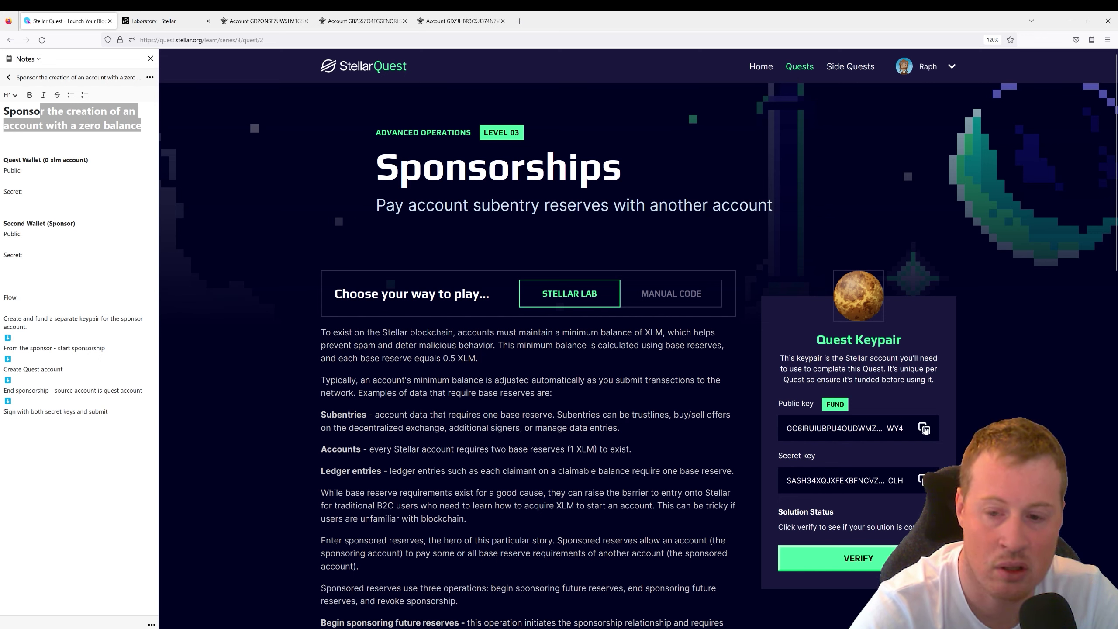
Paste the quest account's public and secret keys under Quest Wallet in the notes
click(923, 427)
click(9, 180)
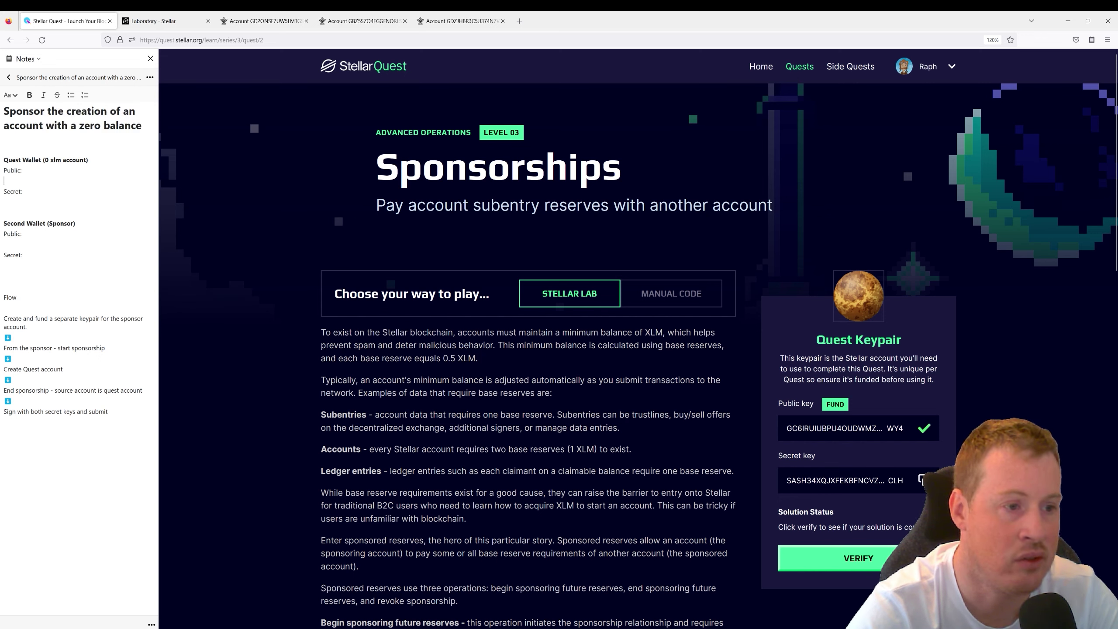
key(ctrl+v)
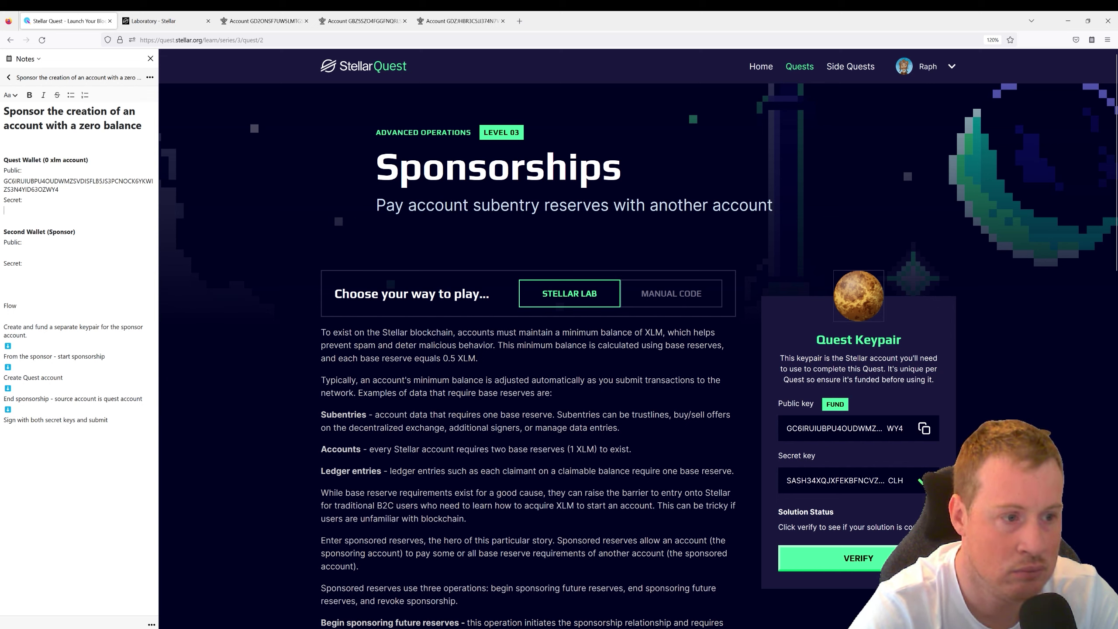
key(ctrl+v)
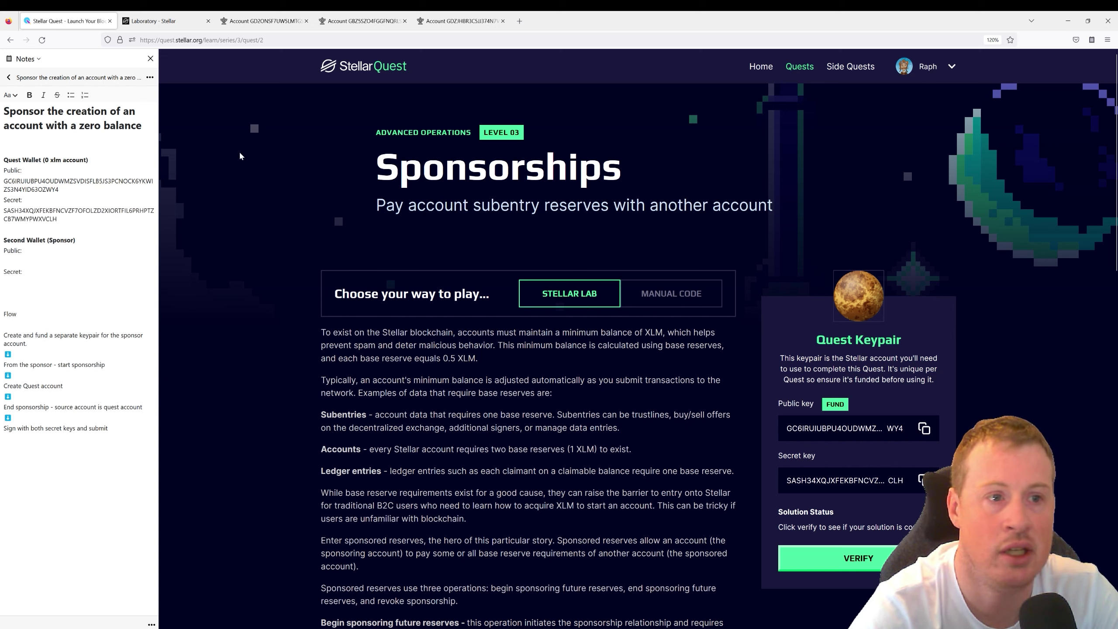
Generate a new sponsor keypair and paste its public and secret keys under Second Wallet (Sponsor)
click(172, 21)
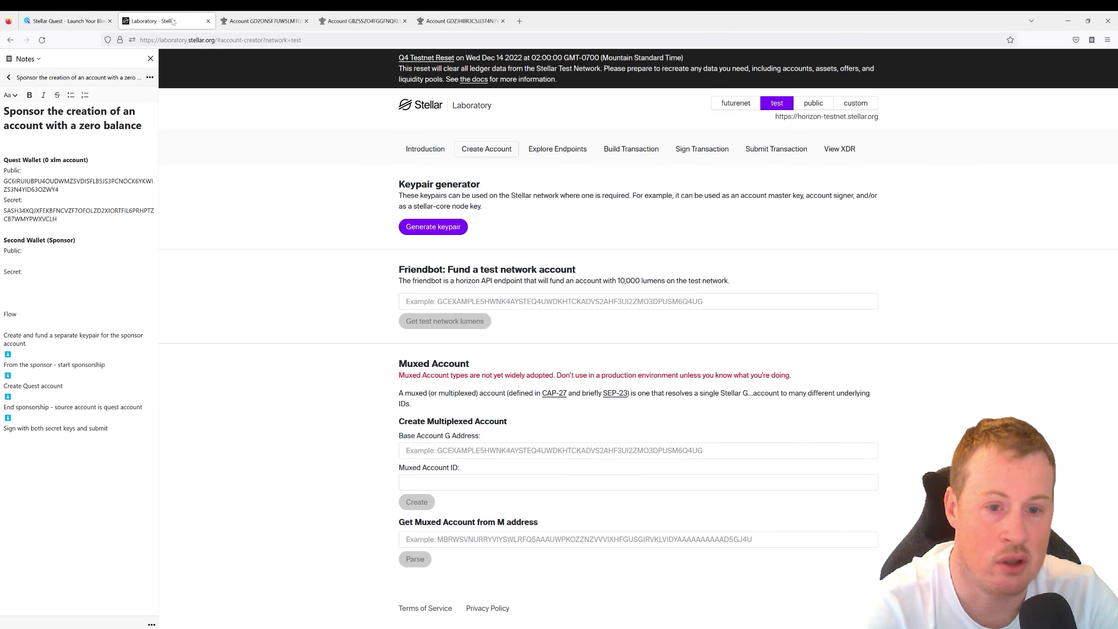
click(442, 228)
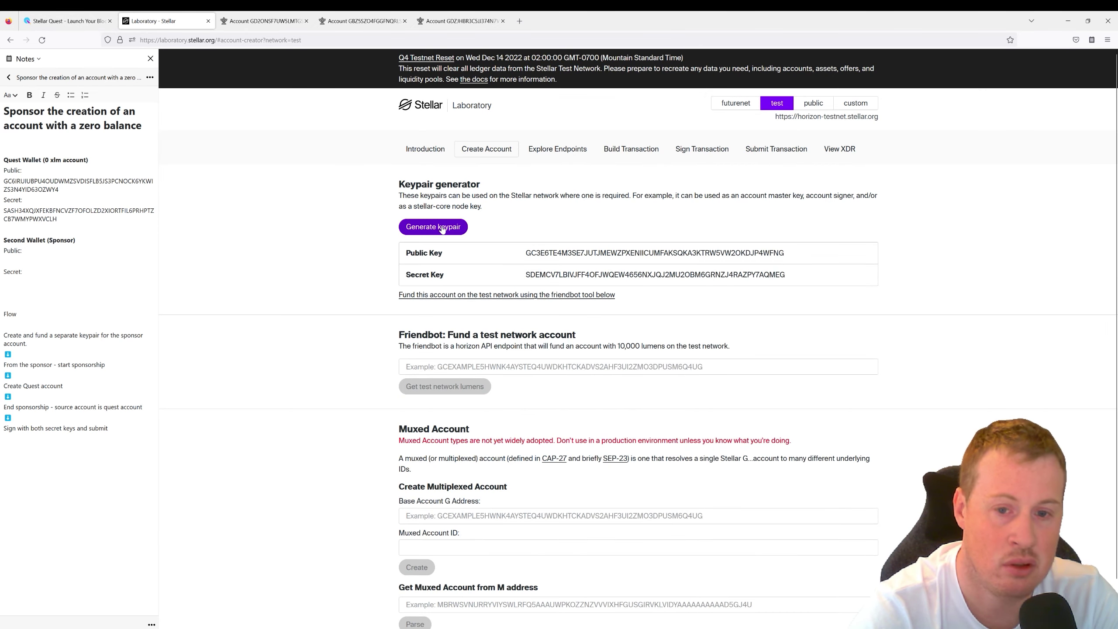
drag(799, 255, 523, 254)
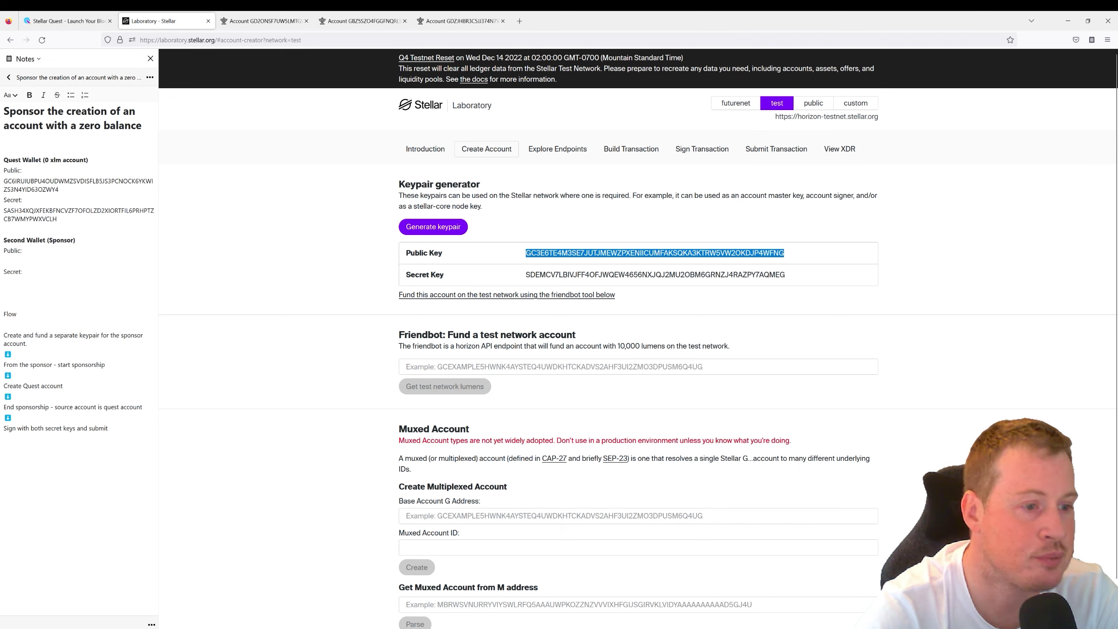
click(27, 261)
key(ctrl+v)
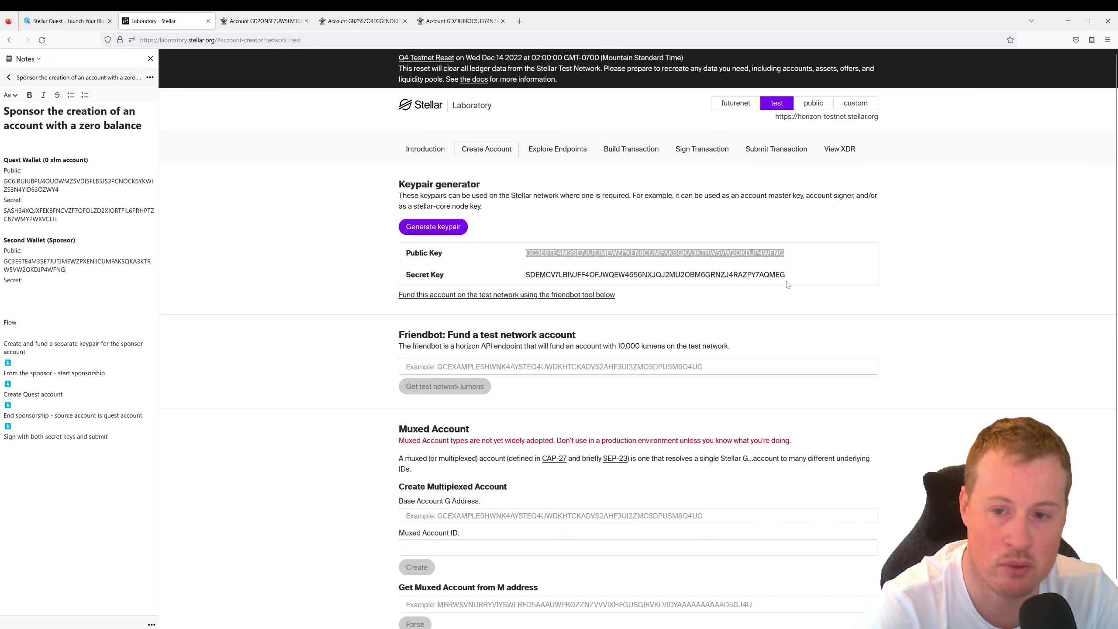
drag(790, 275, 524, 275)
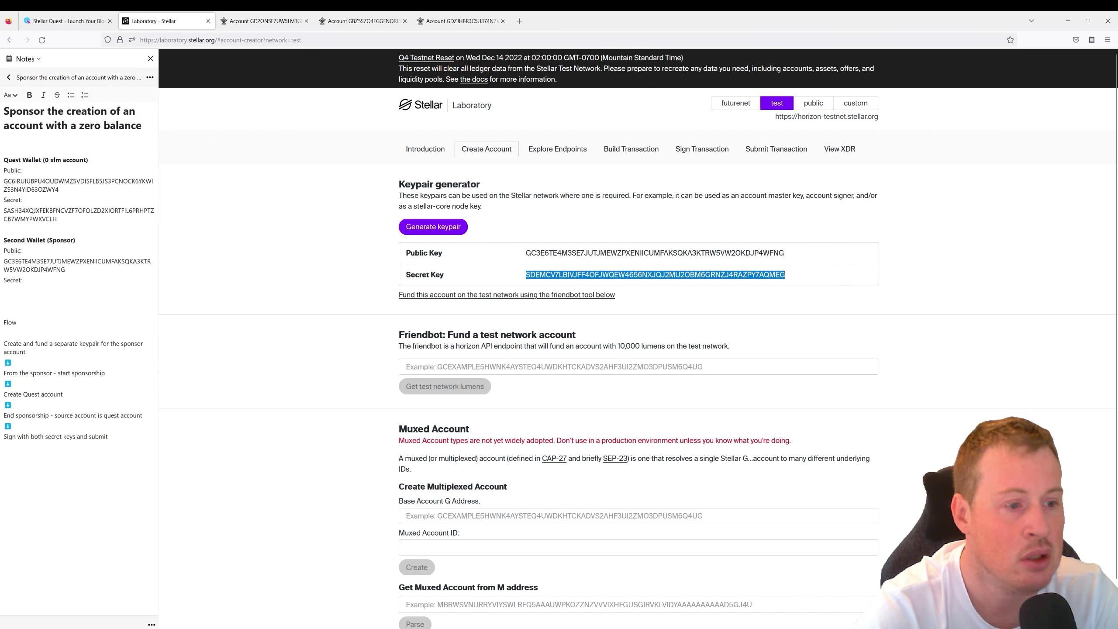
click(26, 291)
key(ctrl+v)
Fund the sponsor's public key with test network lumens through Friendbot
drag(801, 252, 524, 253)
key(ctrl+c)
click(528, 366)
key(ctrl+v)
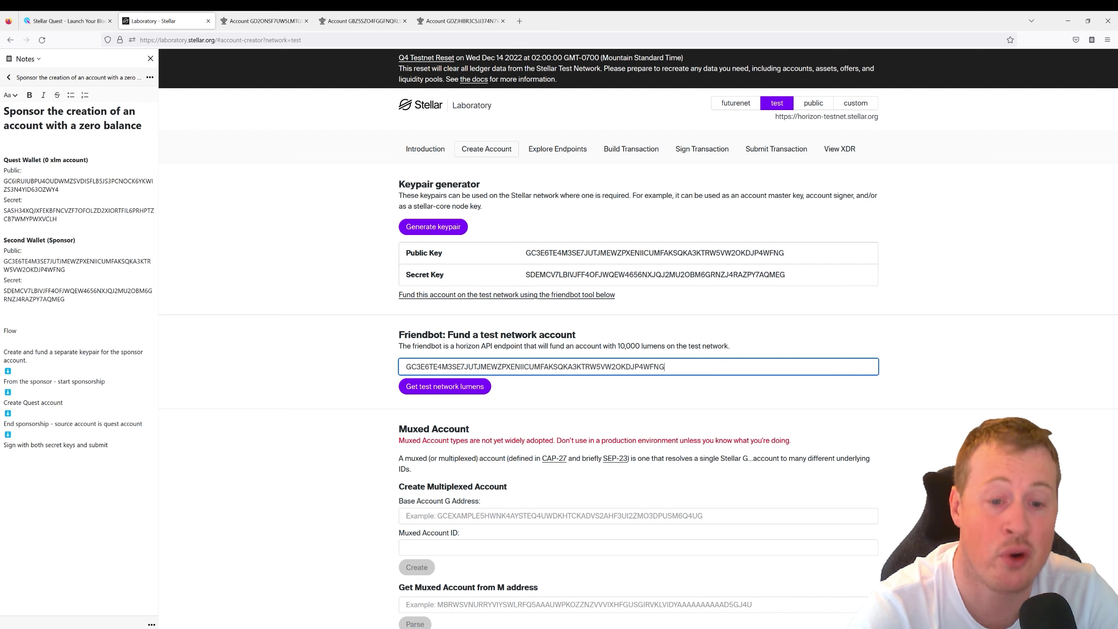
click(476, 391)
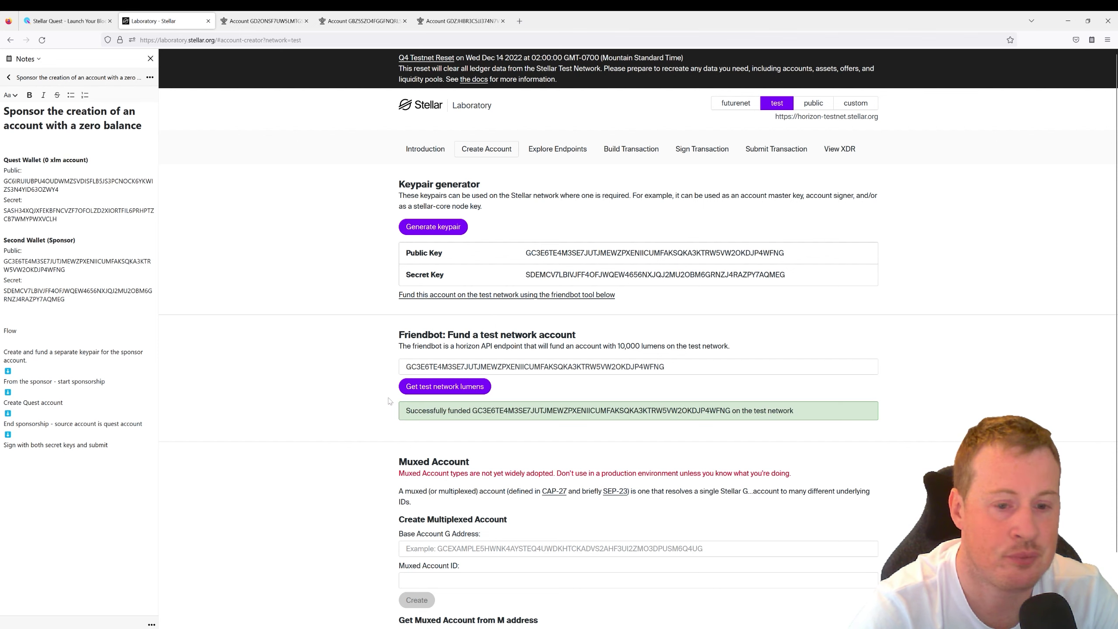
click(627, 151)
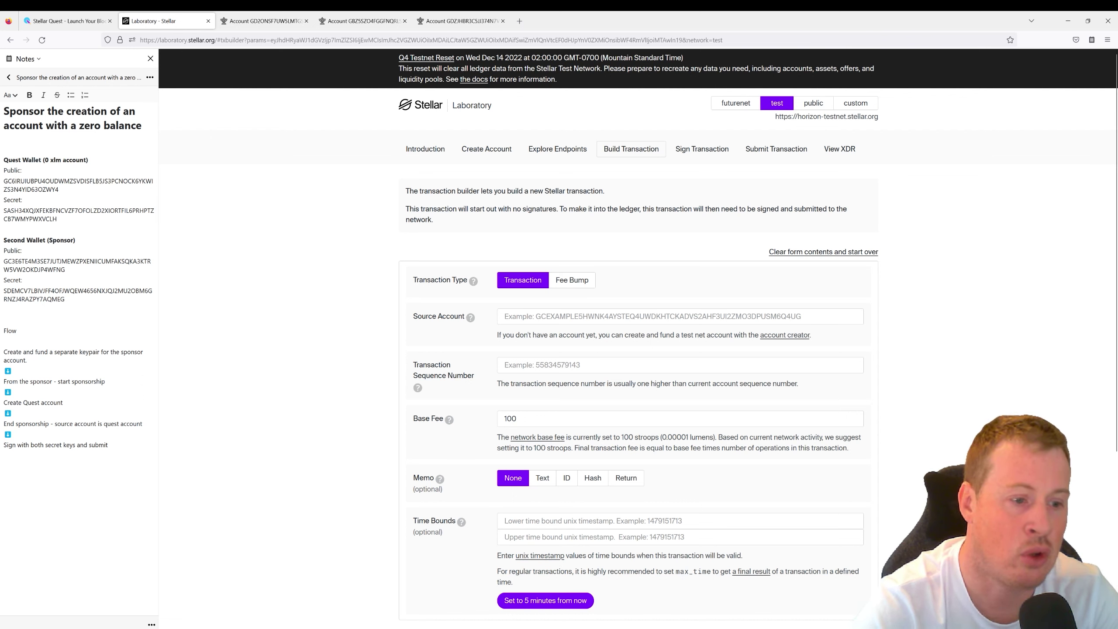
Highlight the sponsorship steps and the final signing step in the notes
drag(105, 381, 6, 423)
click(13, 391)
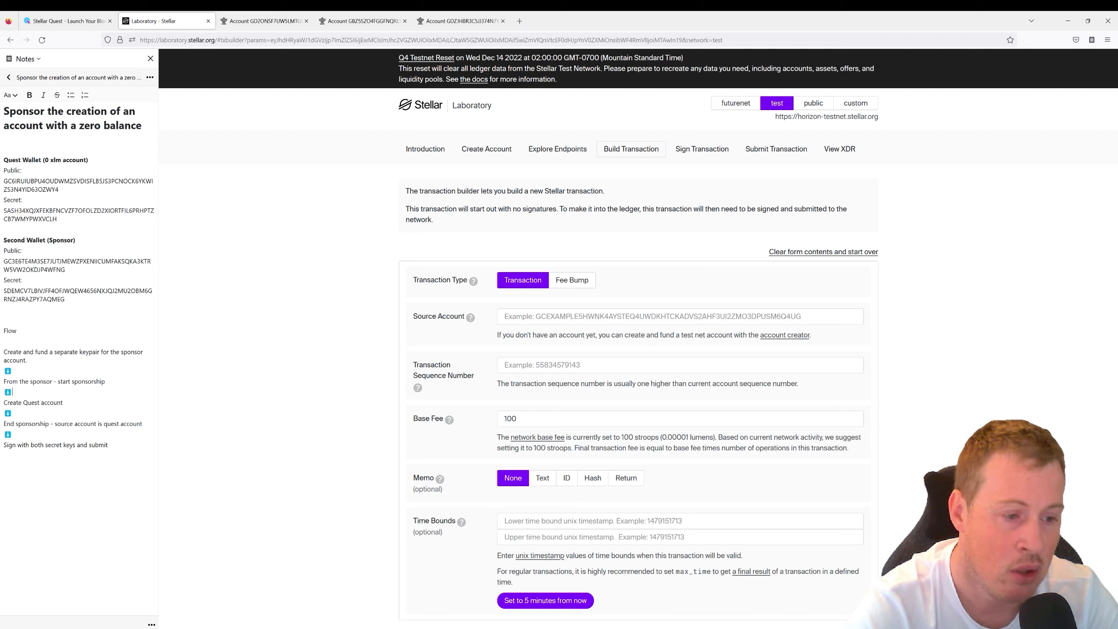
drag(9, 445, 108, 444)
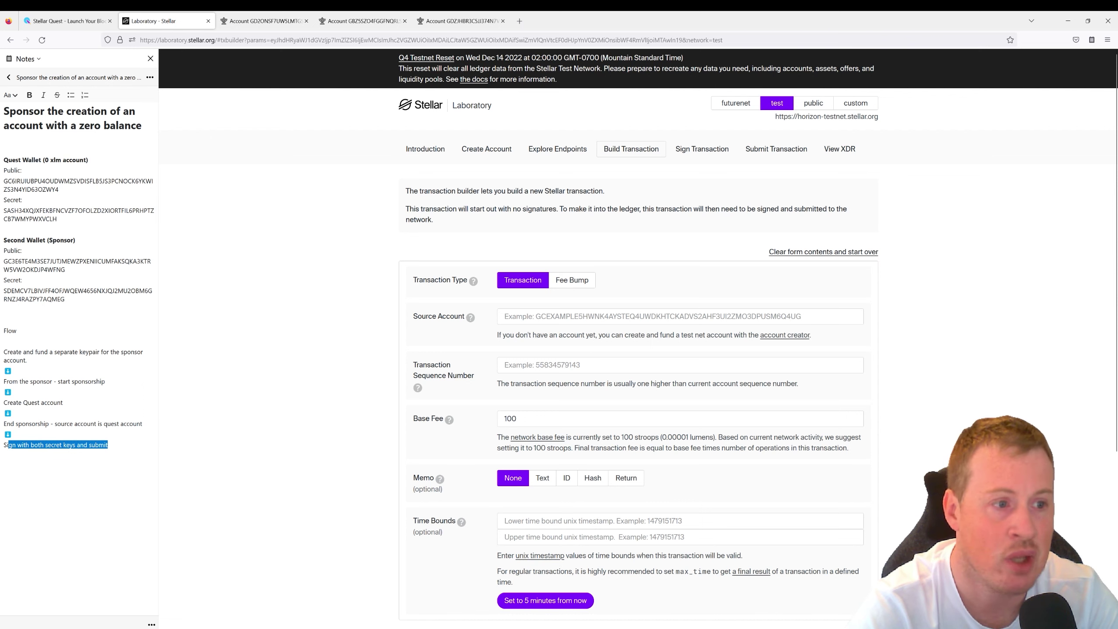
click(4, 228)
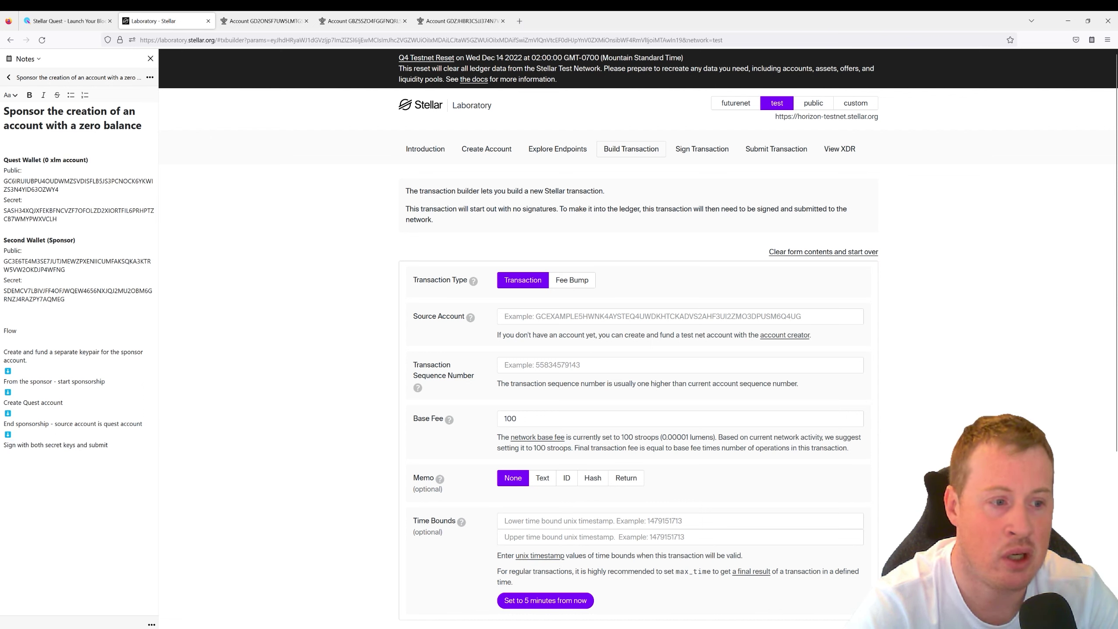
drag(23, 279, 21, 269)
click(42, 269)
double_click(65, 269)
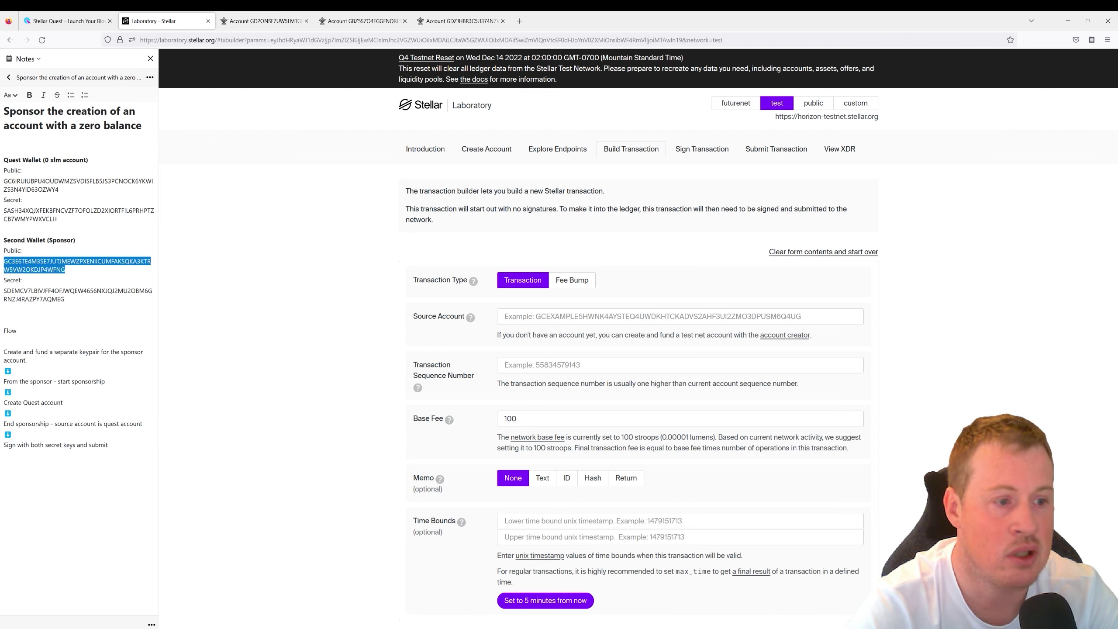
click(572, 316)
key(ctrl+v)
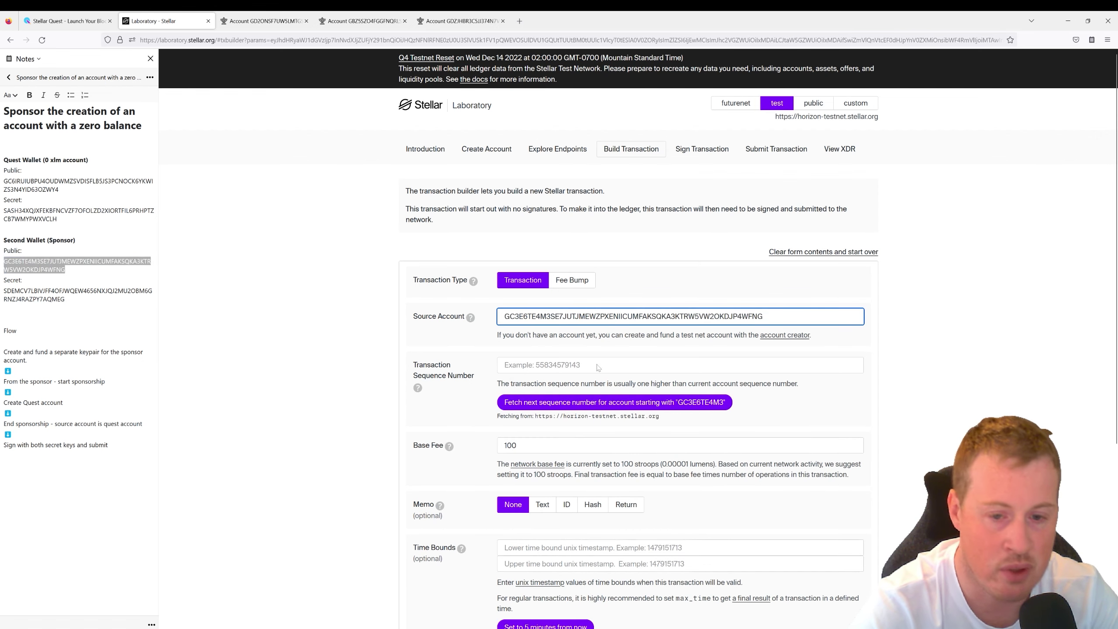
click(618, 403)
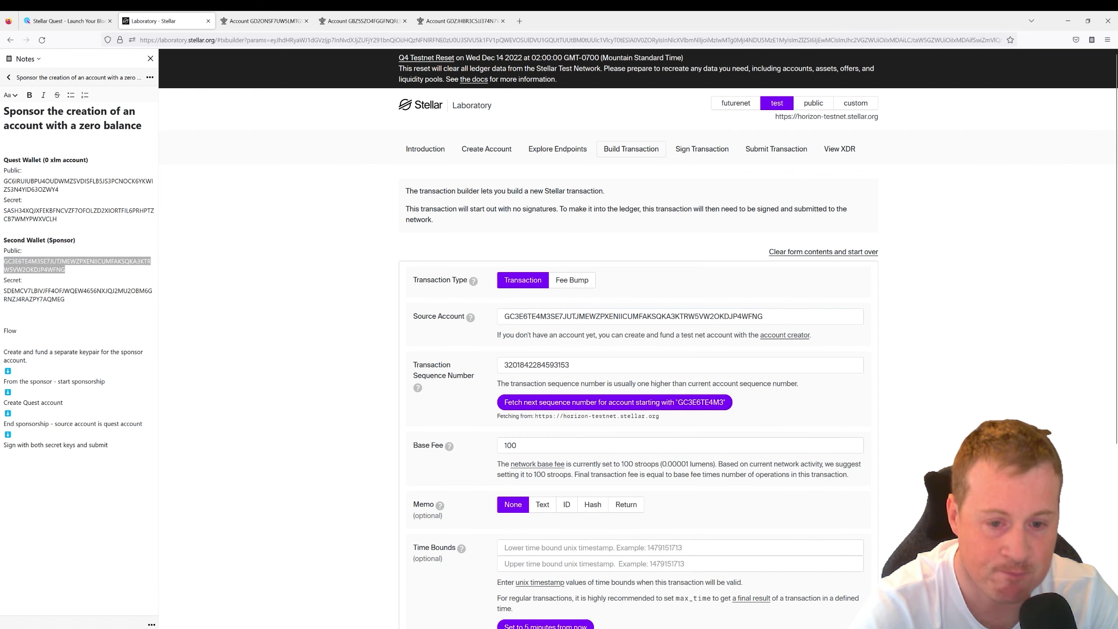
scroll(532, 433, down, 4)
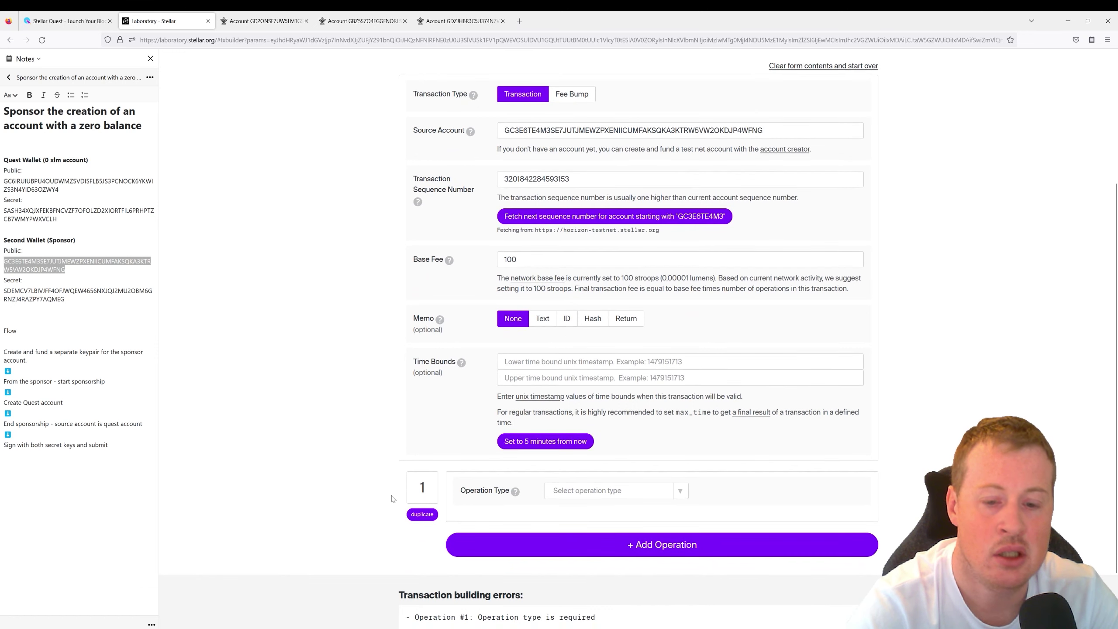
Make operation 1 Begin Sponsoring Future Reserves, sponsoring the quest account's public key
click(589, 493)
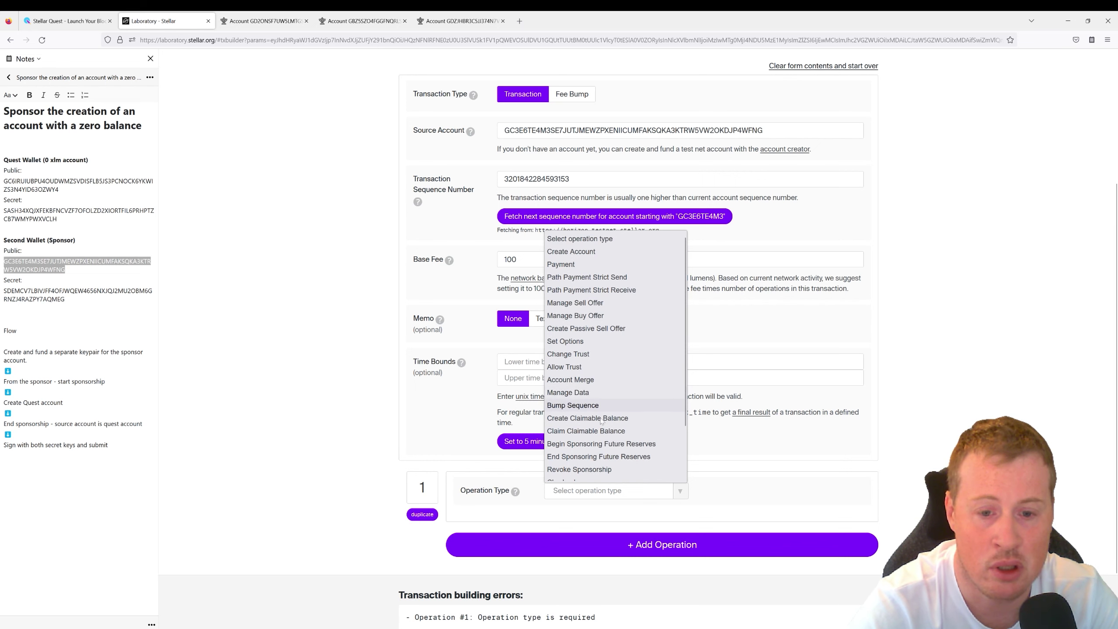
click(601, 443)
scroll(567, 491, down, 2)
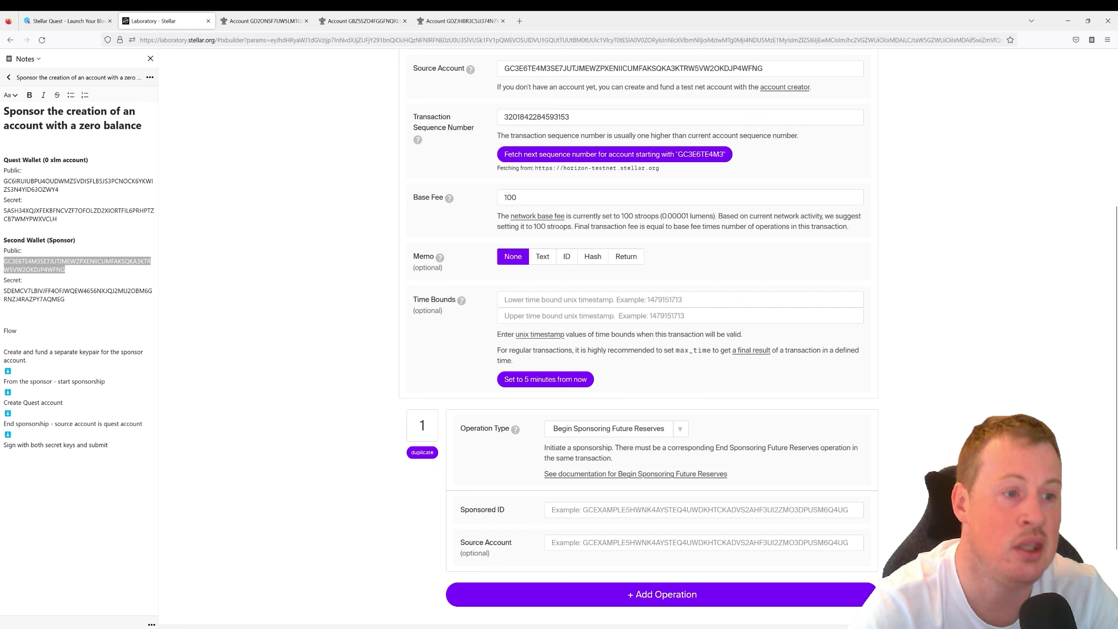
double_click(75, 185)
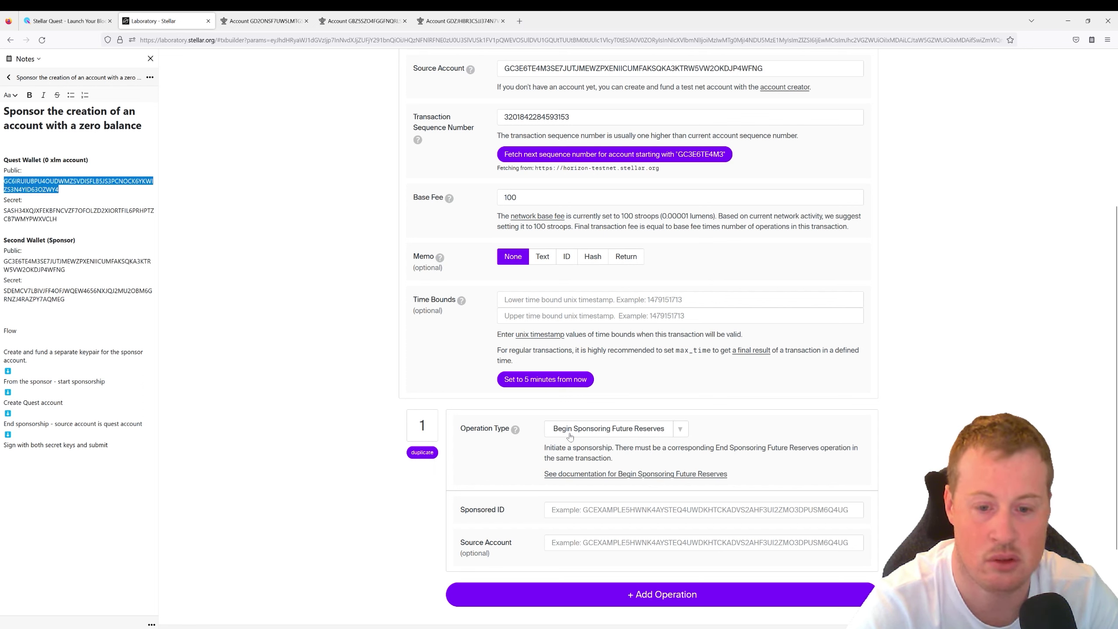
click(704, 510)
key(ctrl+v)
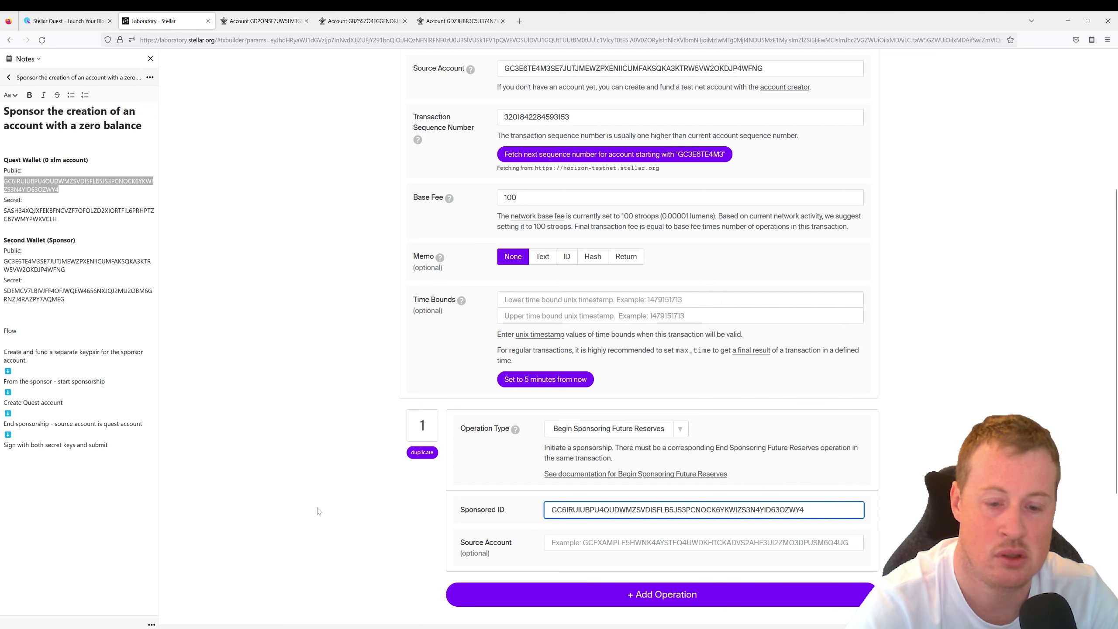
scroll(318, 511, down, 3)
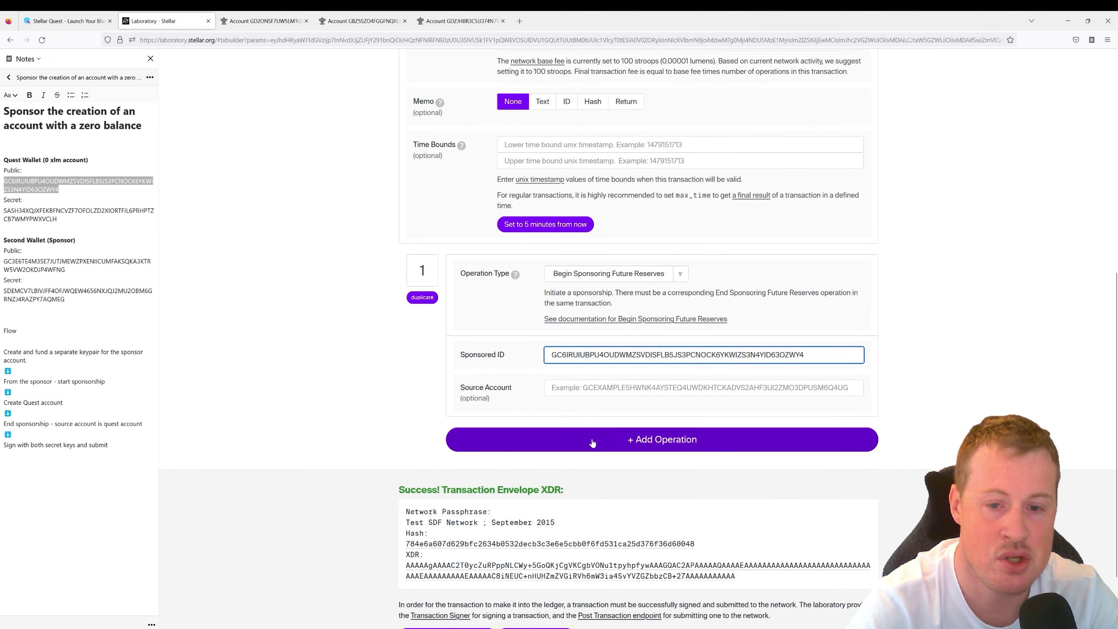
Add operation 2: Create Account for the quest account with starting balance 0
click(593, 442)
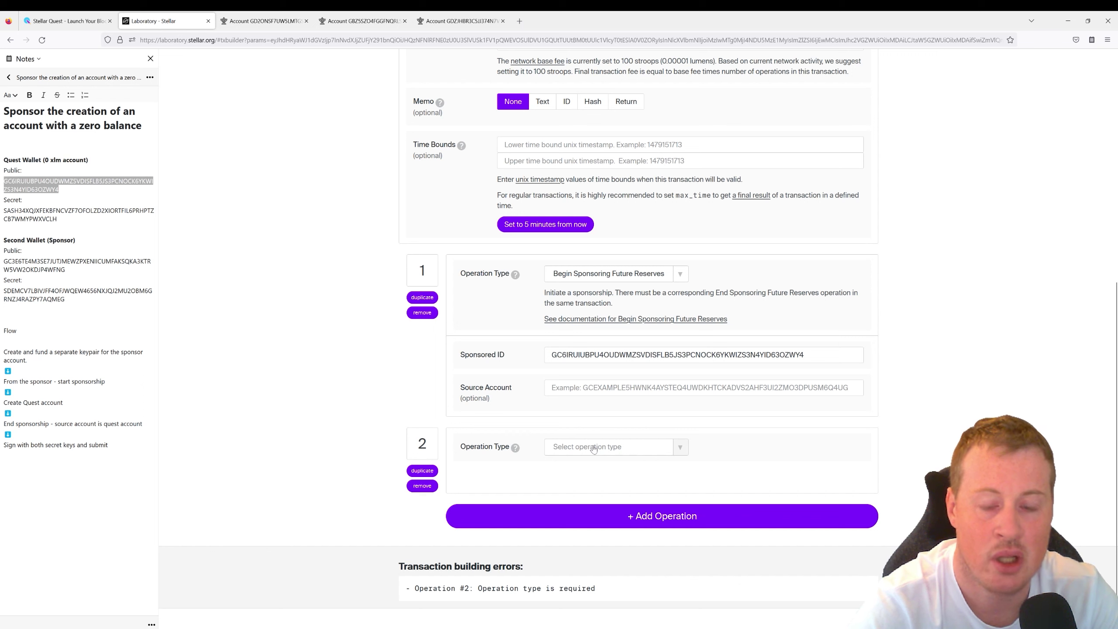
click(593, 448)
scroll(577, 344, down, 1)
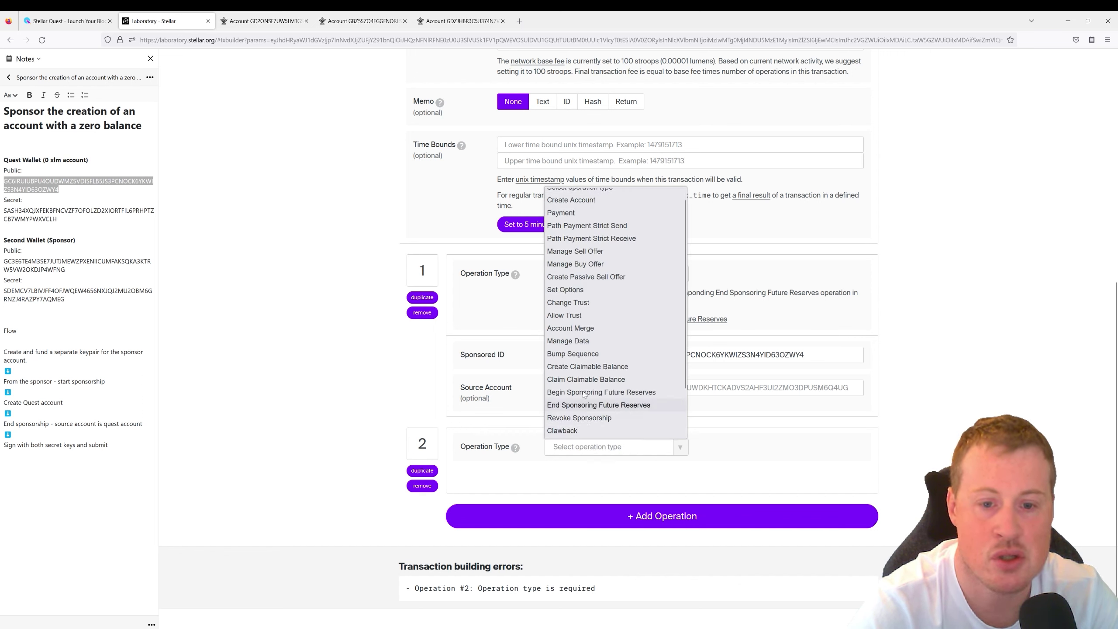
scroll(572, 337, up, 1)
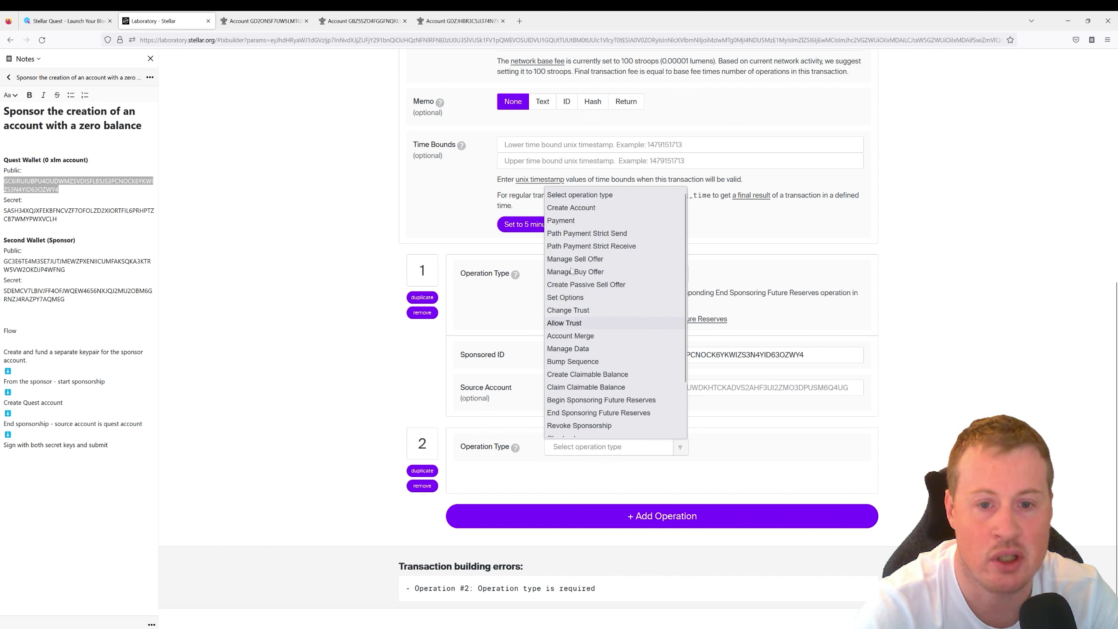
click(567, 208)
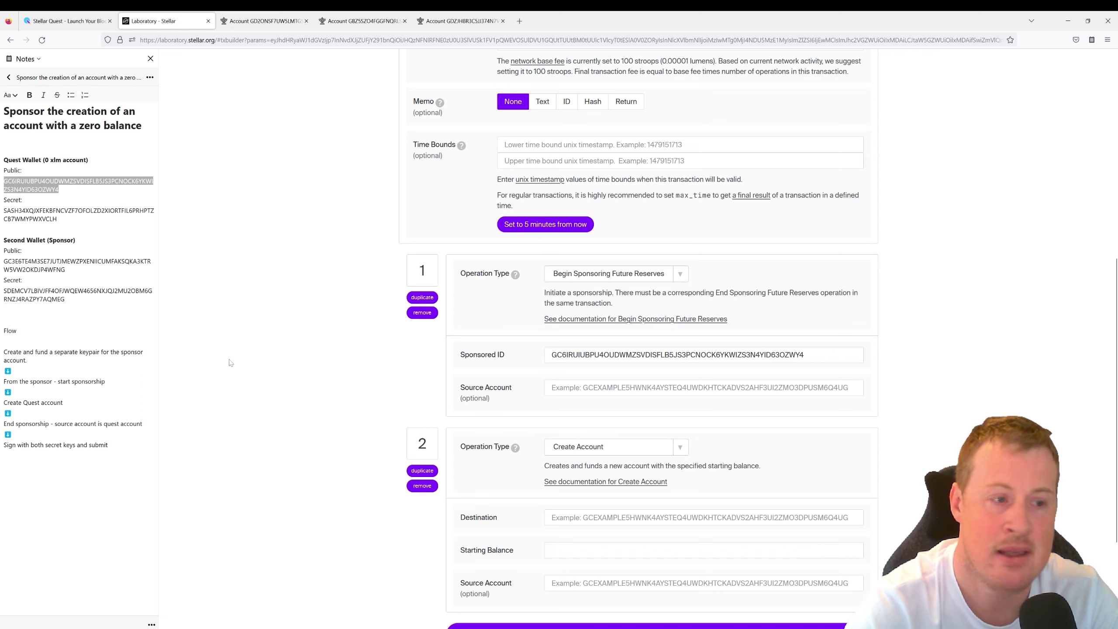
click(75, 240)
double_click(78, 185)
key(ctrl+c)
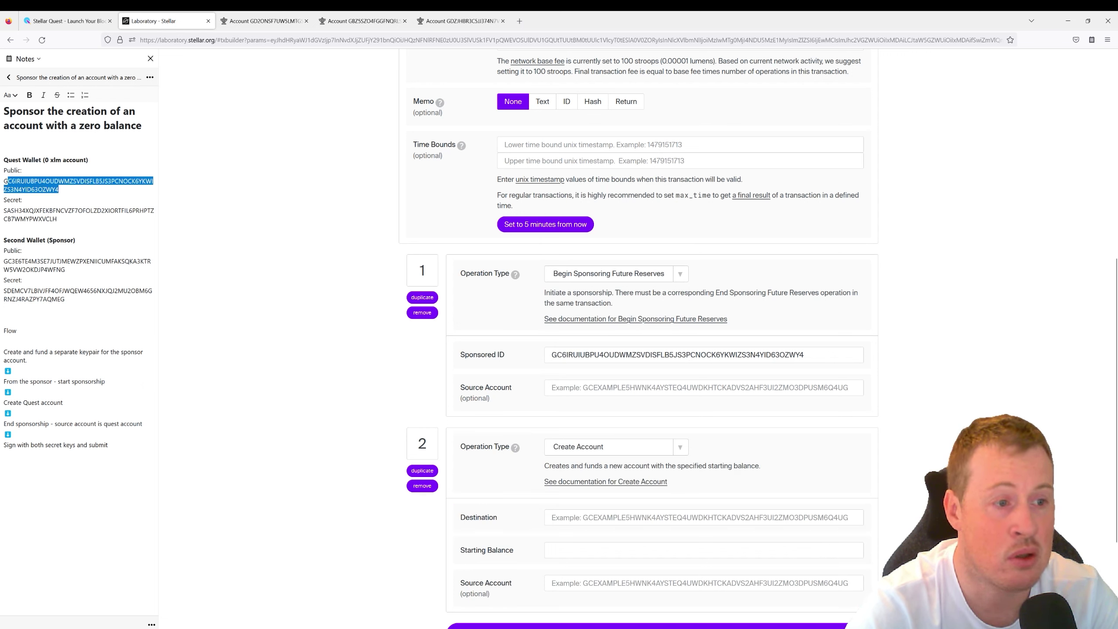
click(704, 517)
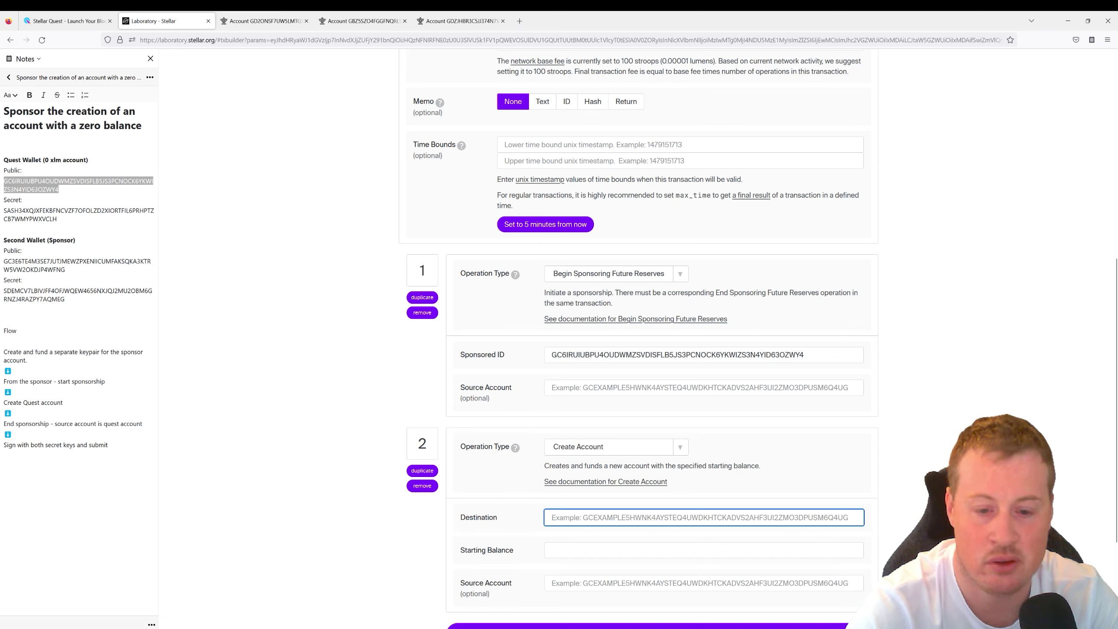
key(ctrl+v)
key(Tab)
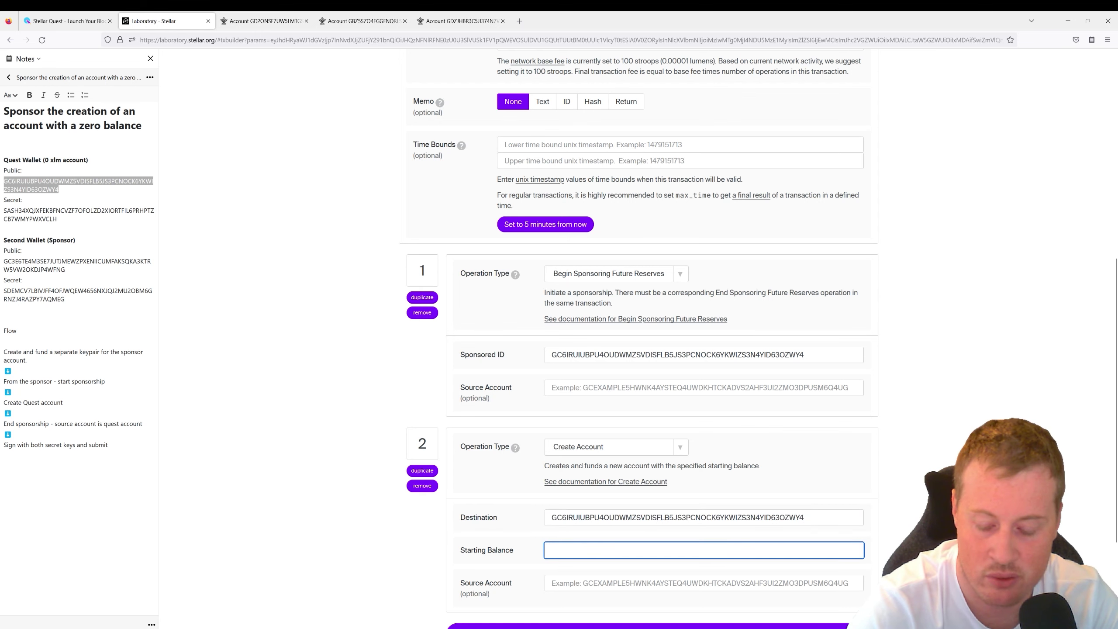
text(0)
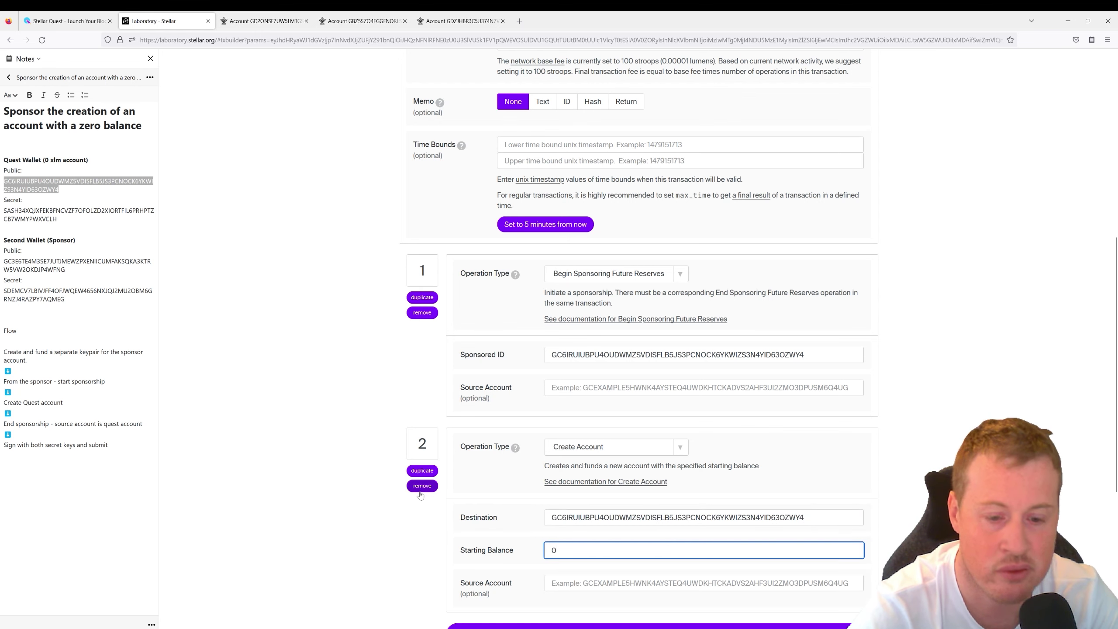
scroll(392, 497, down, 3)
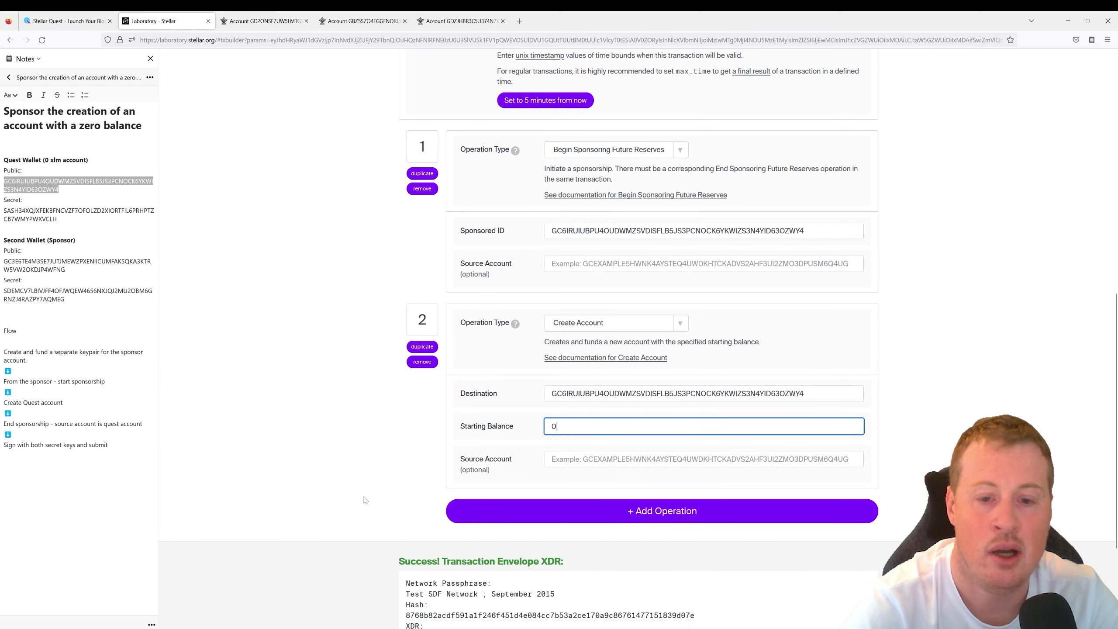
Add operation 3: End Sponsoring Future Reserves with the quest account as source
click(581, 519)
scroll(590, 488, down, 1)
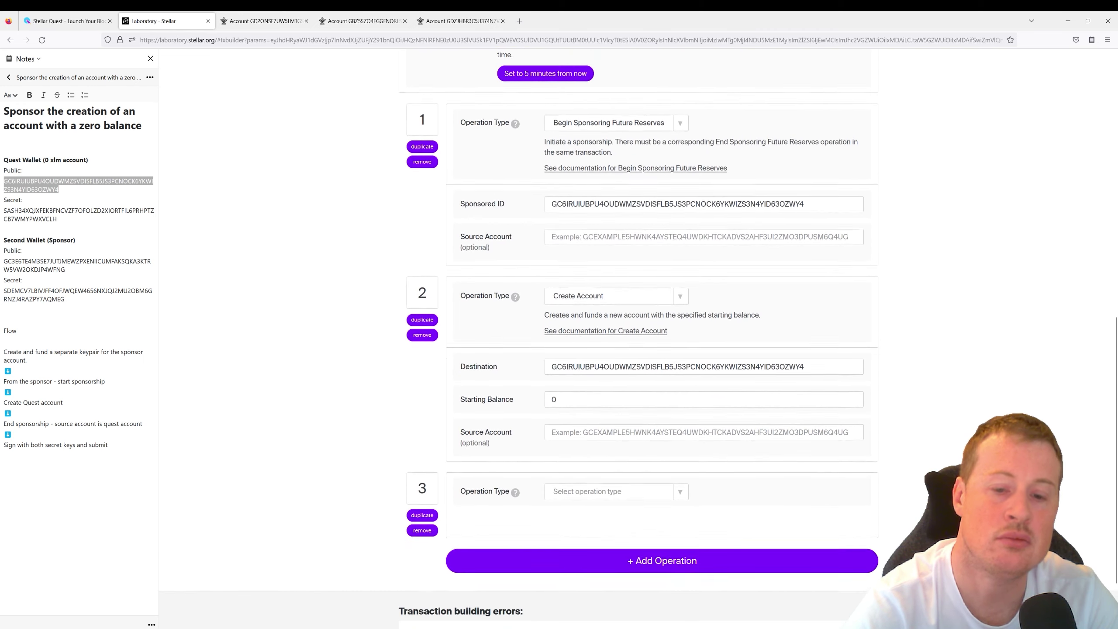
click(592, 487)
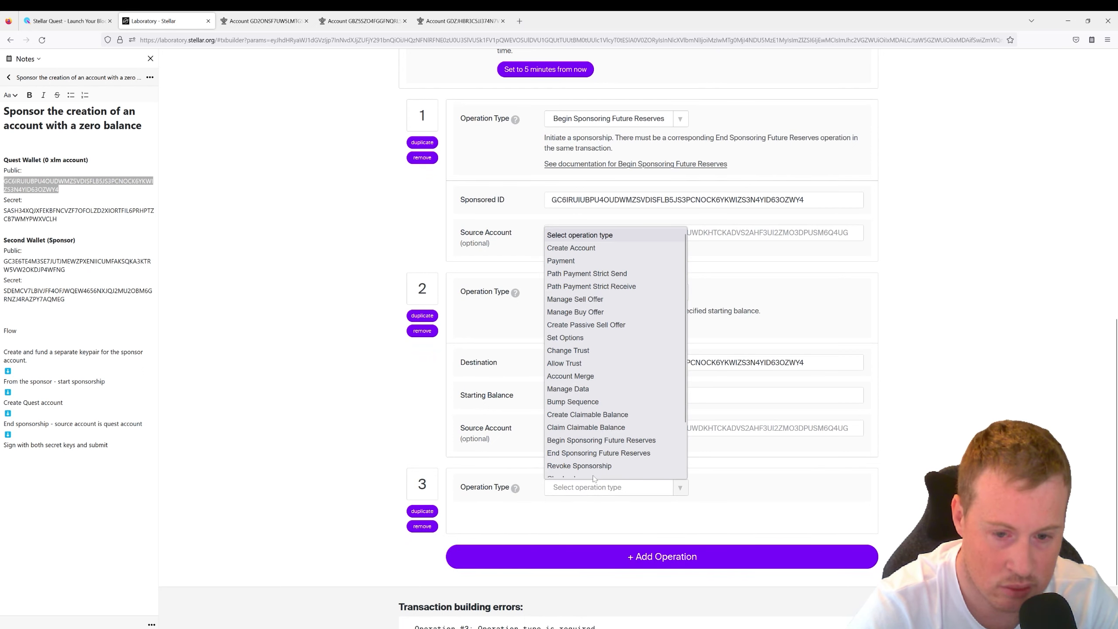
click(601, 446)
scroll(477, 493, down, 2)
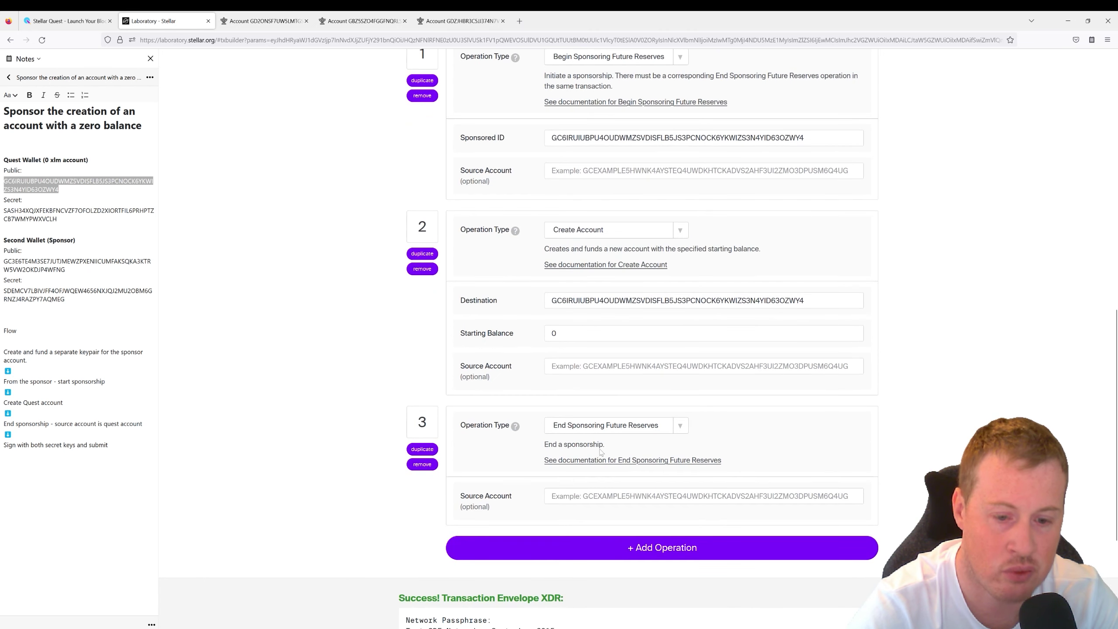
drag(457, 496, 524, 495)
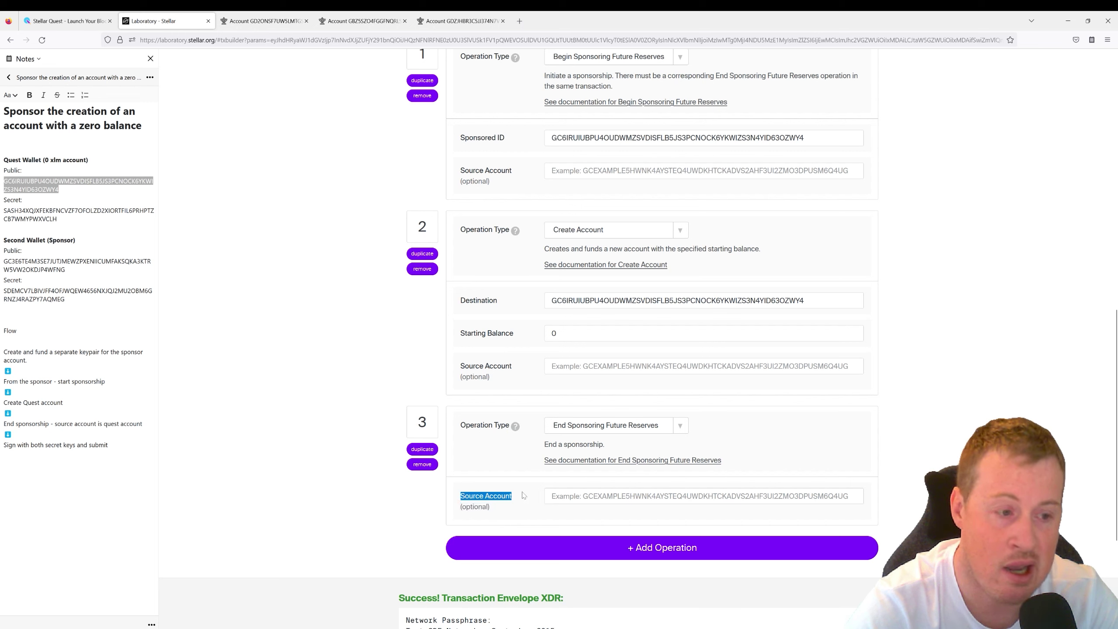
click(57, 219)
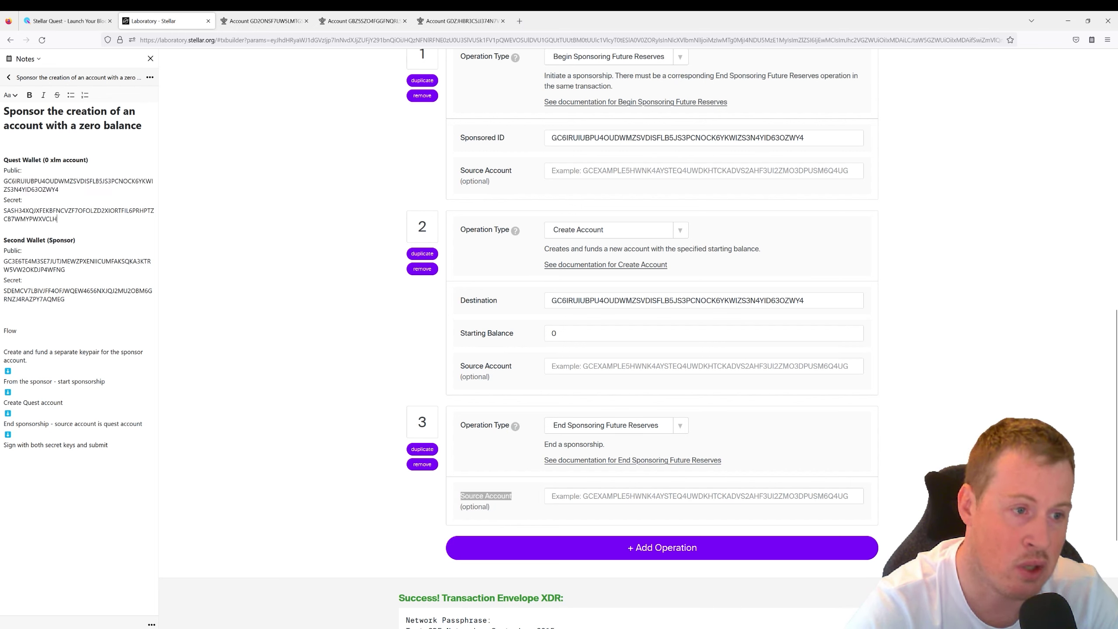
drag(59, 189, 4, 181)
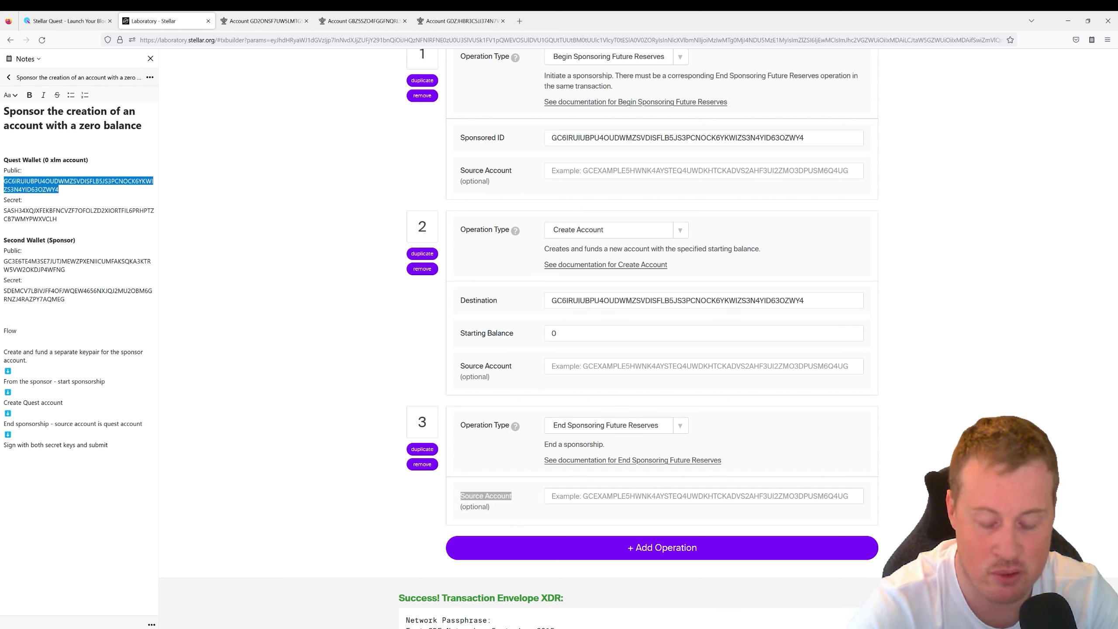
key(ctrl+c)
click(572, 496)
key(ctrl+v)
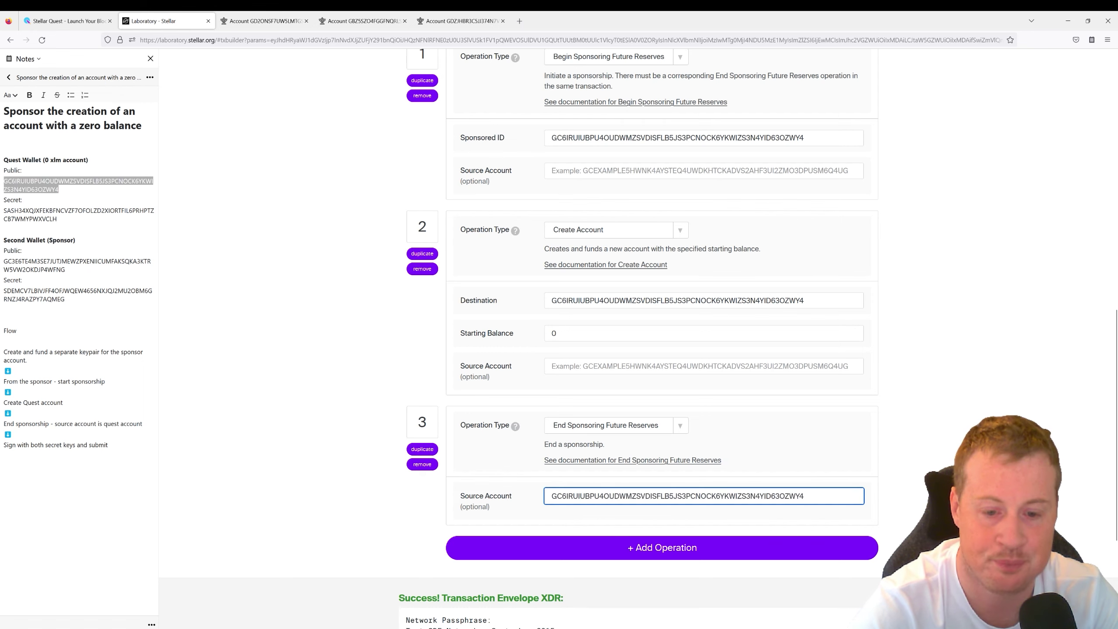
scroll(388, 485, down, 5)
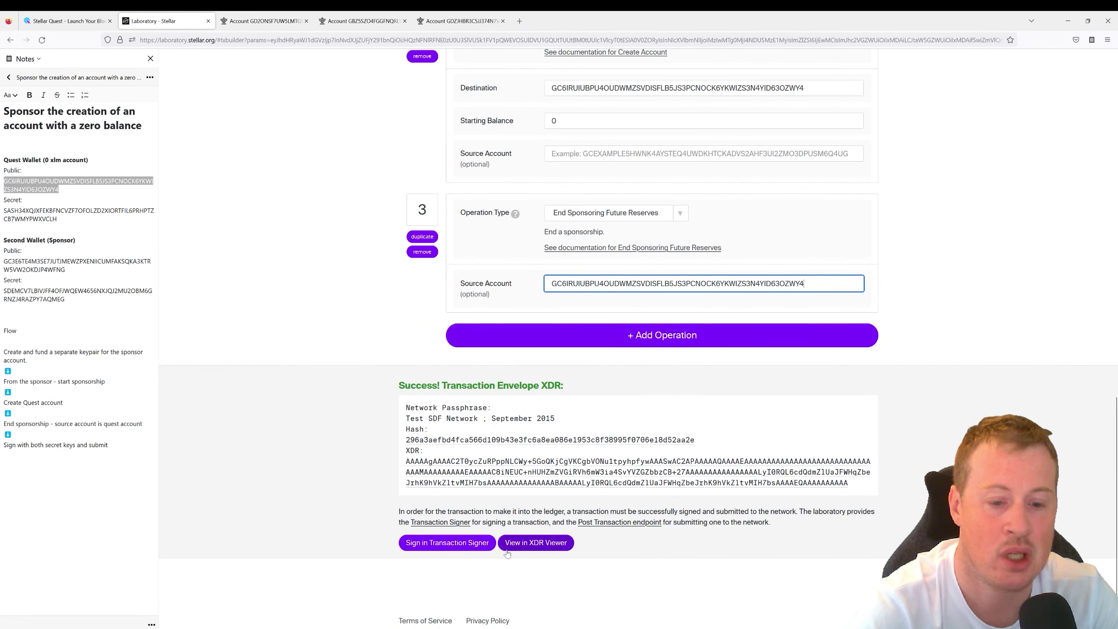
Sign the transaction with the quest and sponsor secret keys and send it to the submitter
click(447, 542)
scroll(638, 352, down, 3)
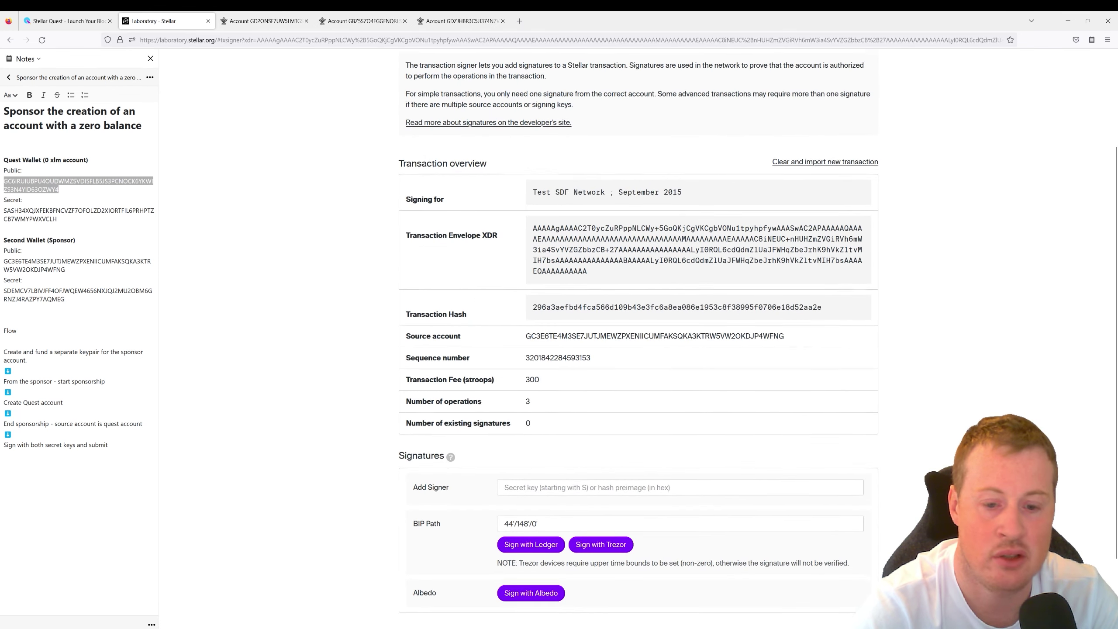
scroll(638, 352, down, 2)
drag(57, 219, 3, 211)
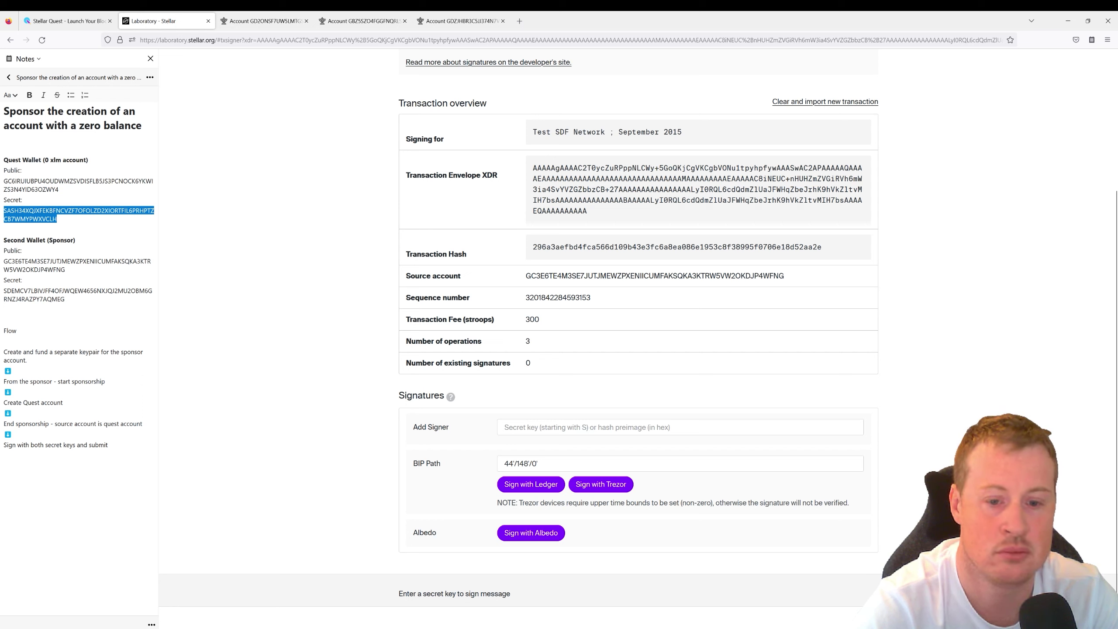
click(616, 426)
key(ctrl+v)
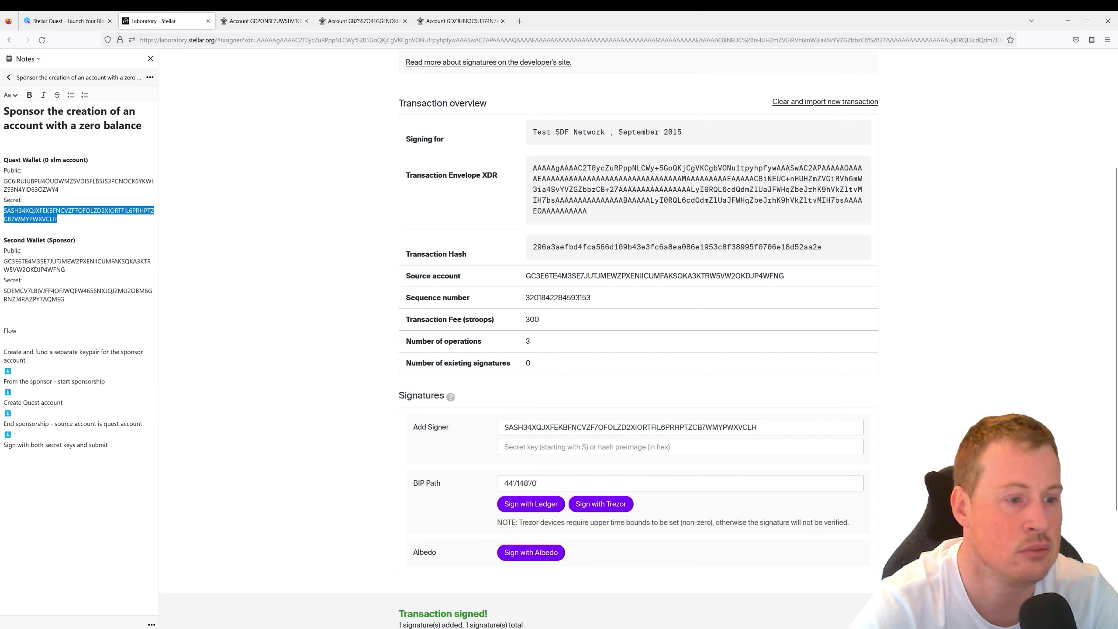
double_click(75, 290)
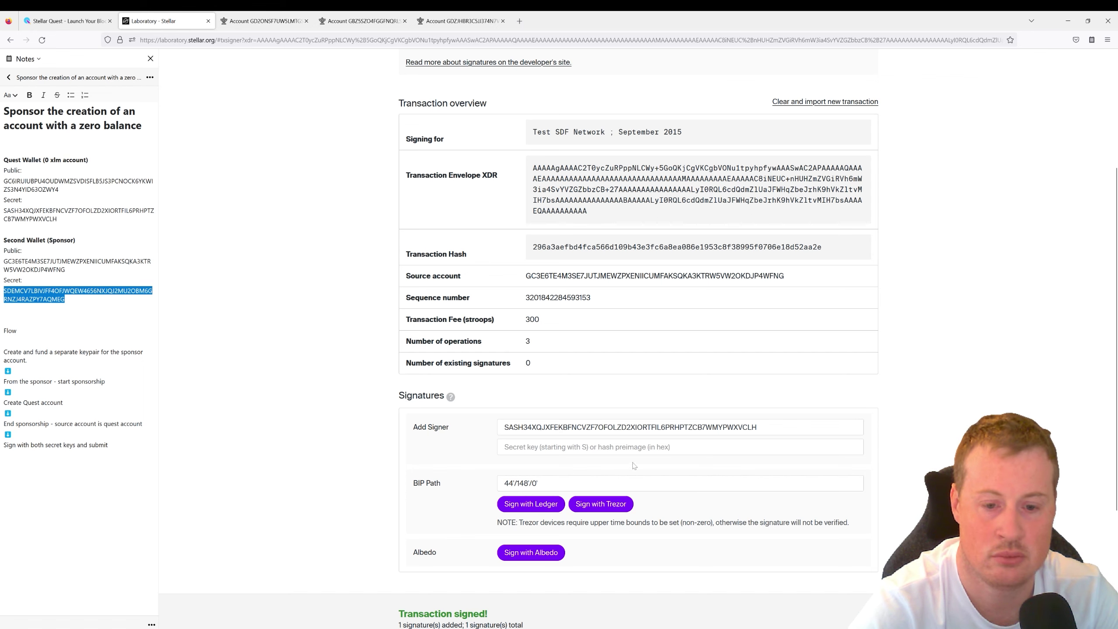
click(633, 447)
key(ctrl+v)
scroll(366, 488, down, 5)
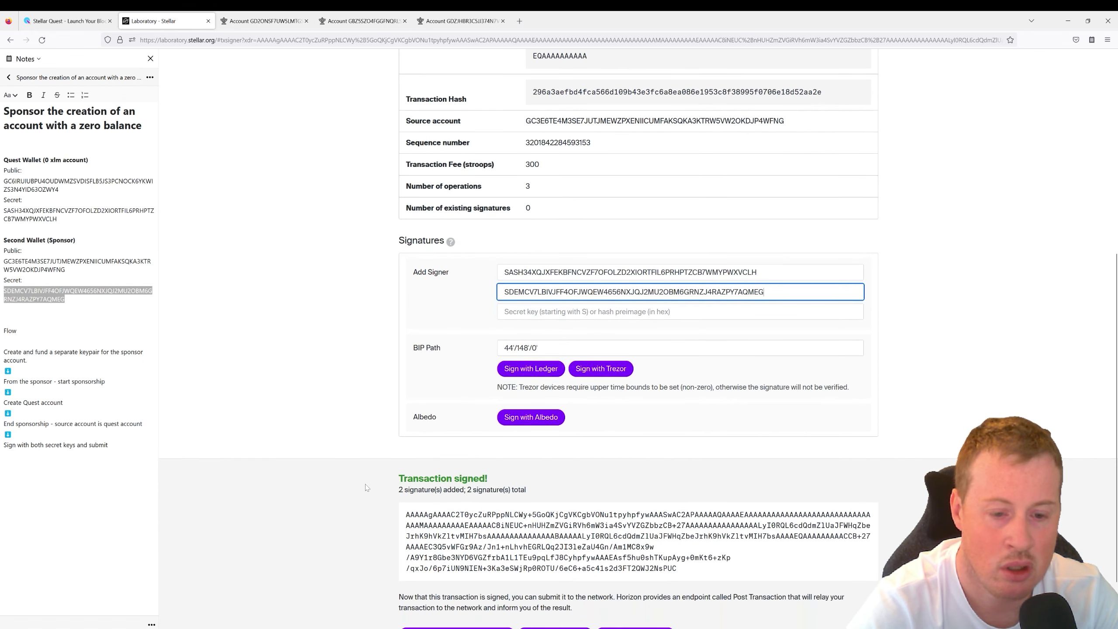
click(455, 554)
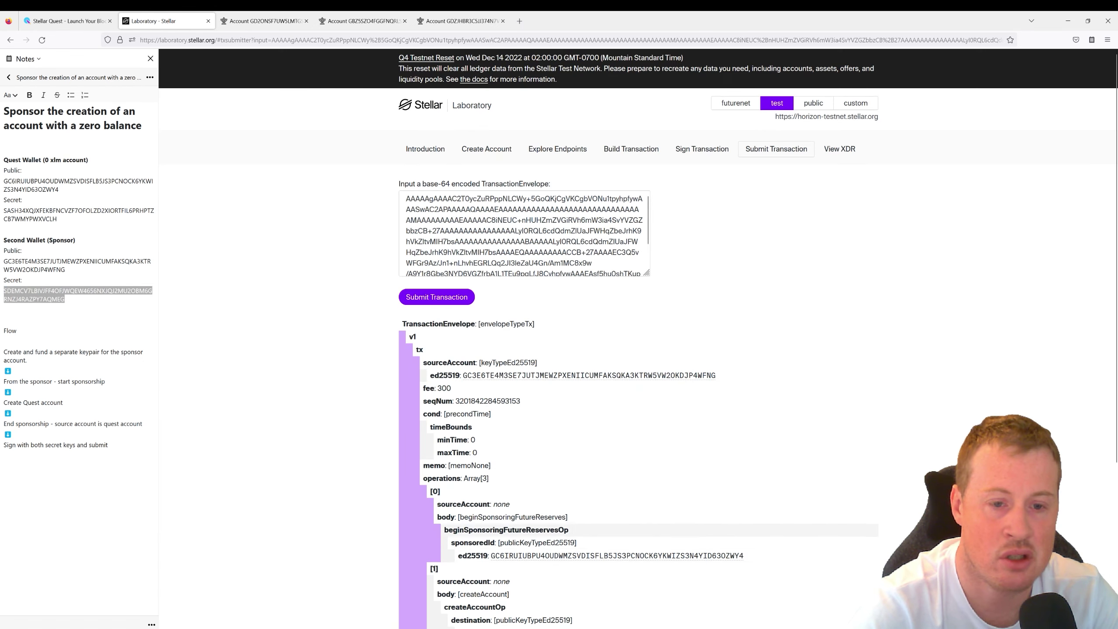
Submit the transaction (succeeds in ledger 745509) and copy the quest public key for StellarExpert
click(453, 297)
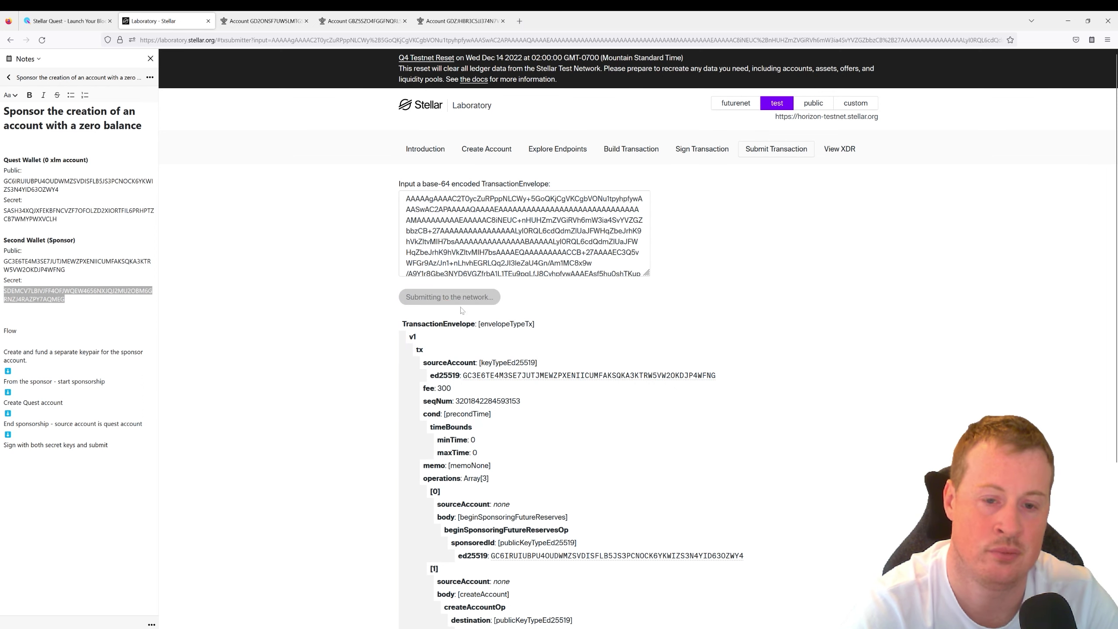
double_click(31, 181)
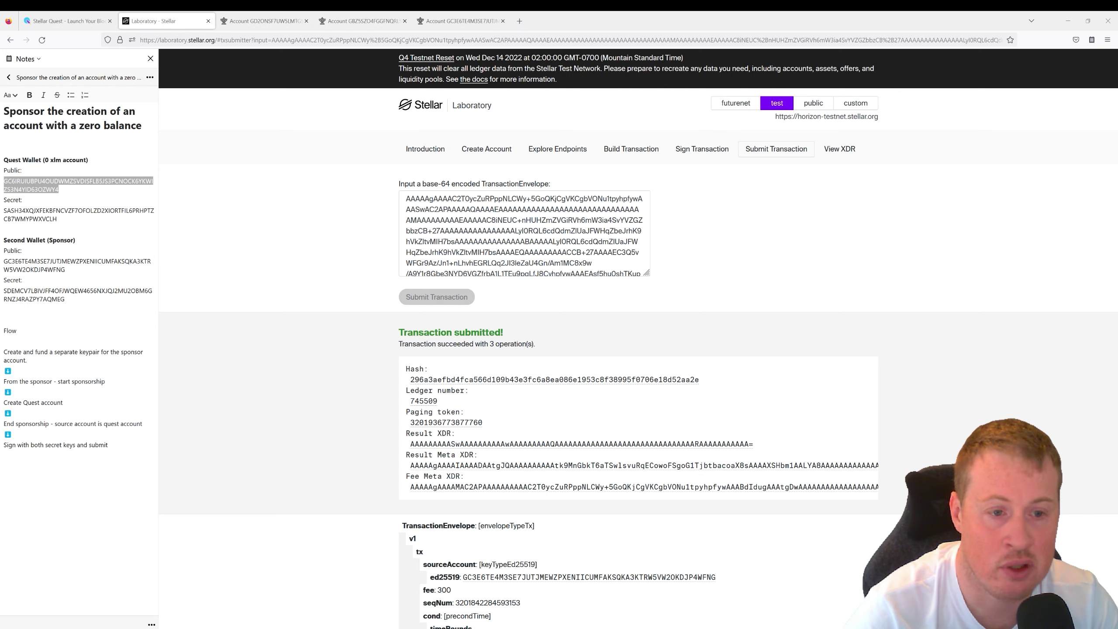
drag(59, 189, 4, 180)
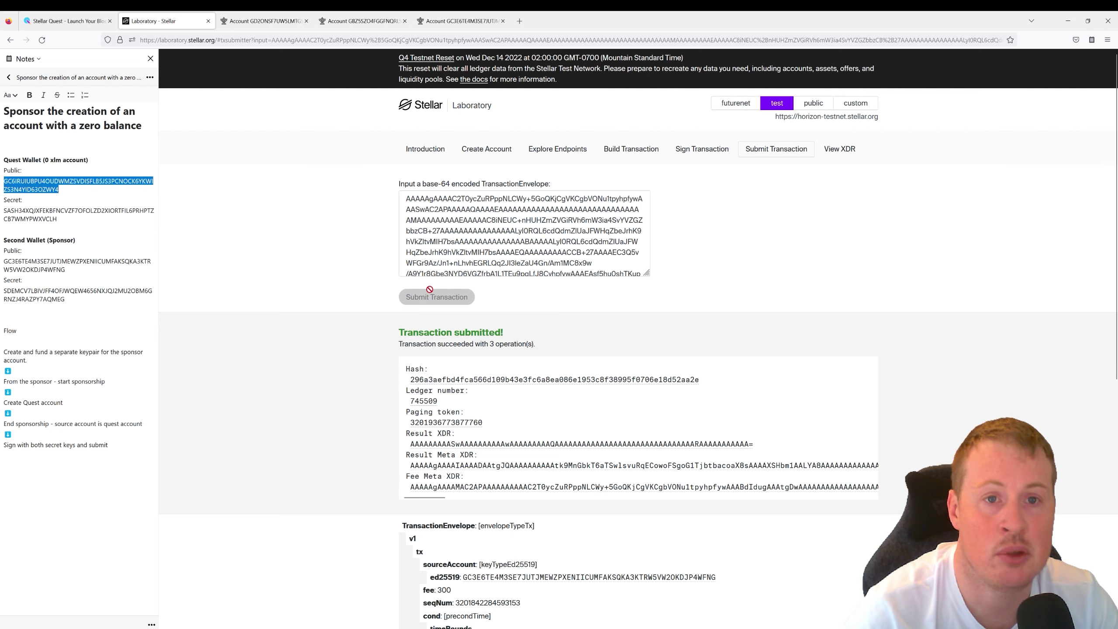
click(476, 22)
Look up the quest account on StellarExpert, then open the sponsor's page and mark its three sponsorship operations
click(885, 68)
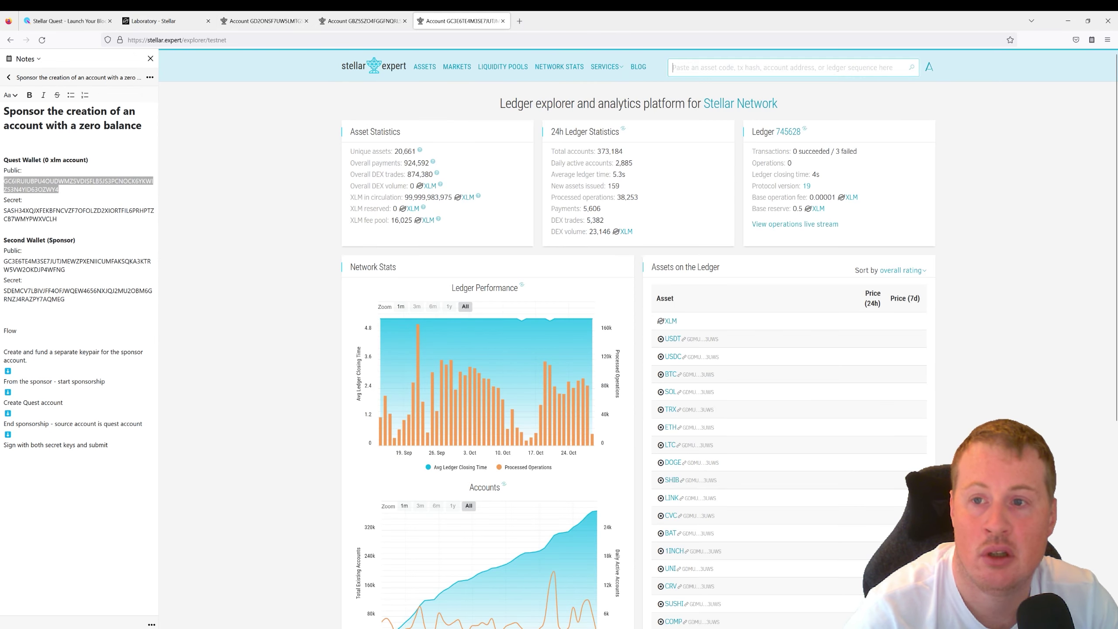
key(ctrl+v)
key(Return)
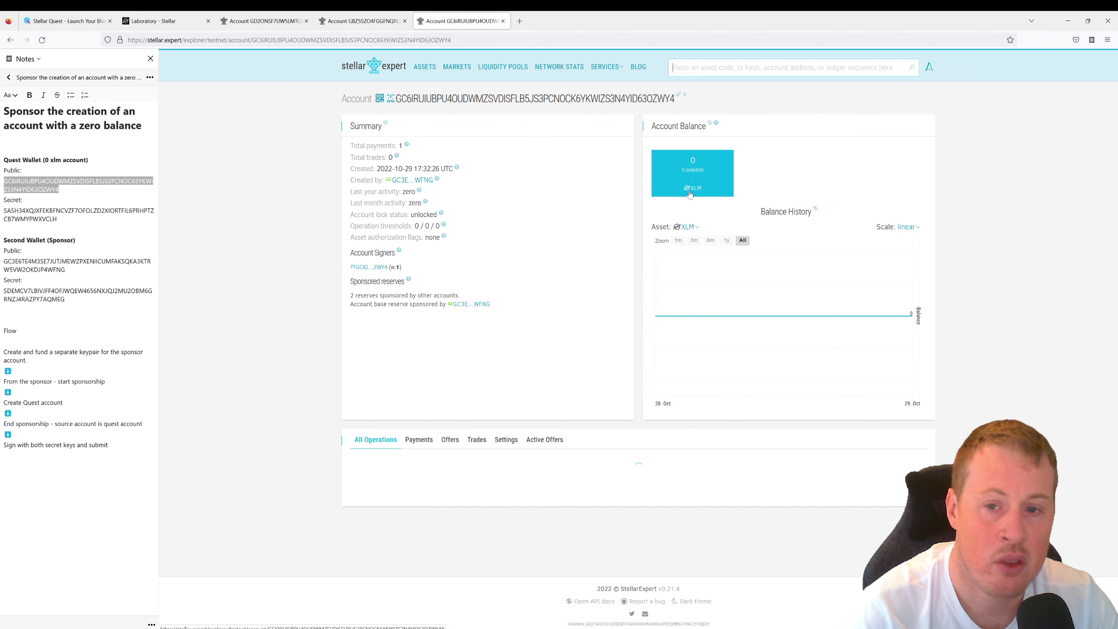
click(473, 305)
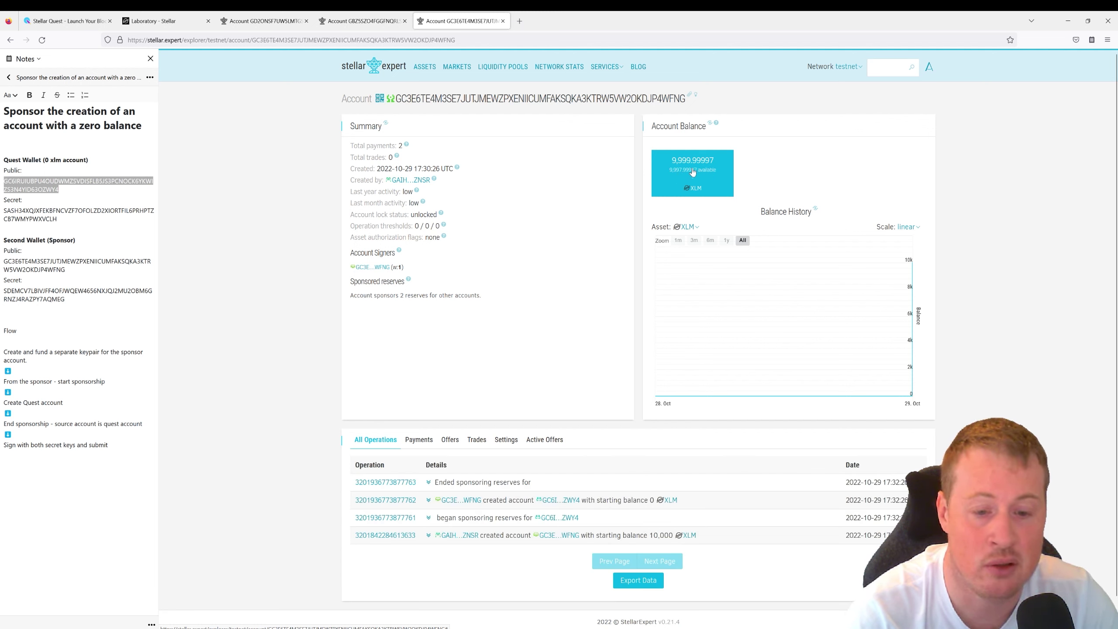
drag(348, 481, 885, 537)
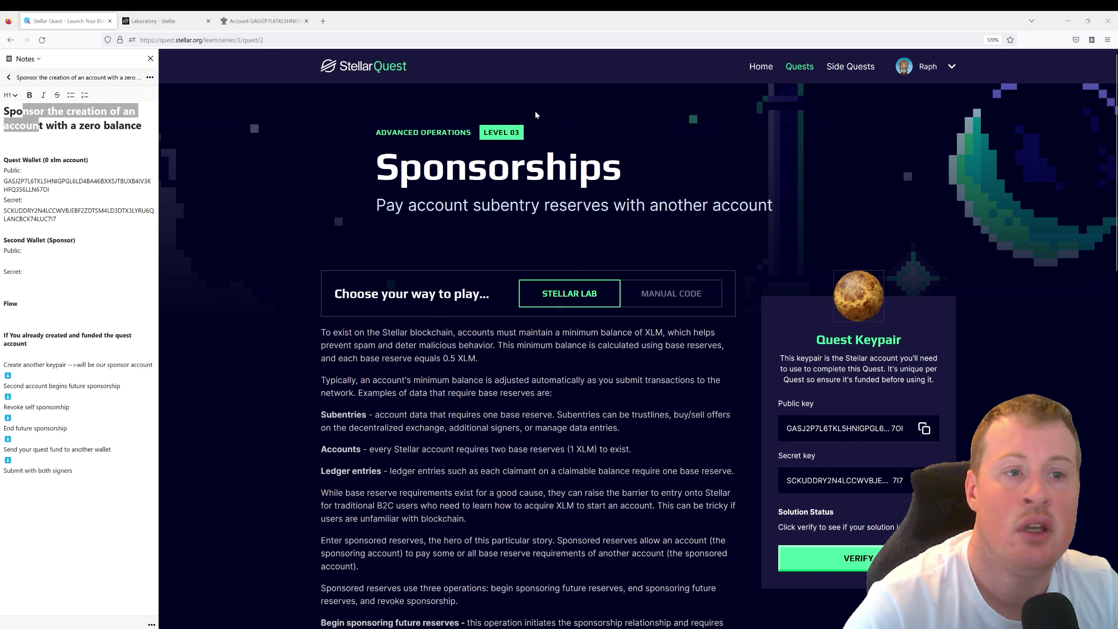
Check the new quest account's 10,000 XLM balance and highlight 'zero balance' and the sponsoring phrase in the notes
click(264, 20)
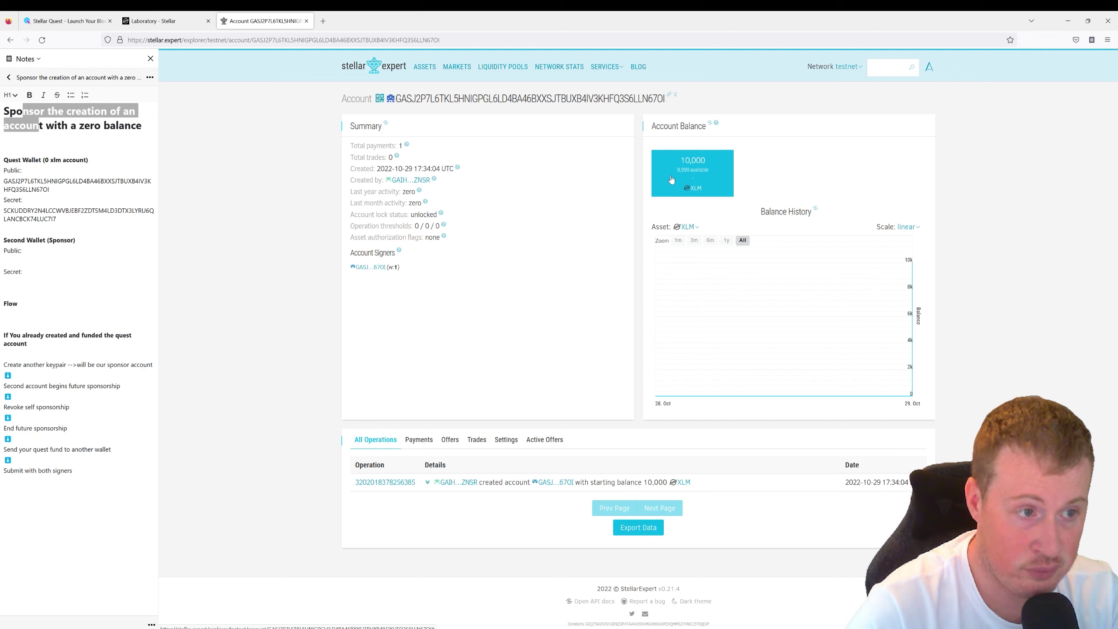
click(110, 111)
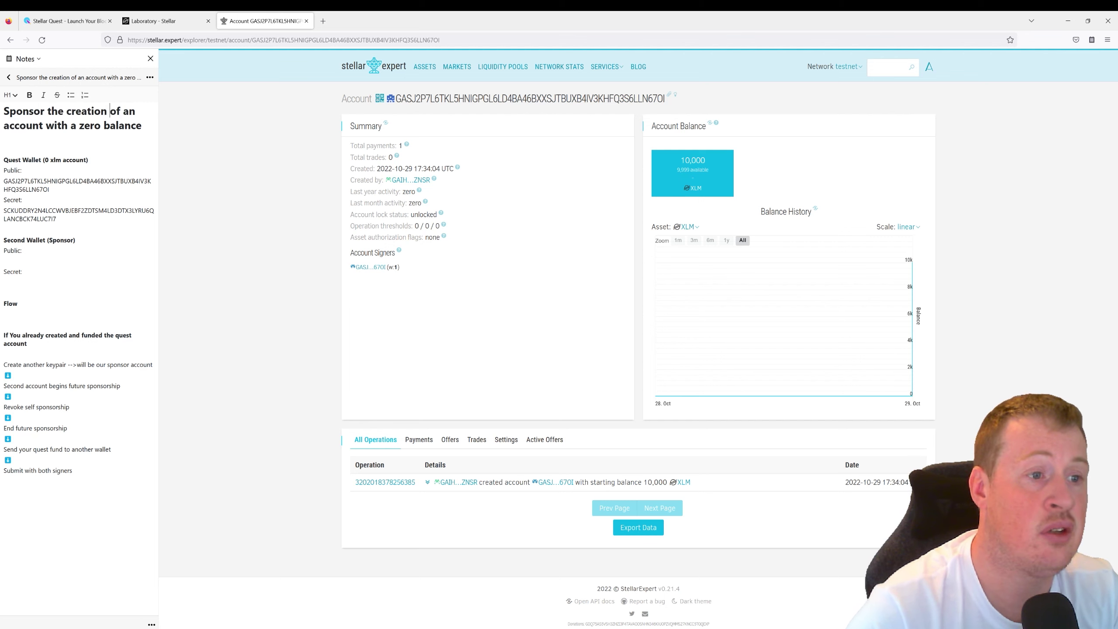
drag(77, 126, 136, 126)
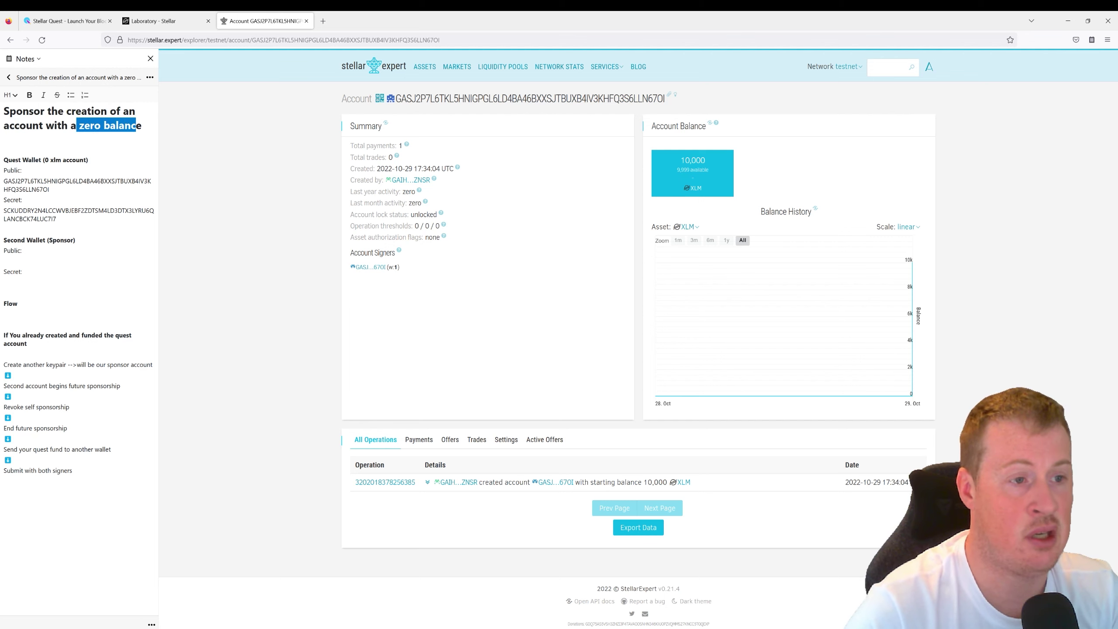
drag(29, 111, 43, 126)
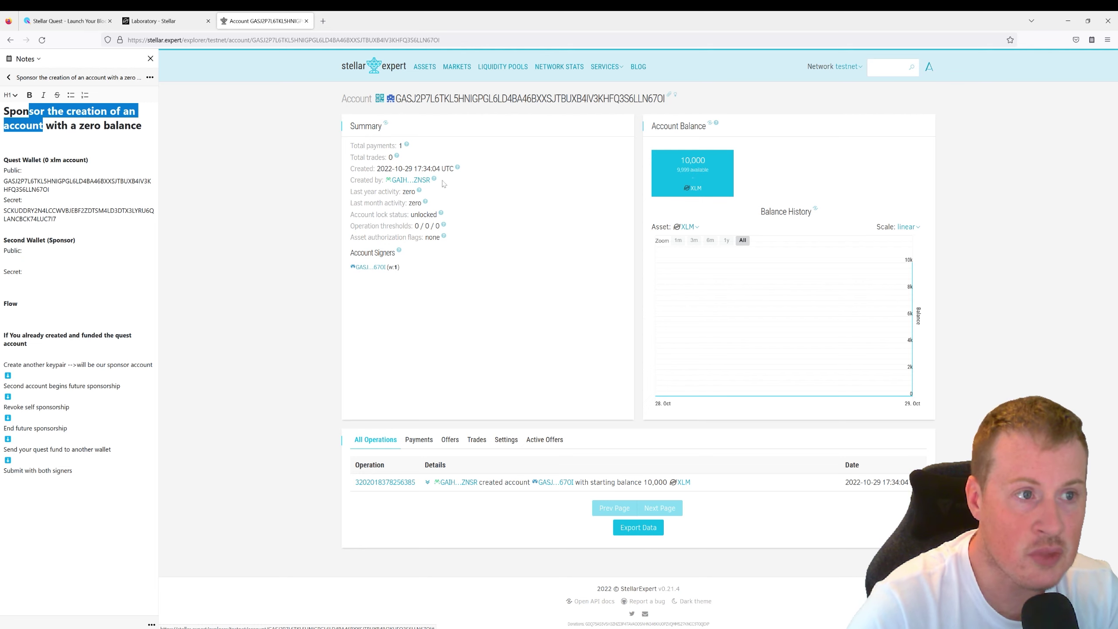
click(155, 19)
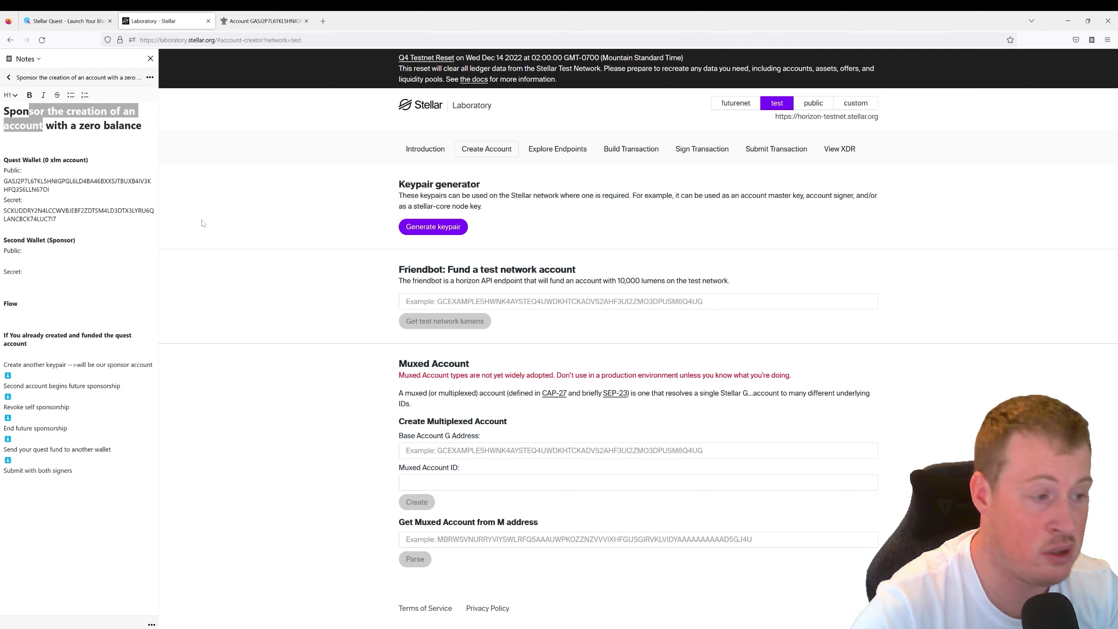
Generate a new sponsor keypair and fund its public key with test lumens via Friendbot
click(433, 230)
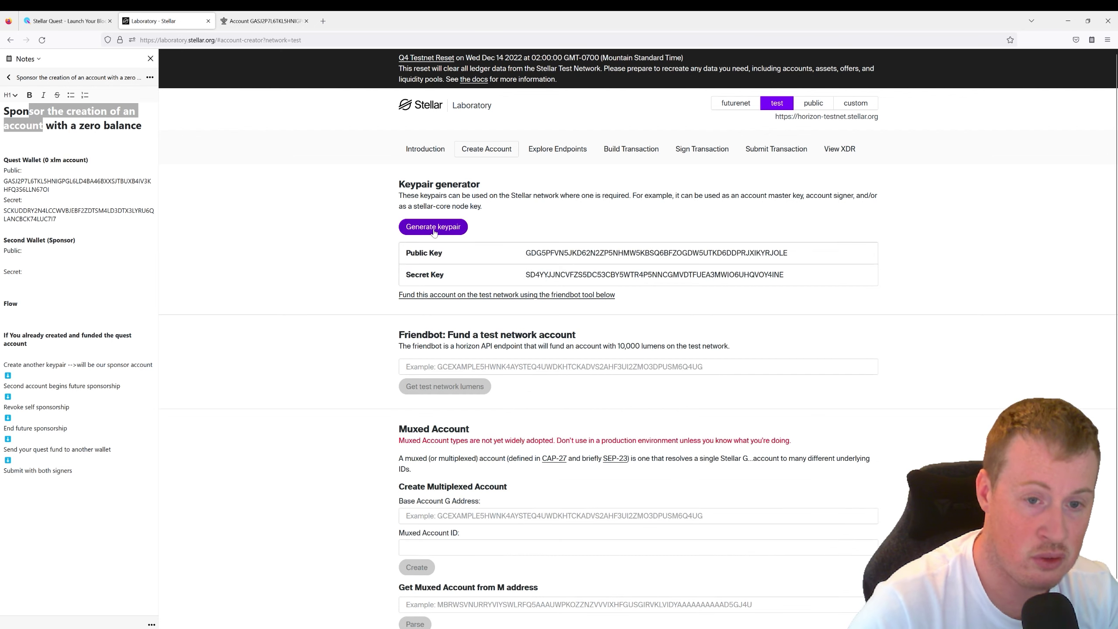
drag(796, 255, 525, 255)
key(ctrl+c)
click(440, 366)
key(ctrl+v)
click(442, 387)
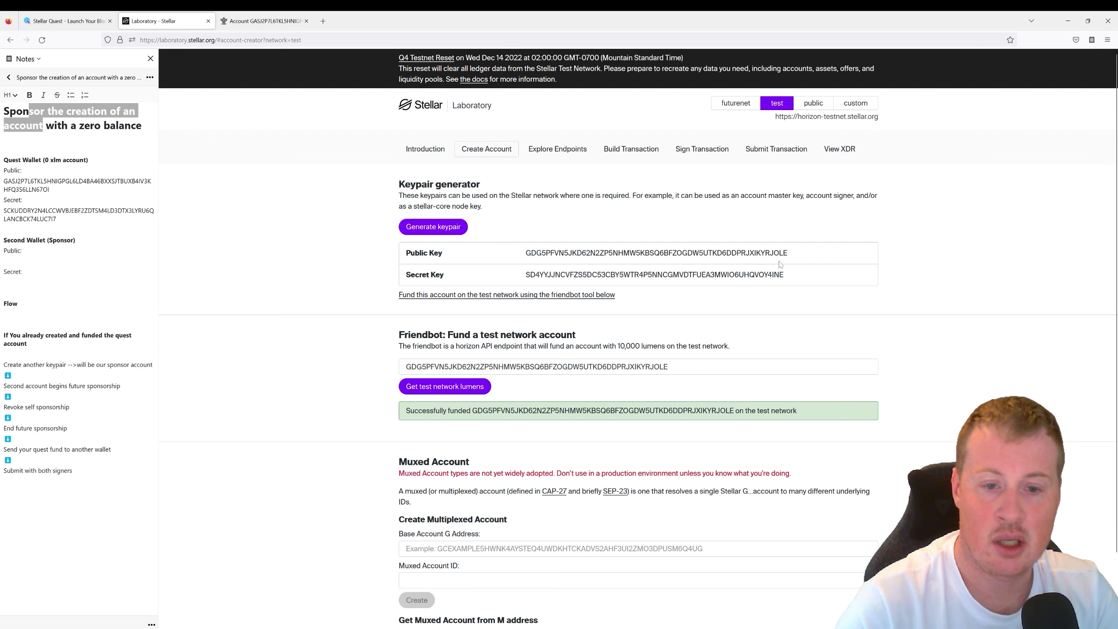
Paste the sponsor's public and secret keys under Second Wallet in the notes
drag(798, 254, 515, 249)
key(ctrl+c)
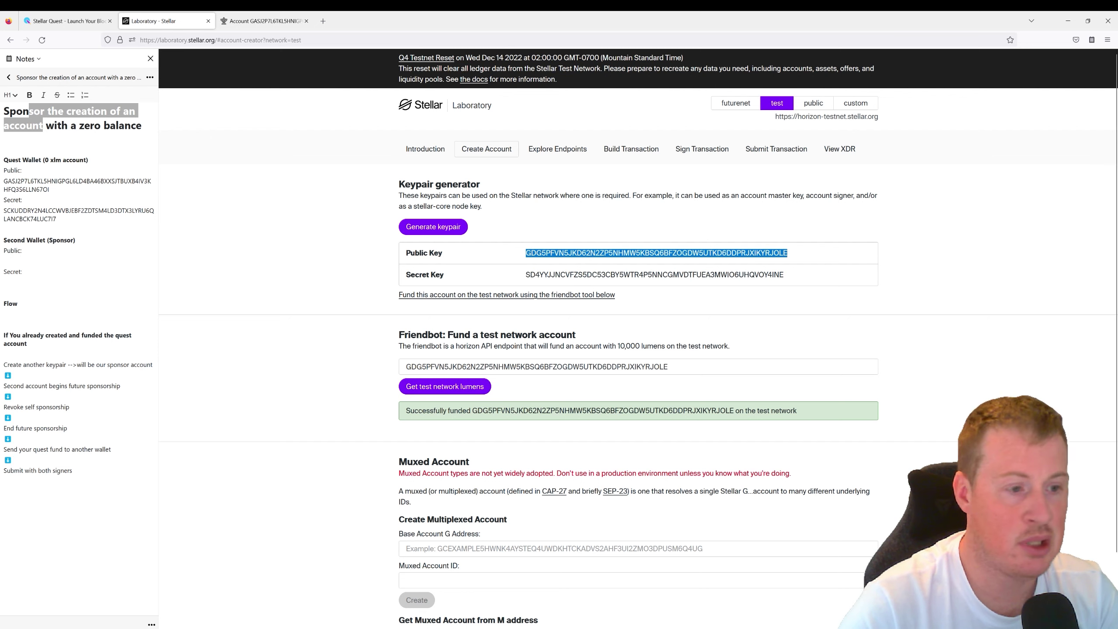
click(9, 260)
key(ctrl+v)
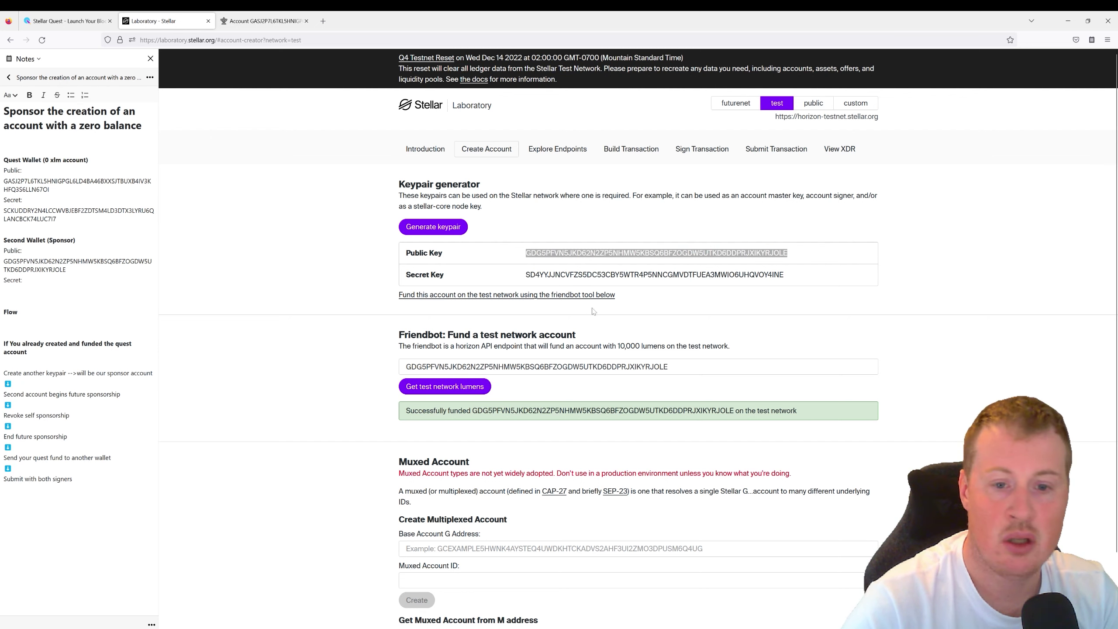
drag(787, 274, 512, 285)
key(ctrl+c)
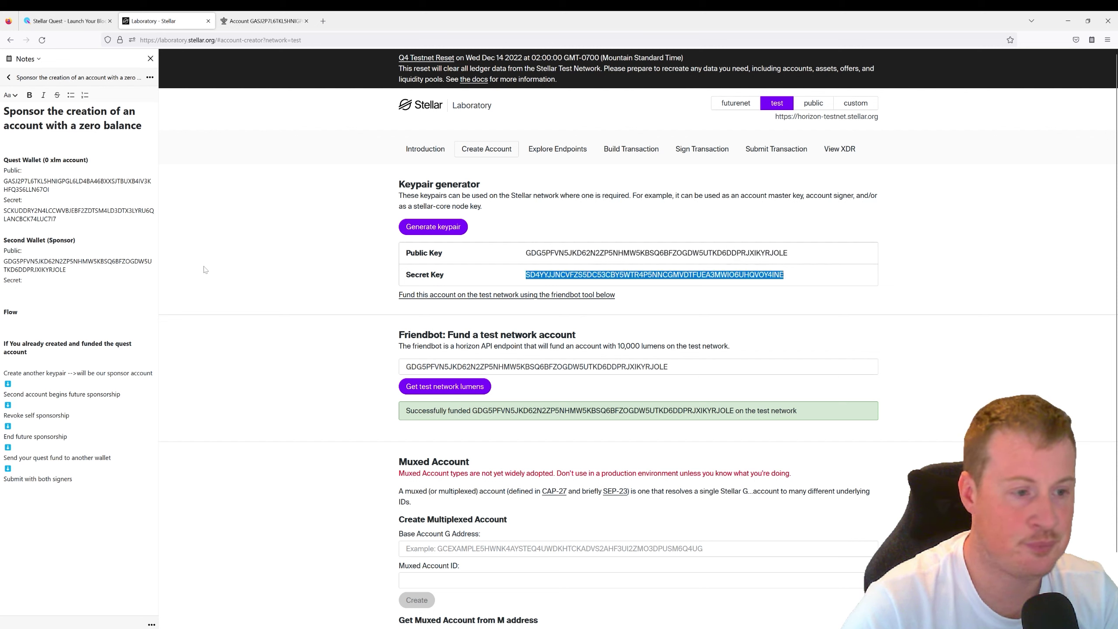
click(9, 291)
key(ctrl+v)
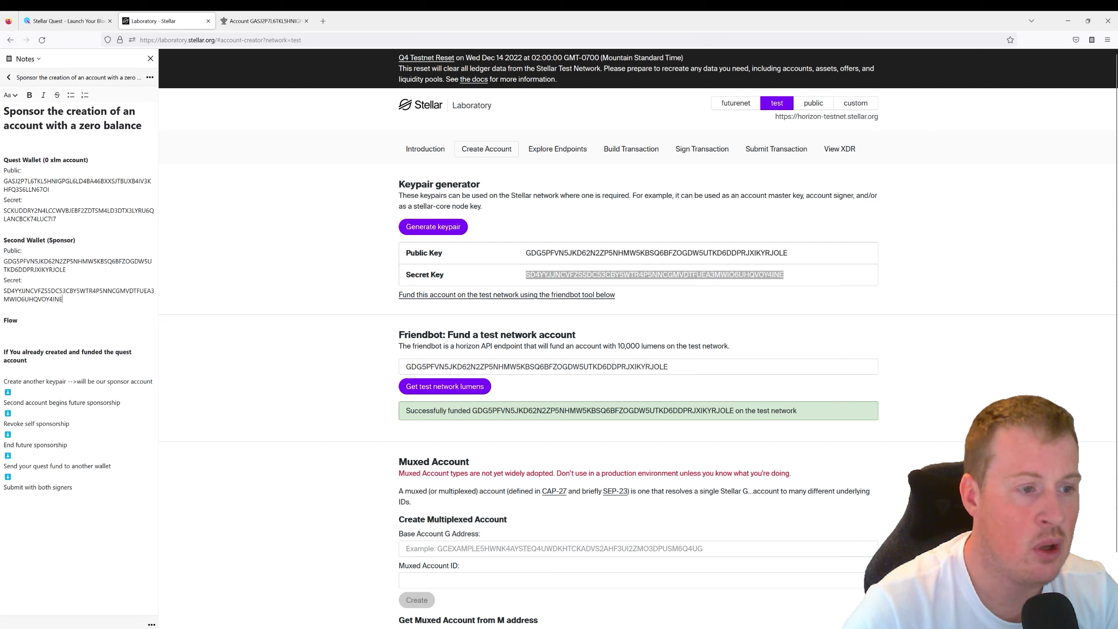
double_click(24, 180)
click(24, 181)
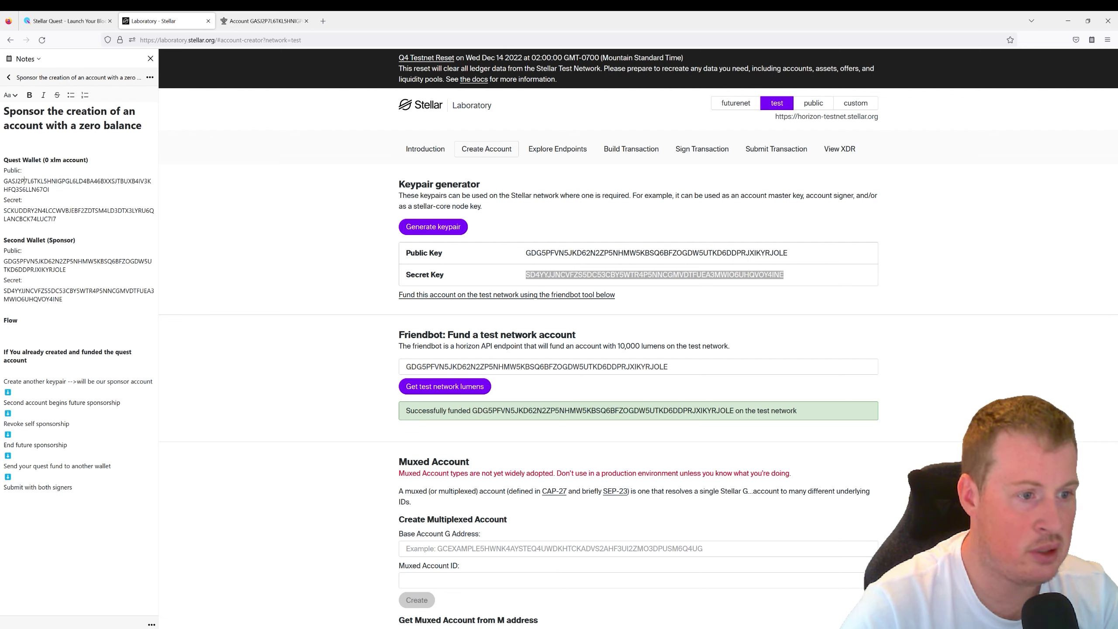
click(365, 245)
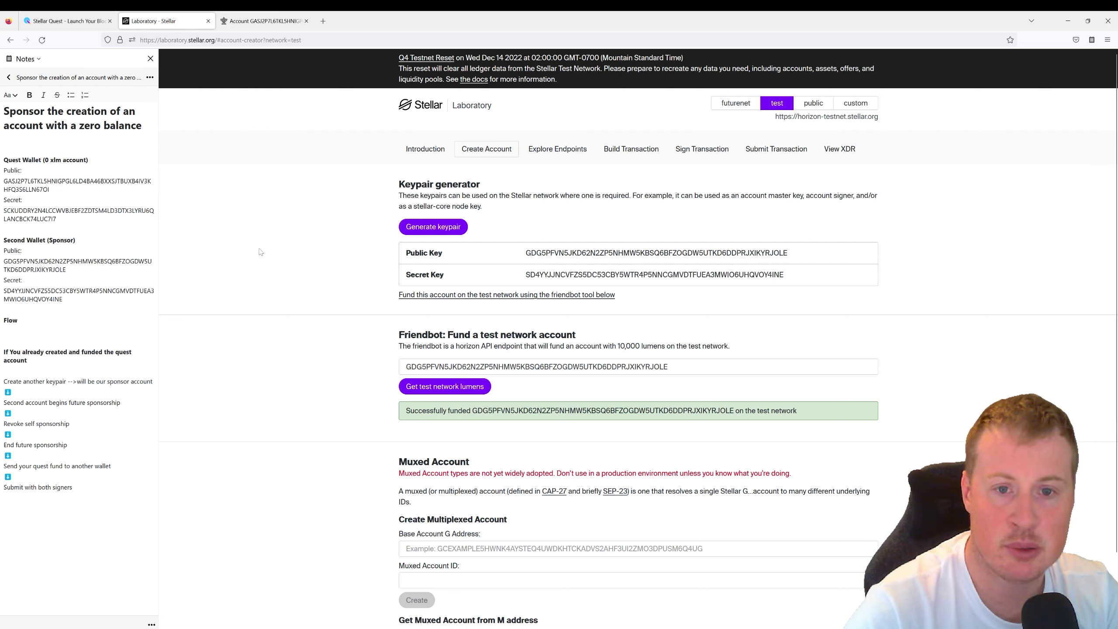
click(630, 149)
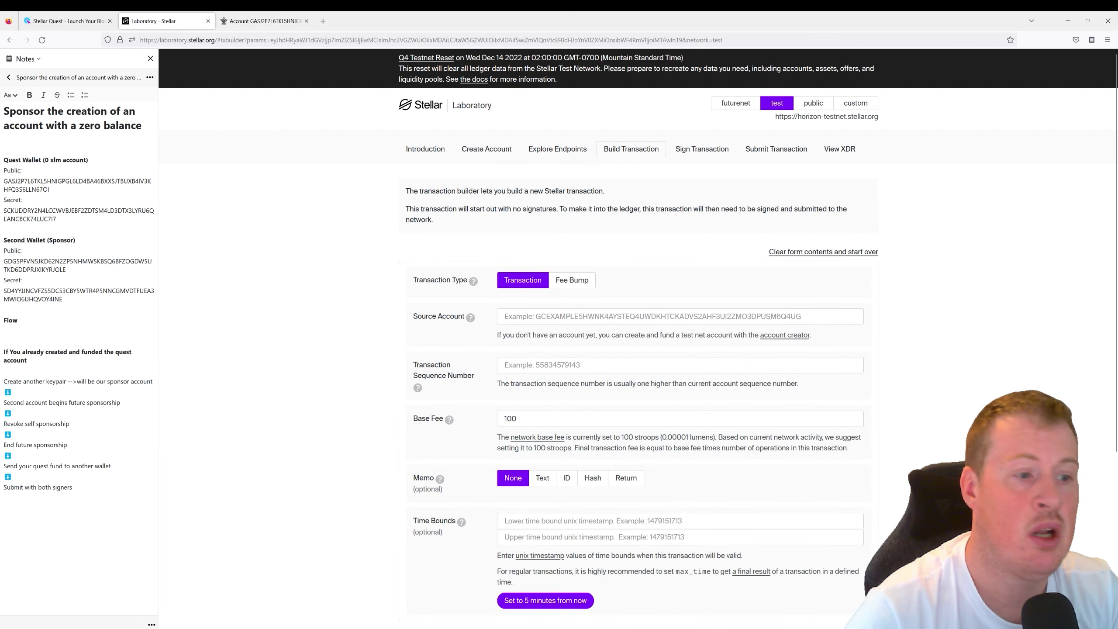
drag(66, 269, 3, 261)
key(ctrl+c)
click(506, 316)
key(ctrl+v)
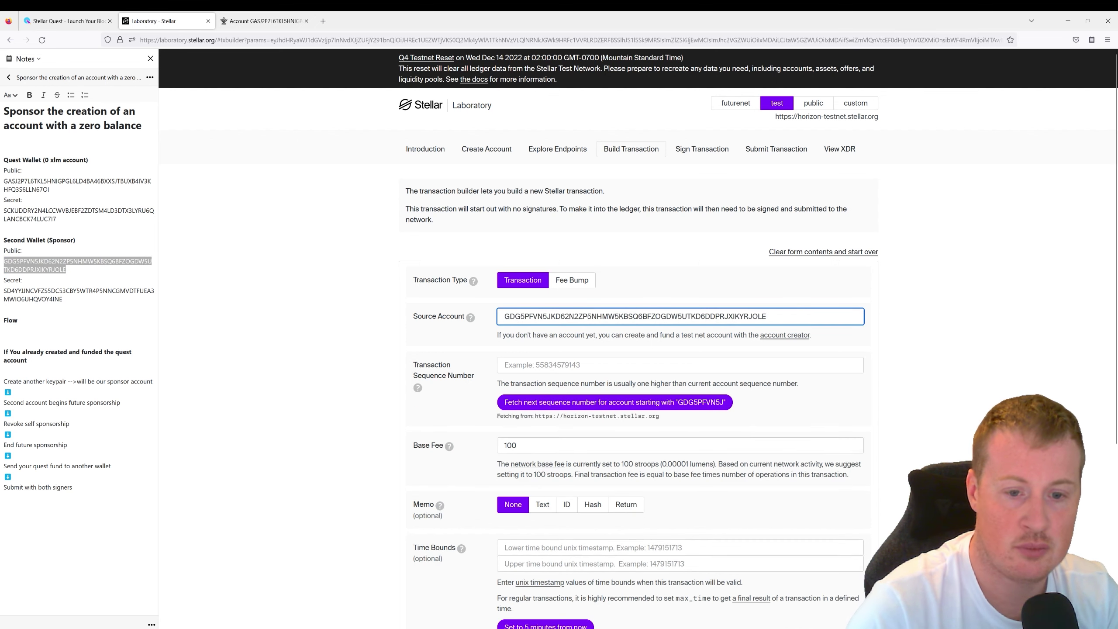
click(544, 408)
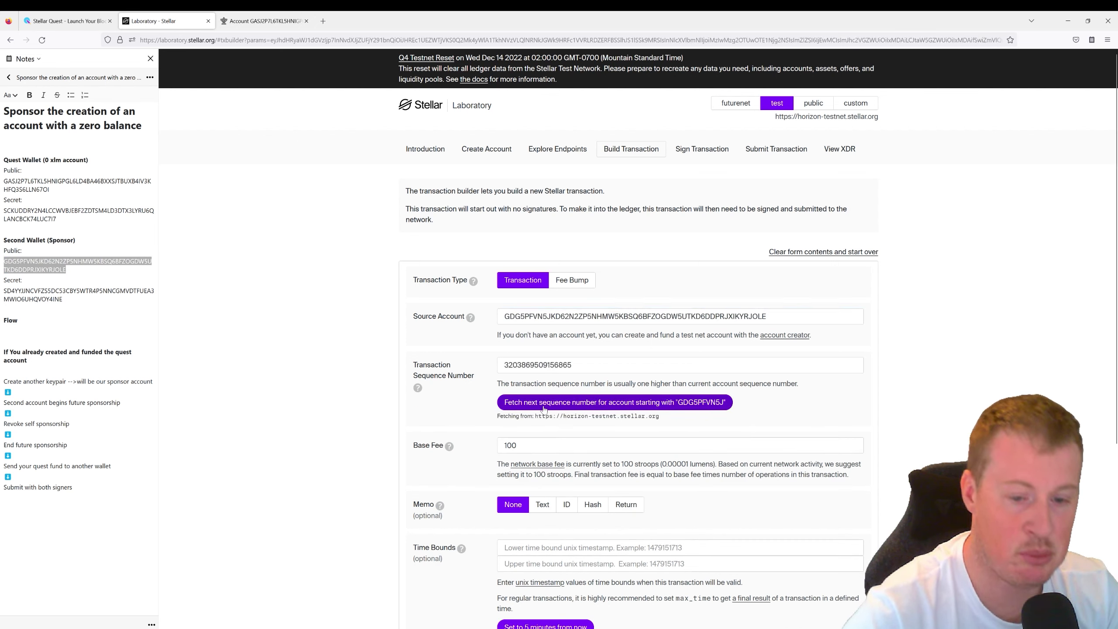
scroll(398, 434, down, 3)
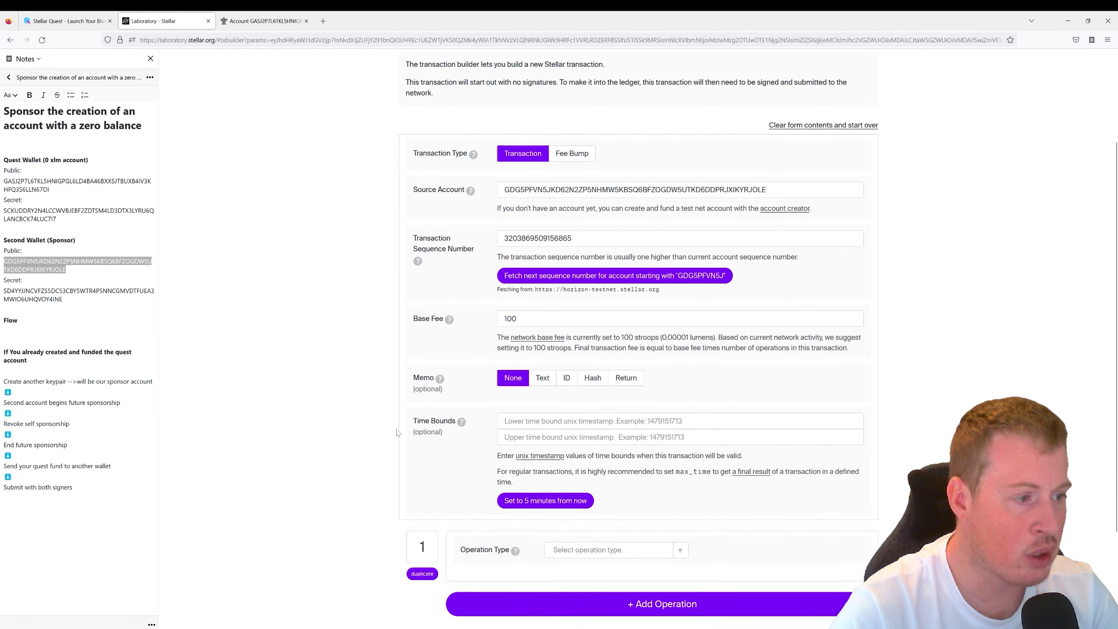
scroll(396, 433, up, 1)
scroll(396, 433, down, 1)
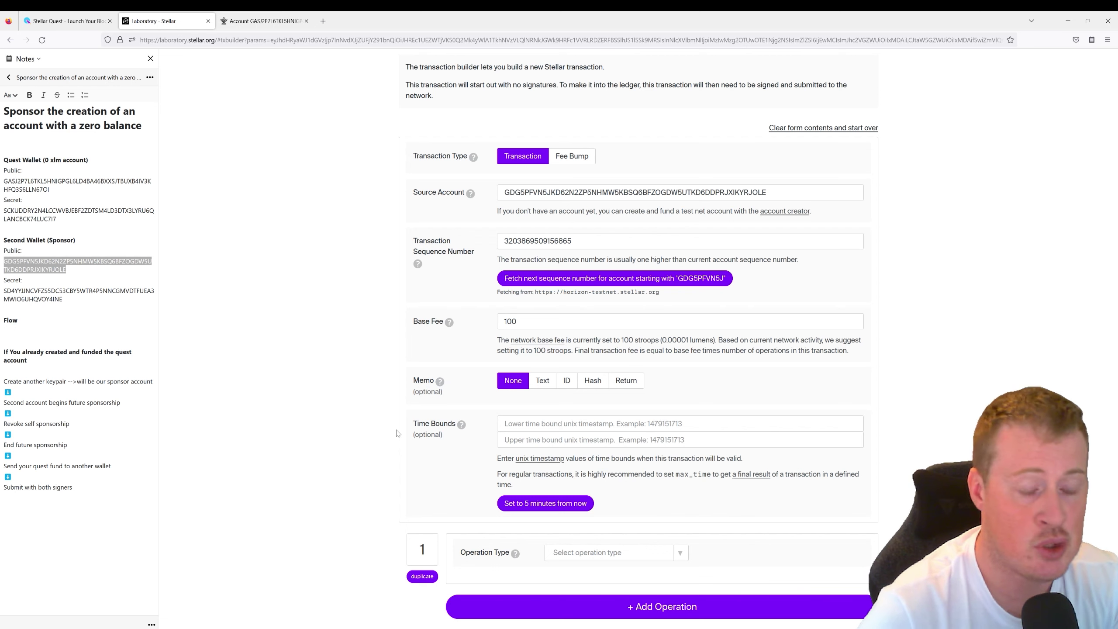
Set operation 1 to Begin Sponsoring Future Reserves
click(669, 559)
scroll(630, 497, down, 2)
scroll(629, 496, down, 1)
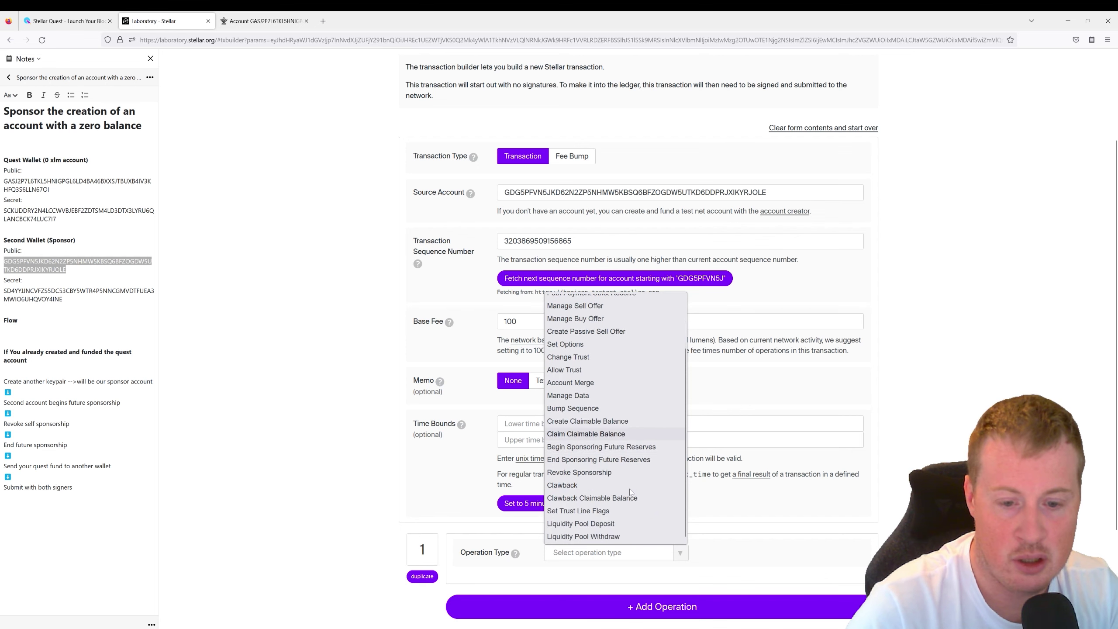
click(622, 450)
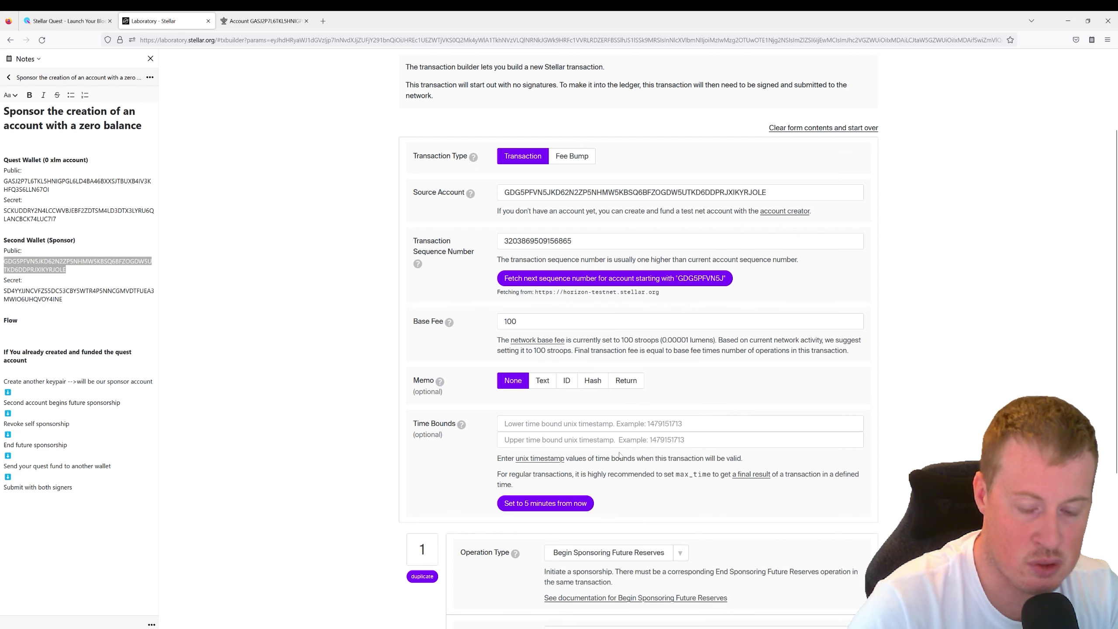
Set operation 1's Sponsored ID to the quest wallet's public key
scroll(621, 453, down, 3)
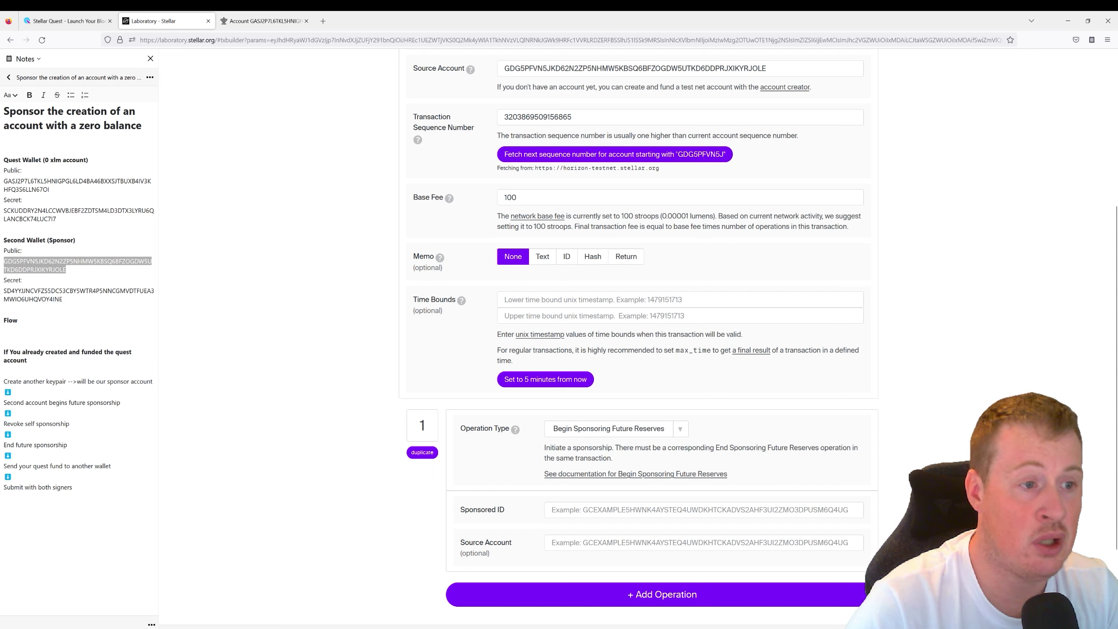
double_click(76, 181)
key(ctrl+c)
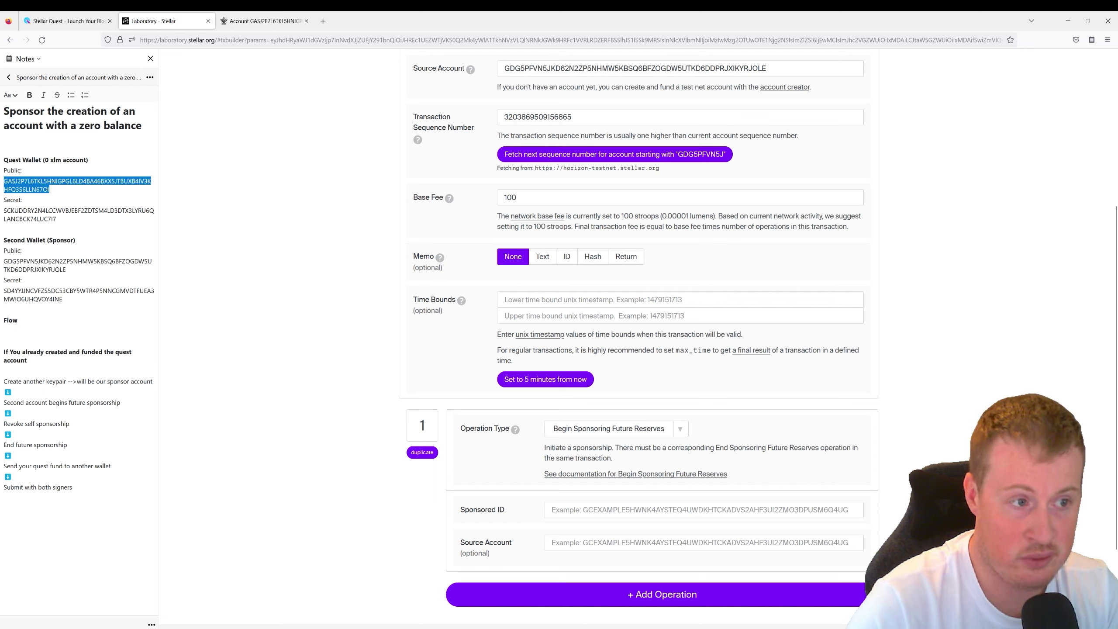
click(704, 510)
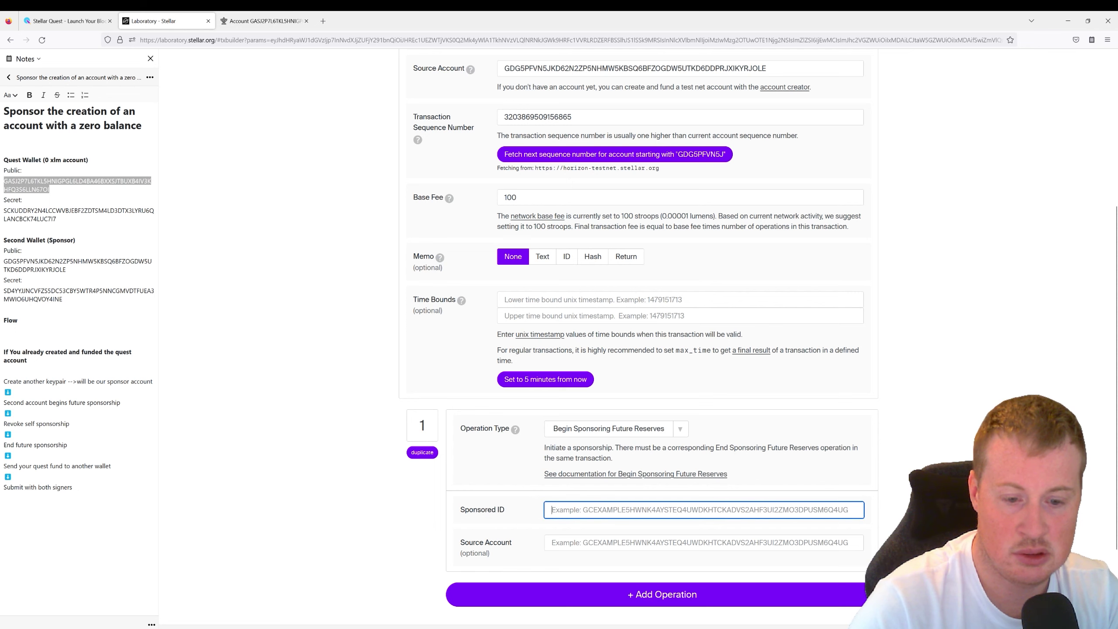
key(ctrl+v)
drag(480, 543, 511, 542)
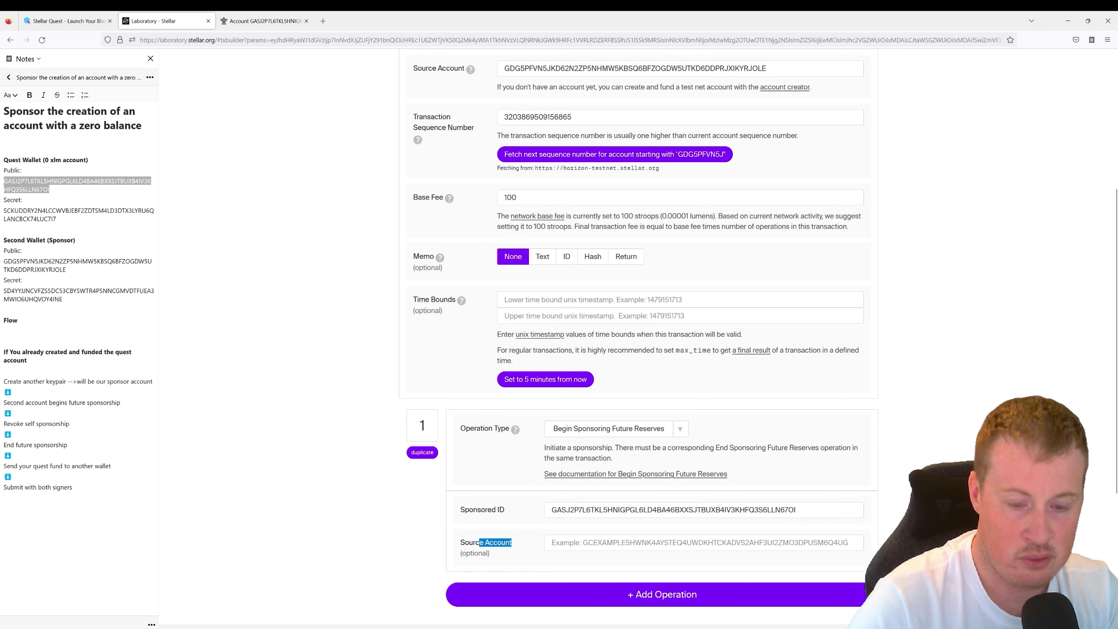
click(400, 534)
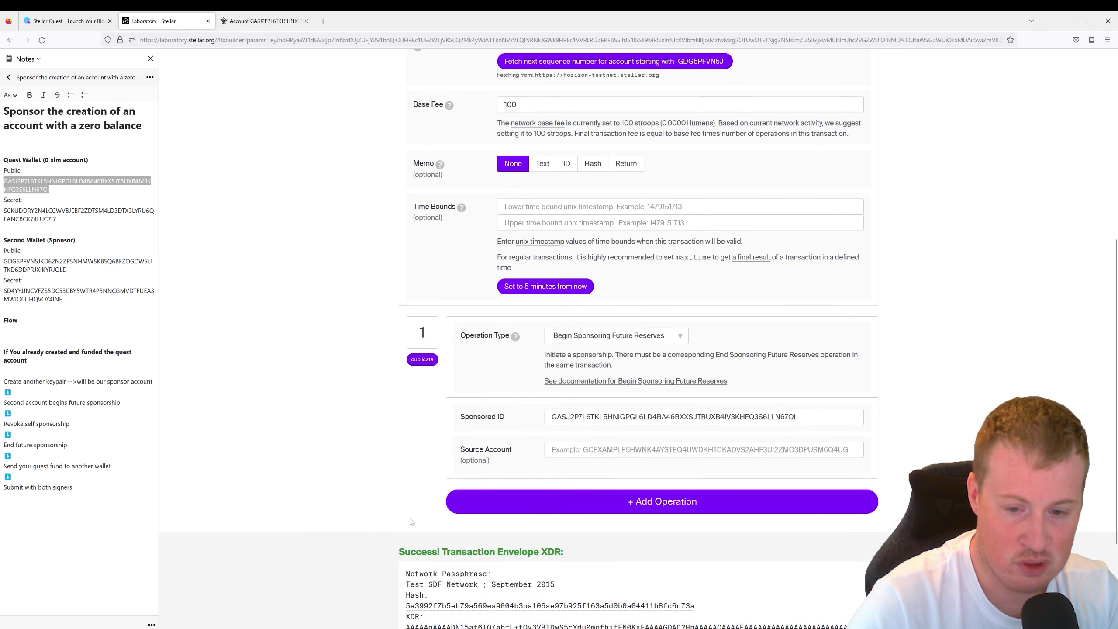
Add a second, empty operation to the transaction
scroll(408, 522, down, 5)
click(595, 355)
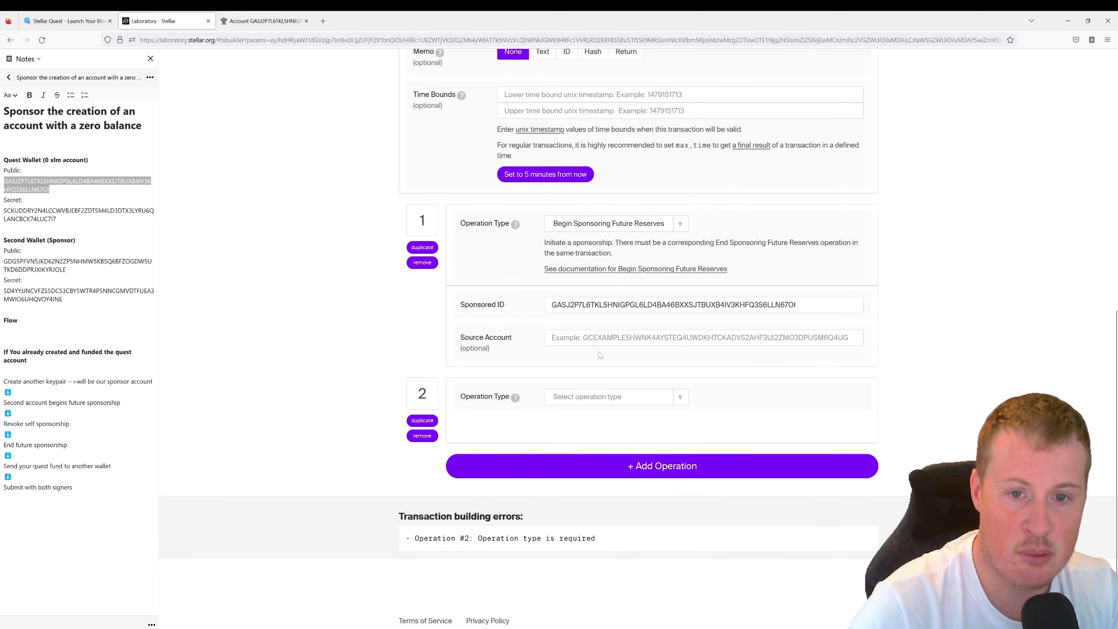
scroll(541, 429, up, 3)
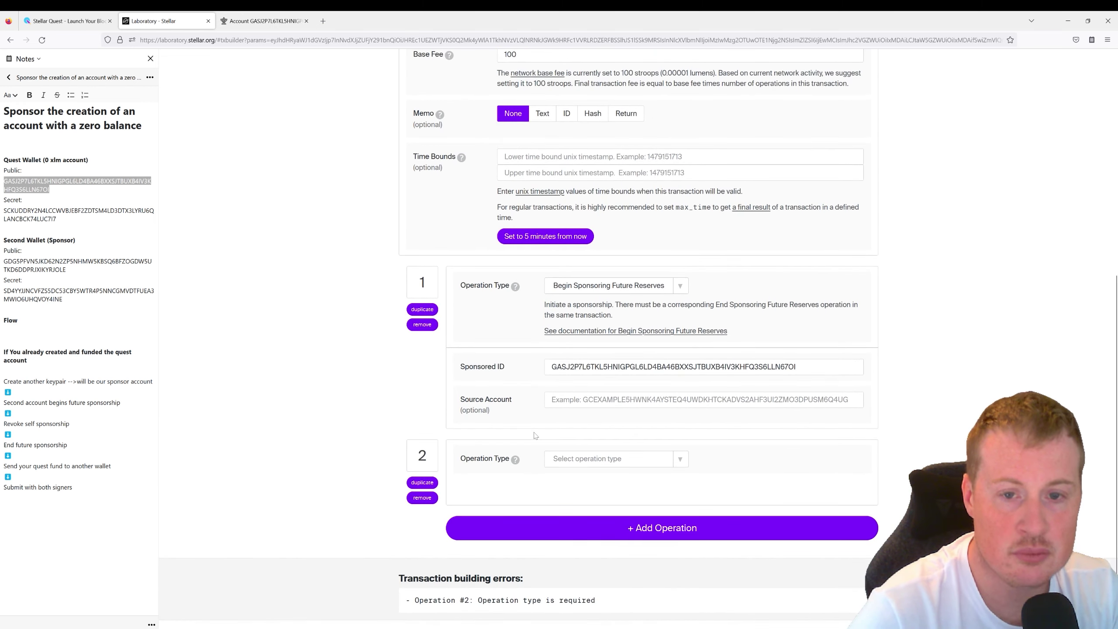
scroll(532, 437, up, 3)
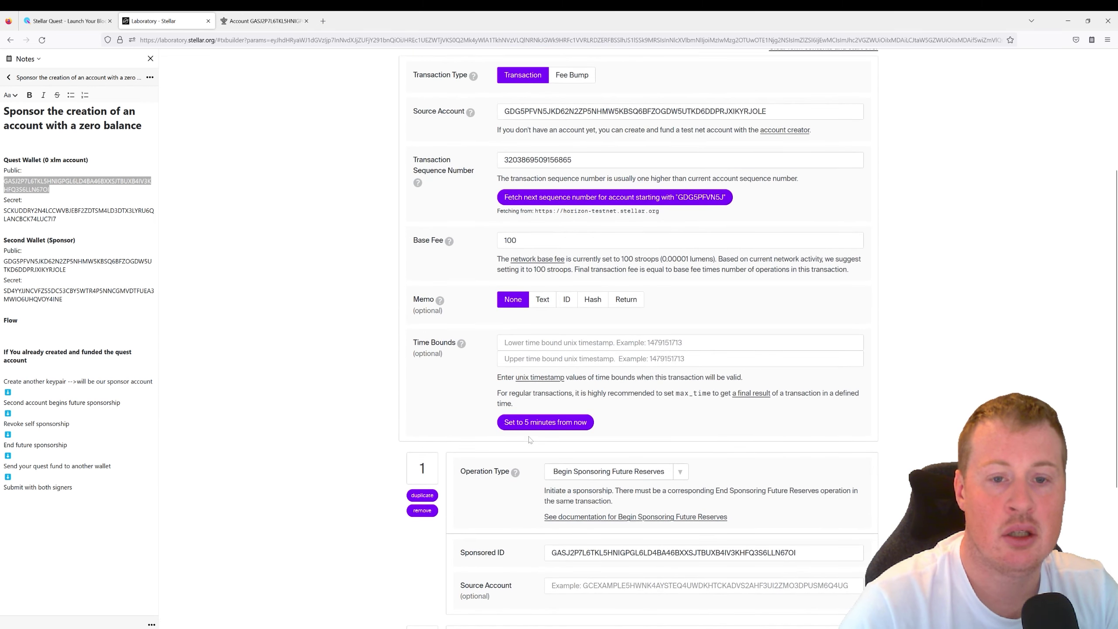
click(586, 468)
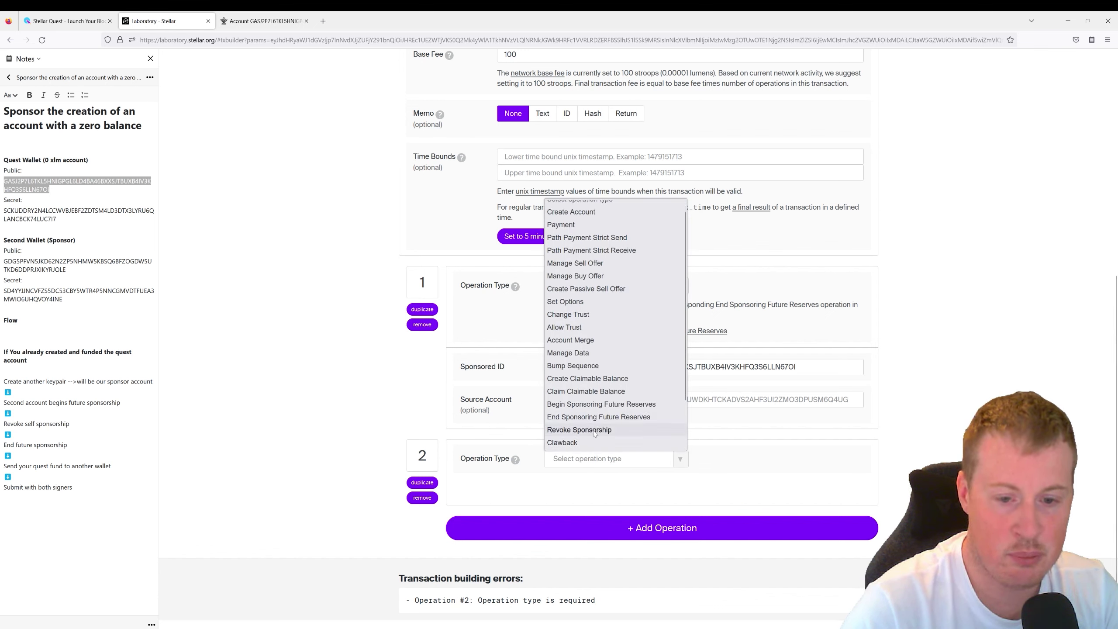
Make operation 2 a Revoke Sponsorship of type Account
click(594, 430)
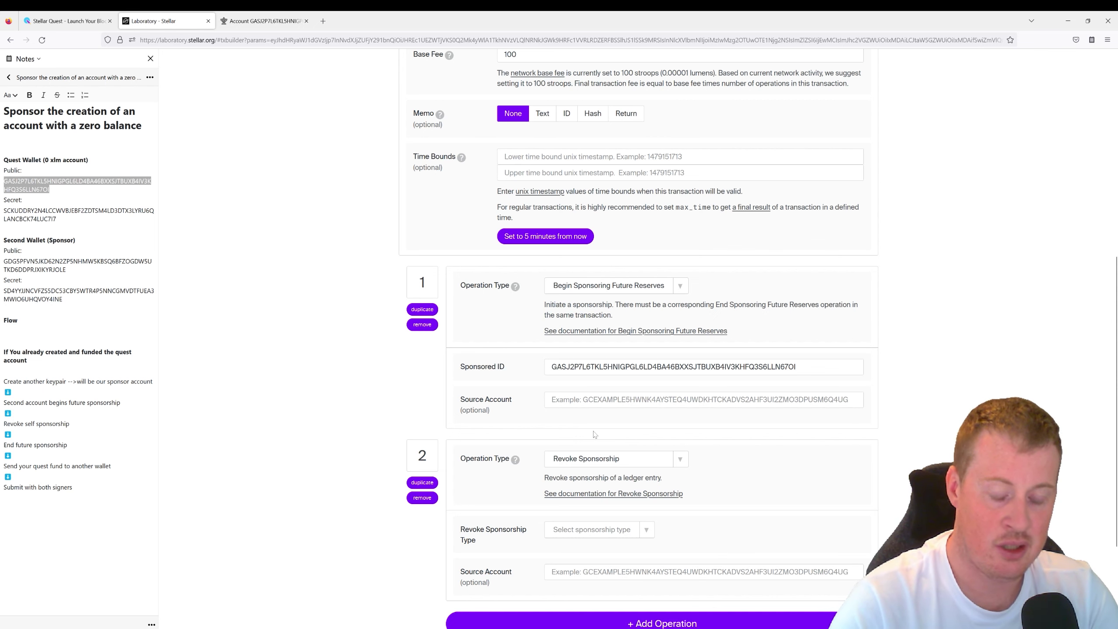
scroll(561, 503, down, 1)
click(560, 504)
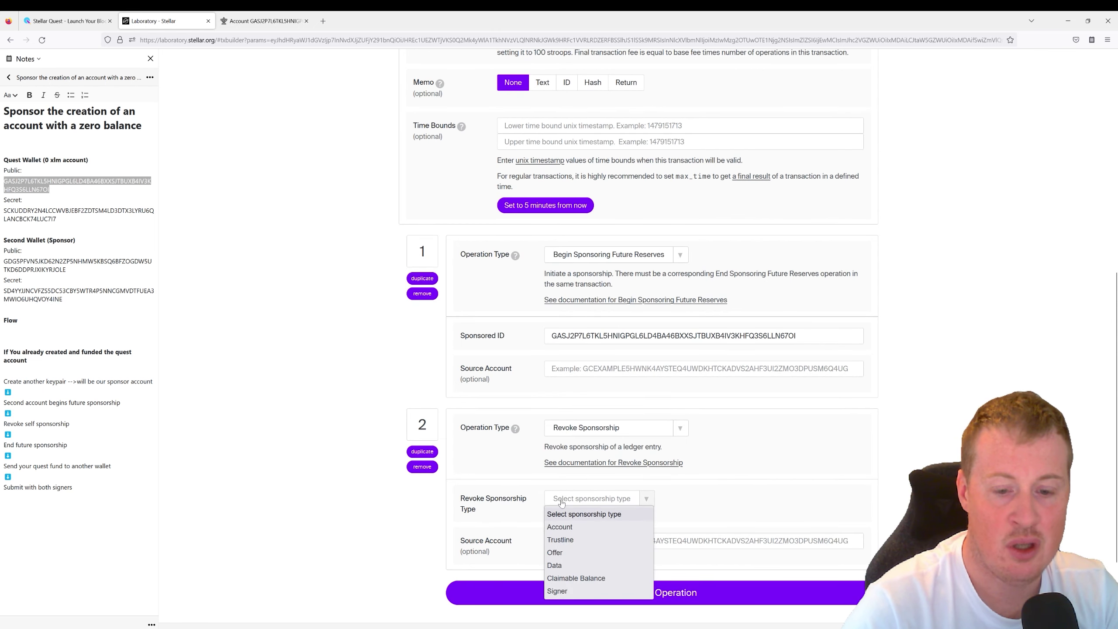
click(560, 527)
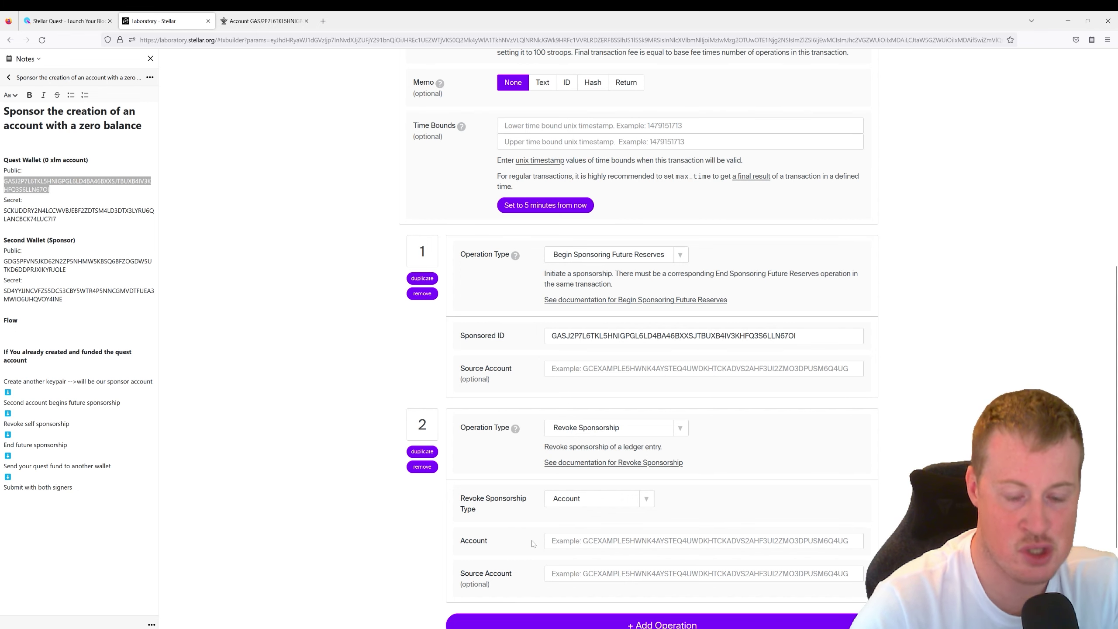
Use the quest wallet's public key as operation 2's Account and Source Account
click(287, 15)
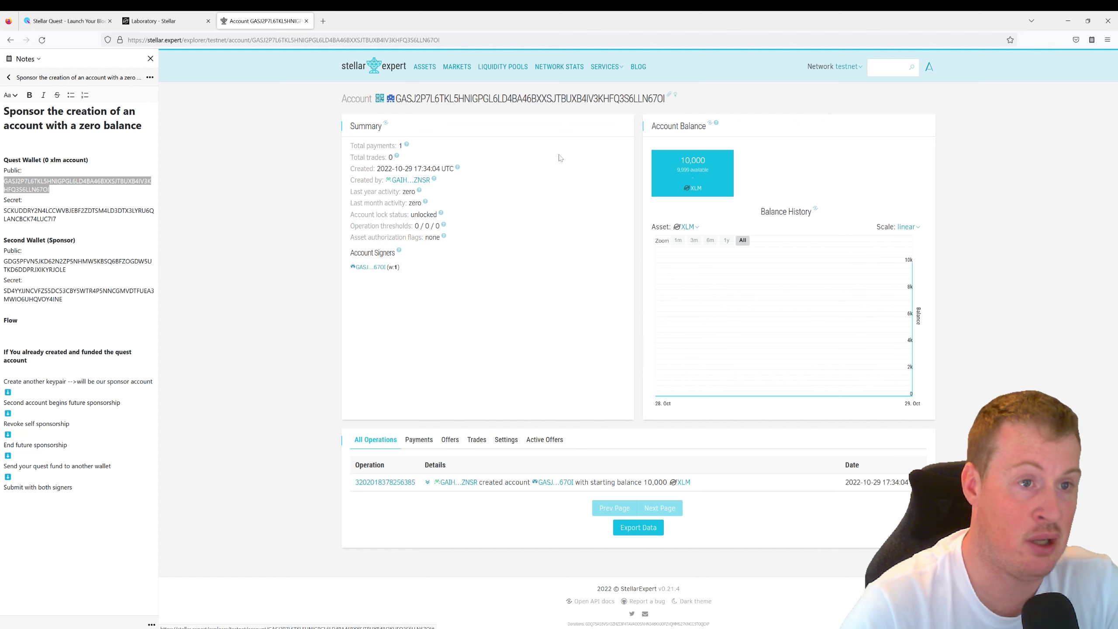
click(182, 22)
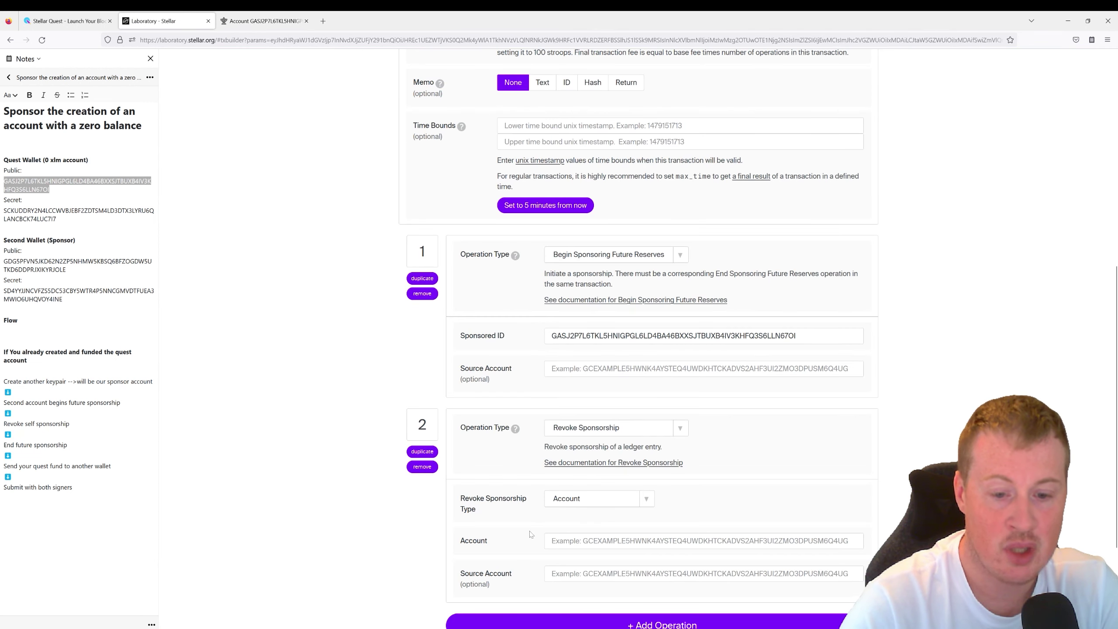
drag(459, 540, 490, 540)
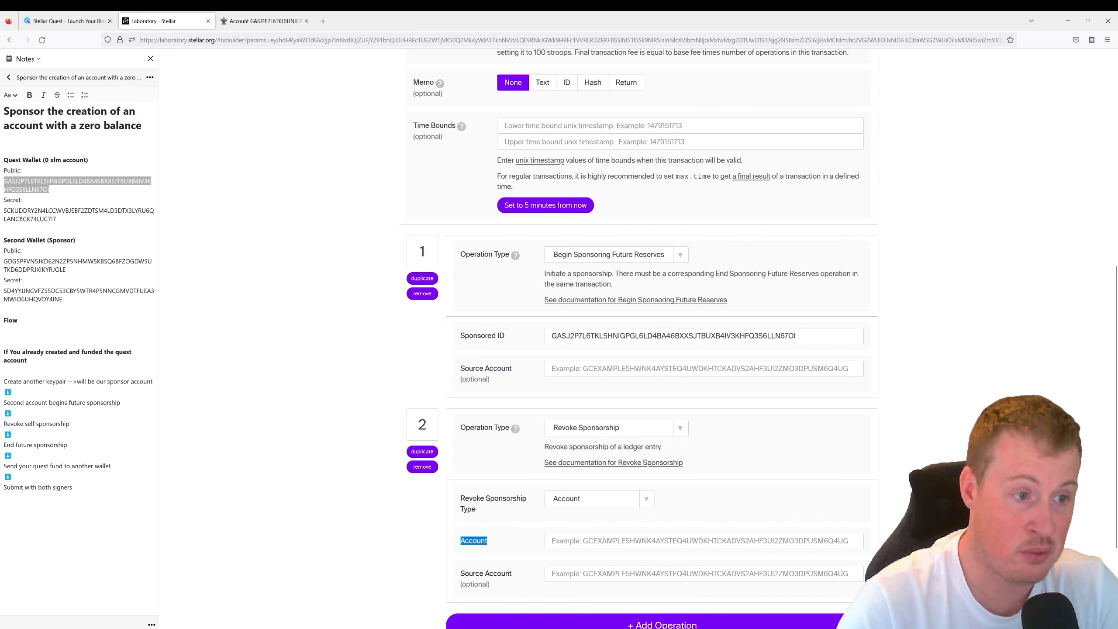
key(alt+Tab)
key(alt+Tab)
key(alt+Tab)
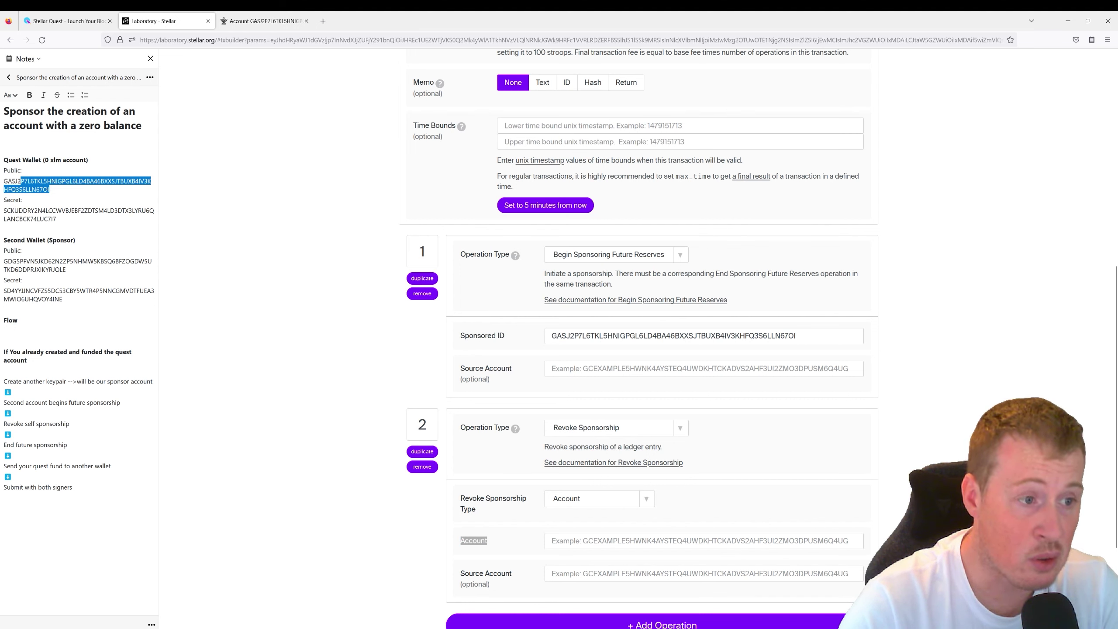
click(606, 538)
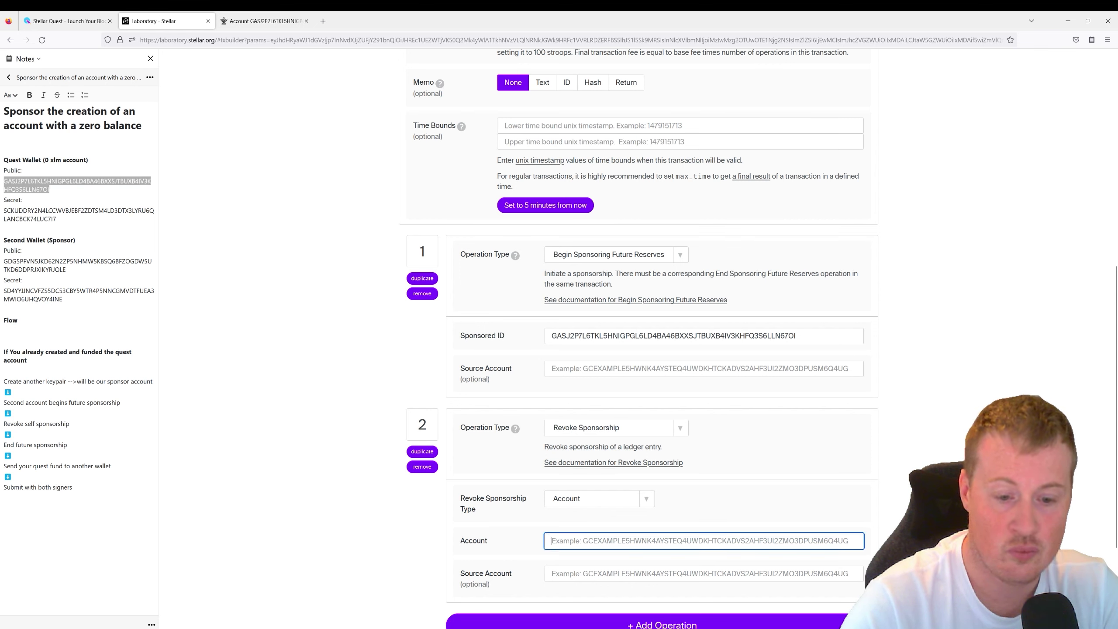
key(ctrl+v)
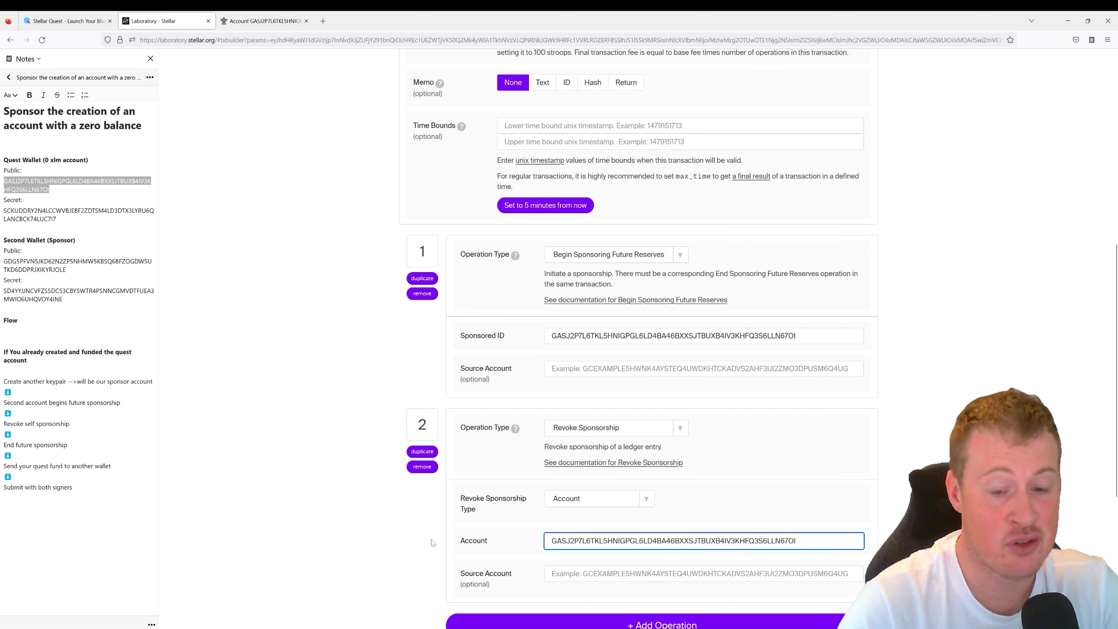
key(Tab)
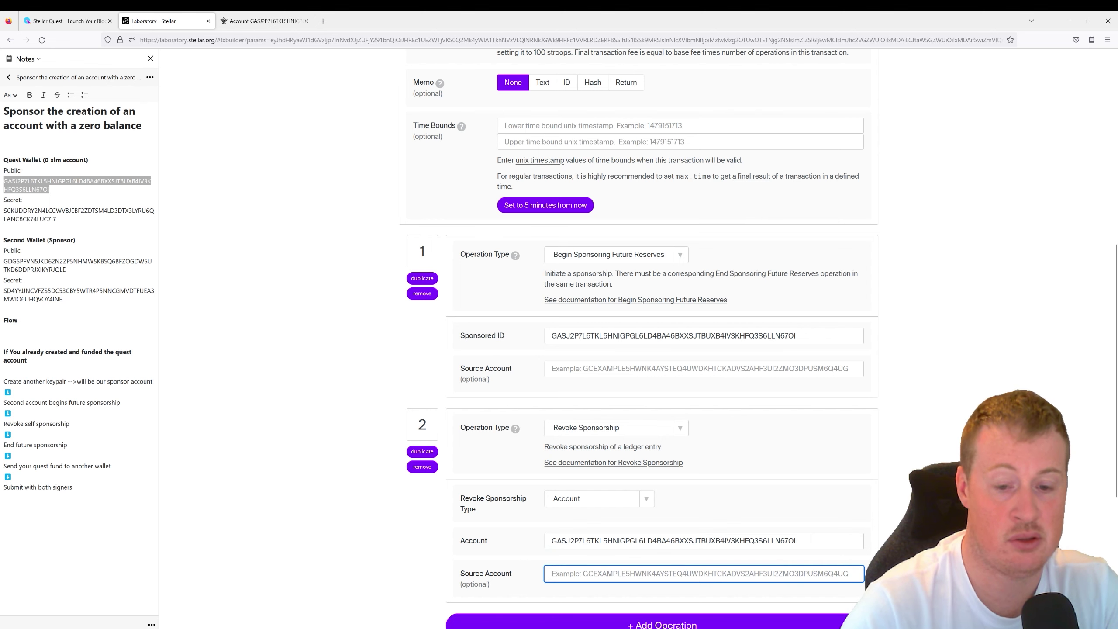
key(ctrl+v)
scroll(563, 563, down, 2)
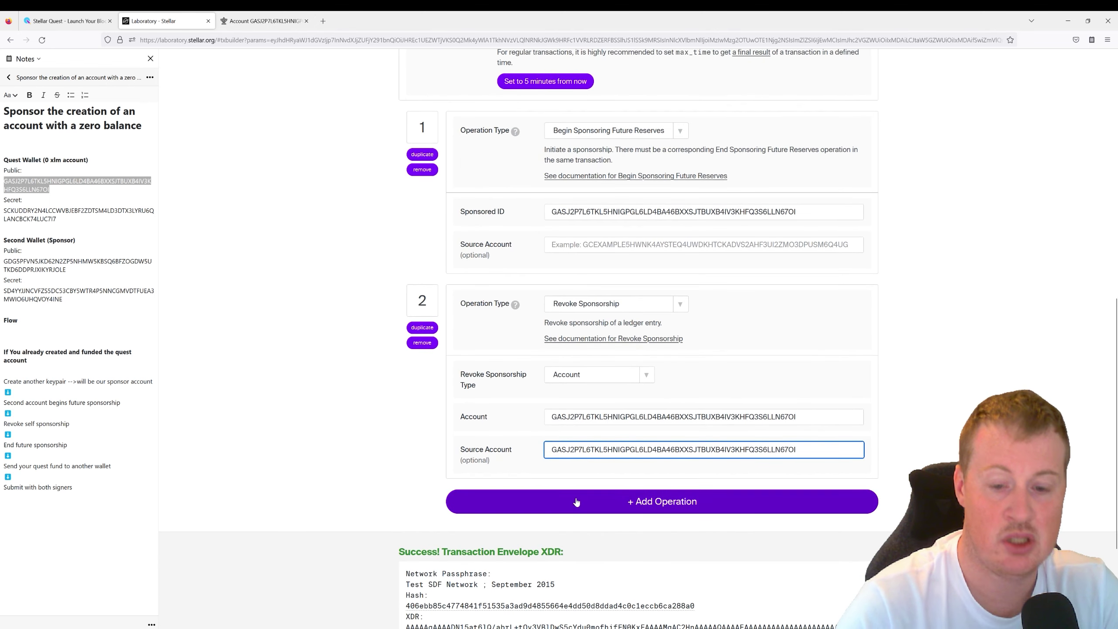
Add operation 3 as End Sponsoring Future Reserves
click(576, 509)
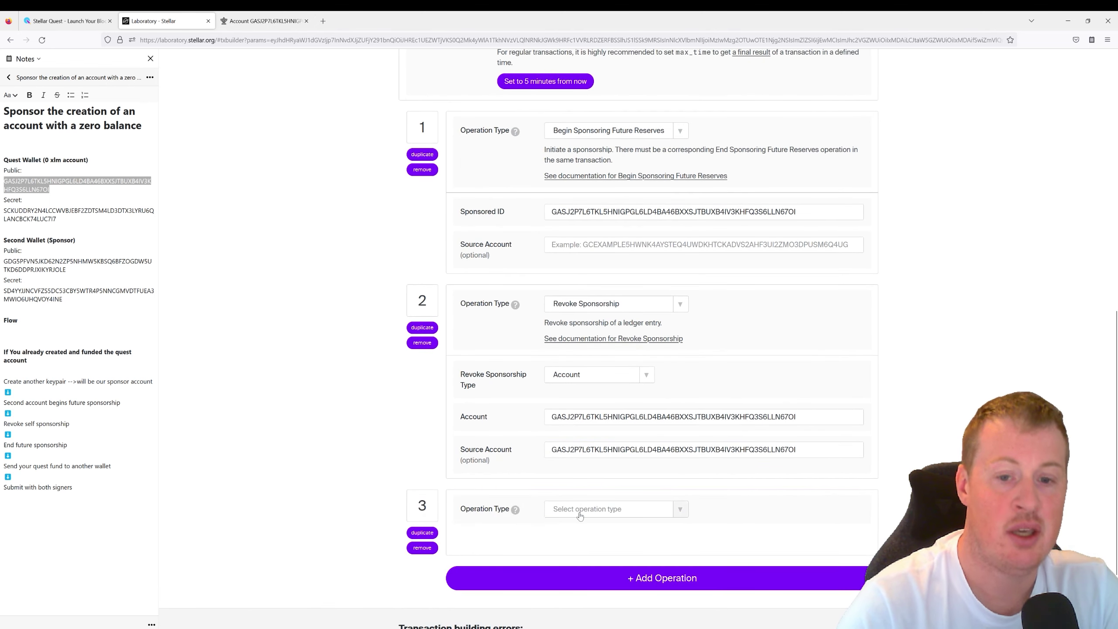
click(580, 514)
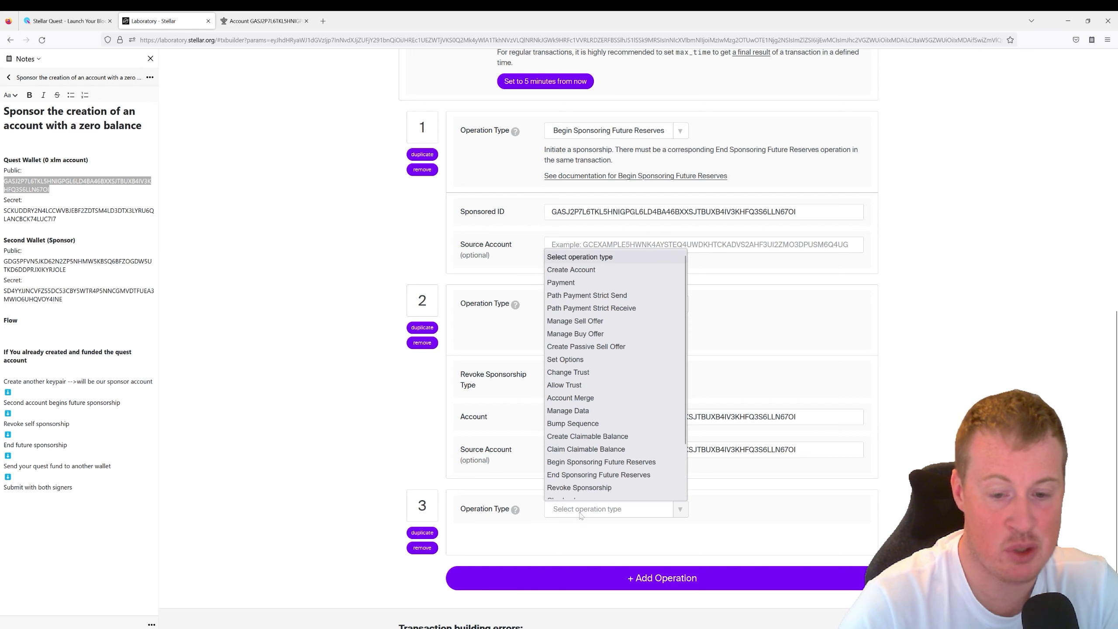
scroll(581, 493, down, 1)
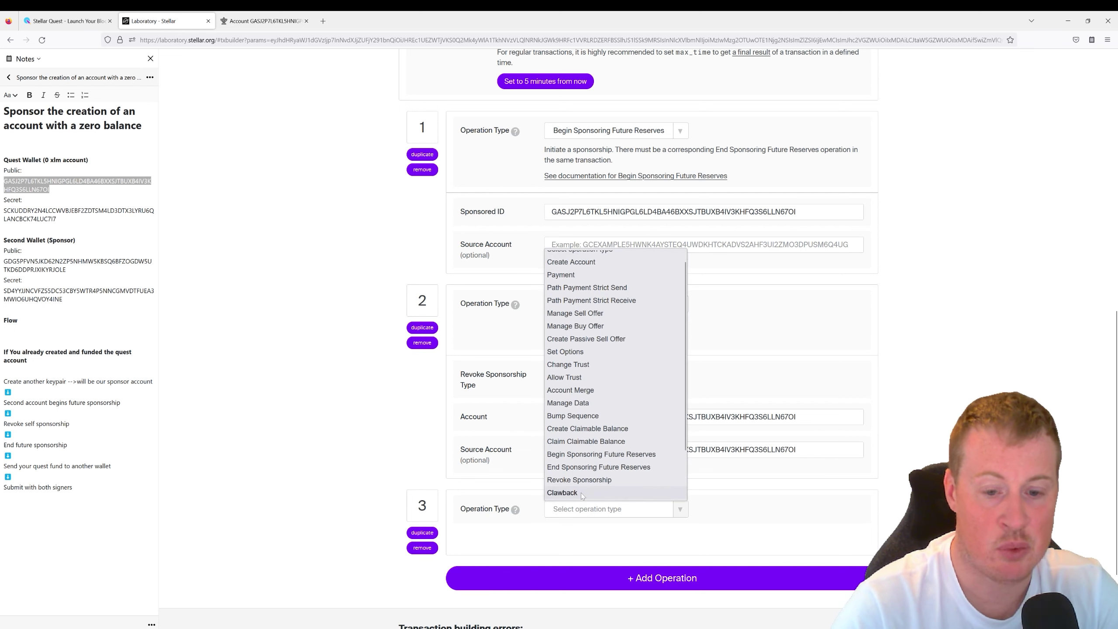
click(590, 468)
Source operation 3 from the quest wallet's public key and add a fourth operation
scroll(590, 472, down, 2)
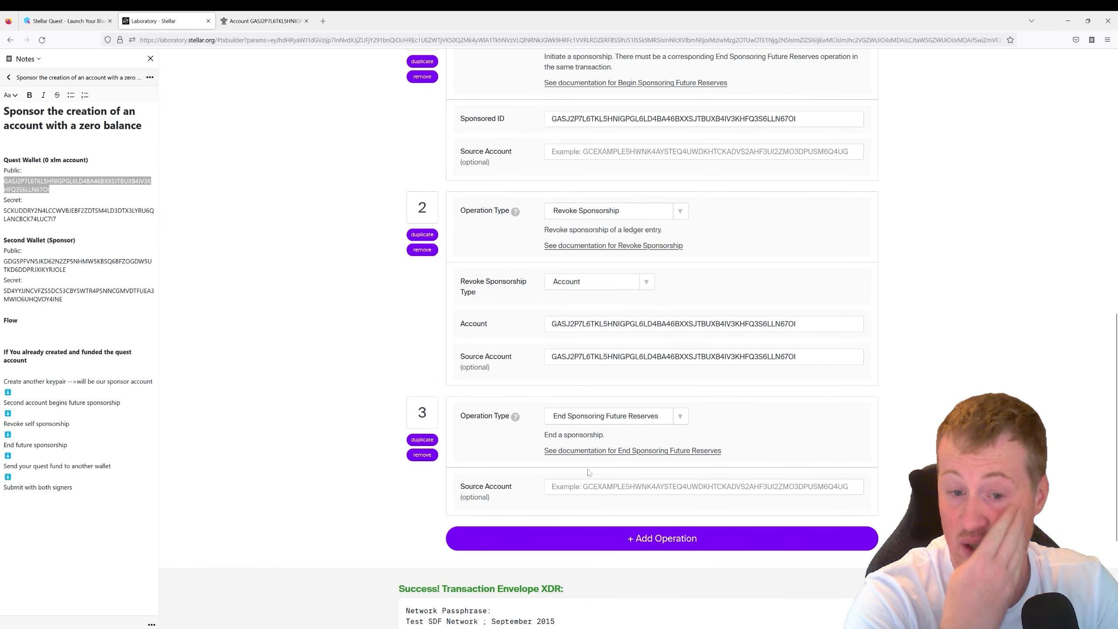
drag(49, 189, 3, 180)
key(ctrl+c)
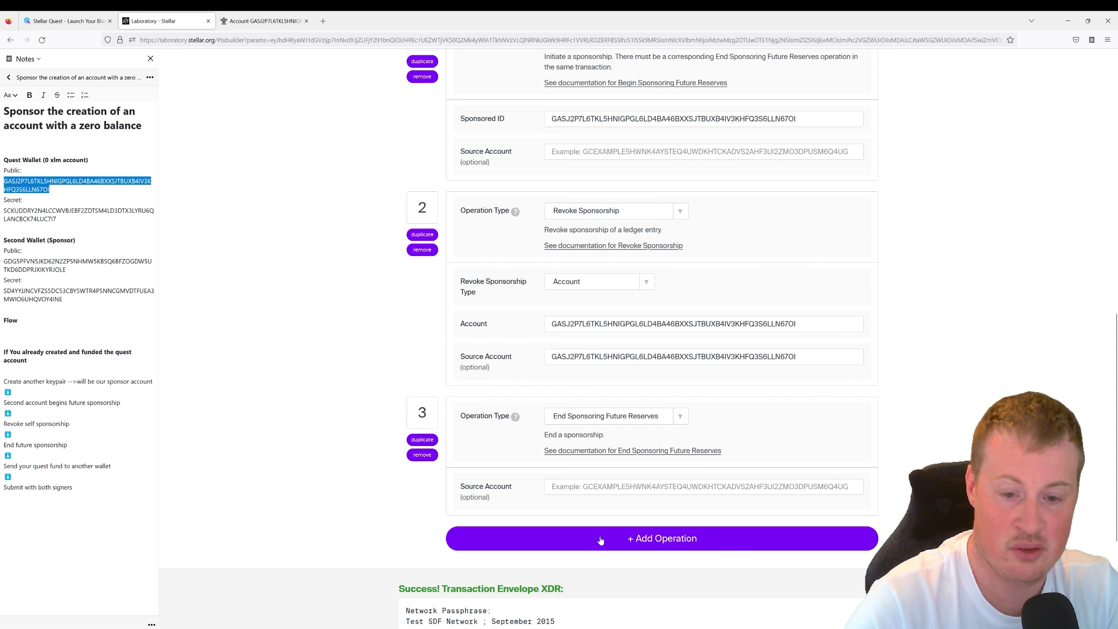
click(650, 487)
key(ctrl+v)
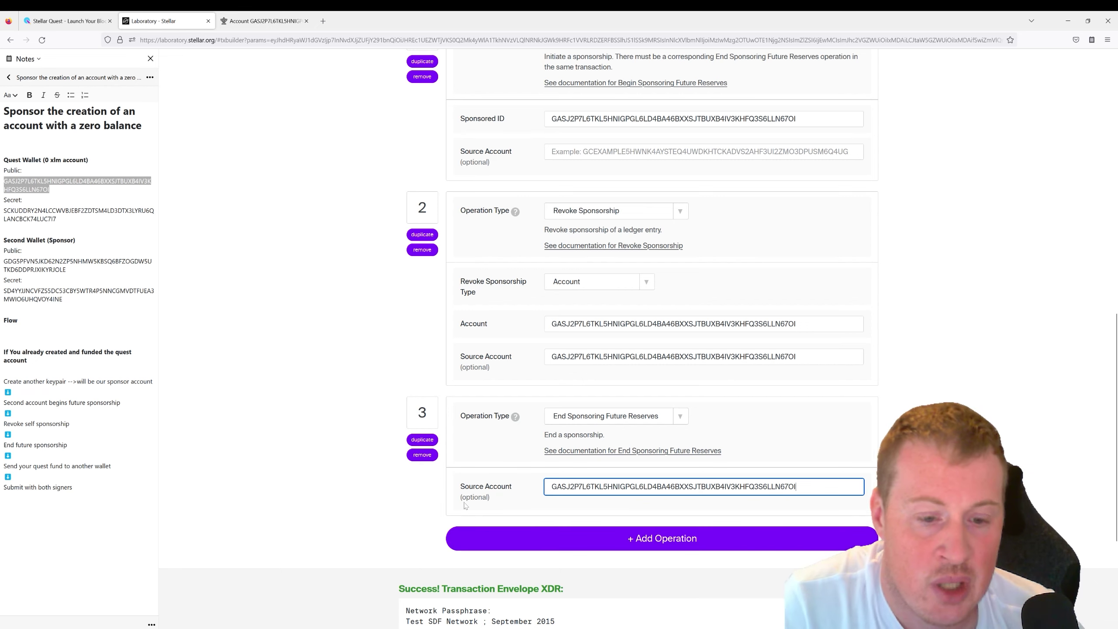
click(426, 523)
scroll(426, 522, down, 5)
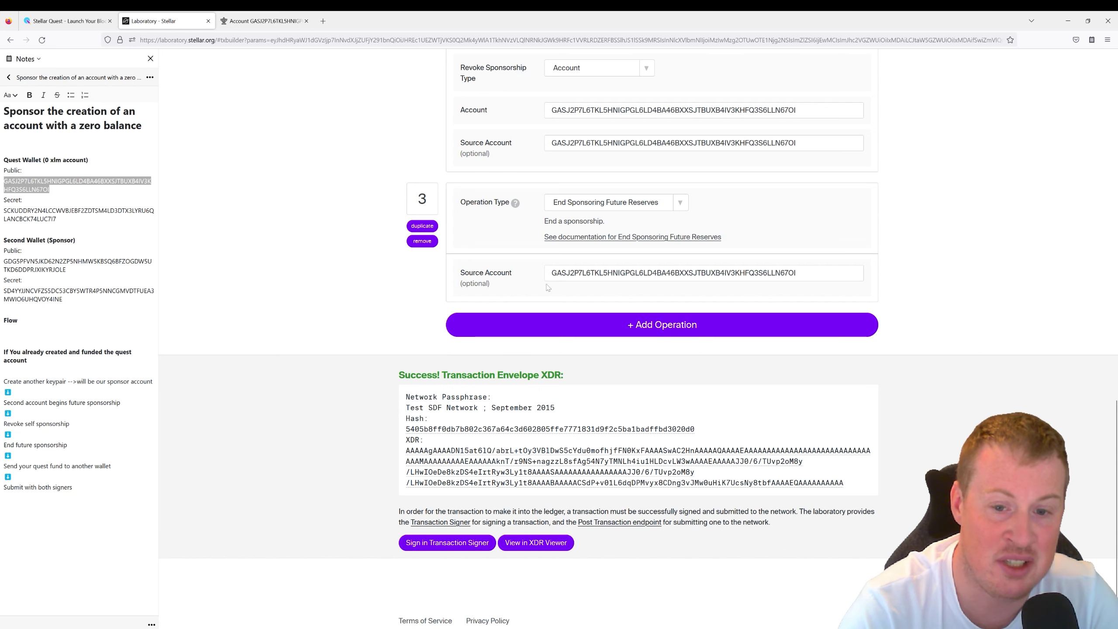
click(589, 323)
Make operation 4 a Payment operation
click(656, 402)
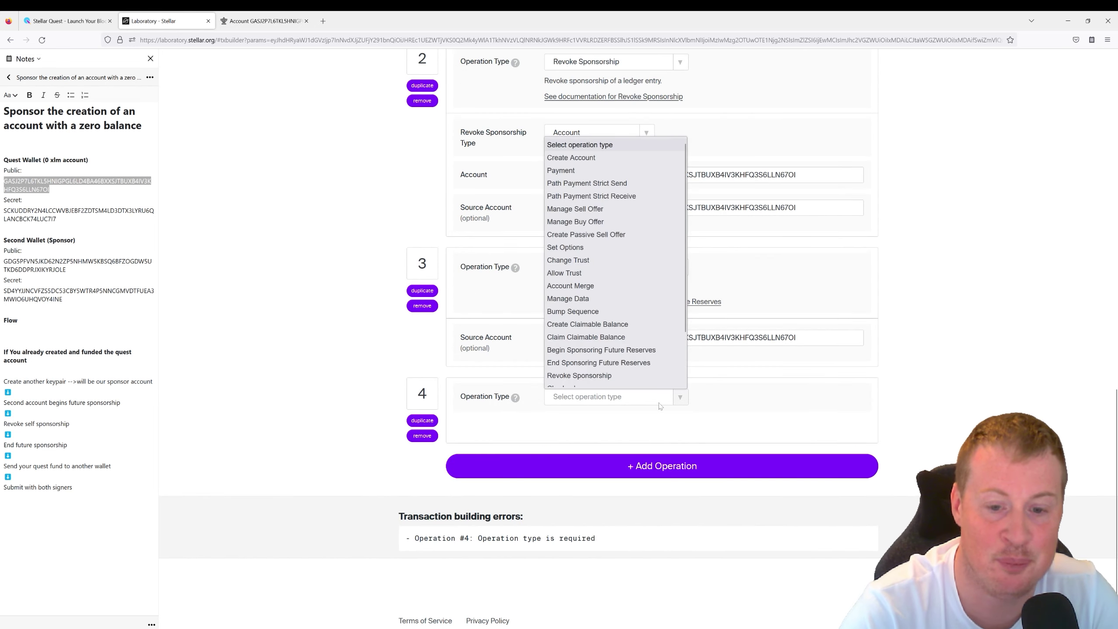
scroll(607, 286, down, 1)
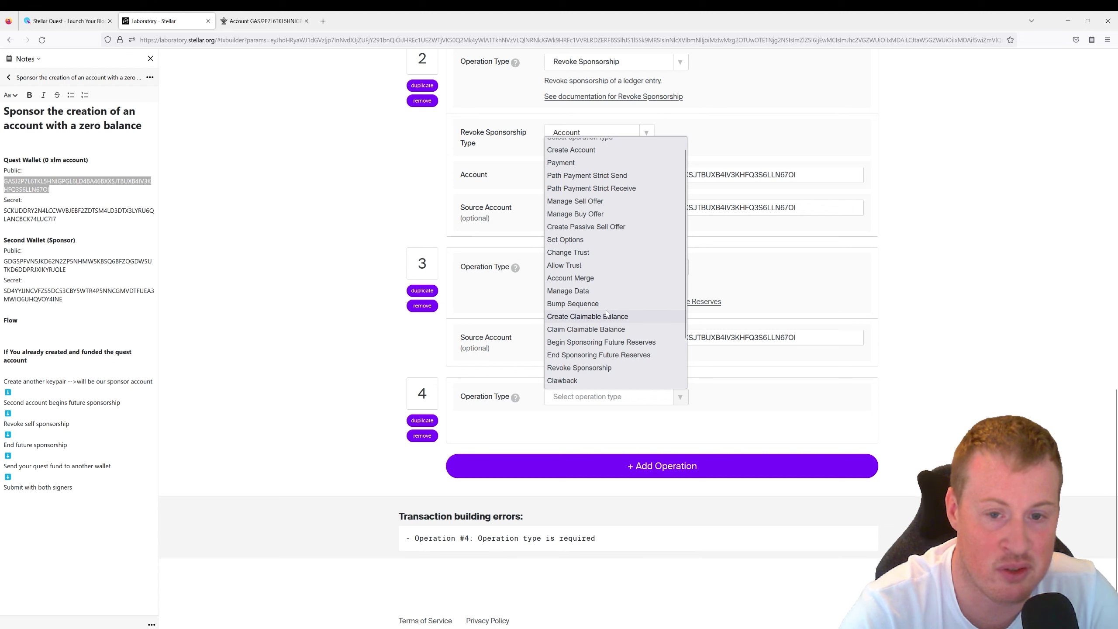
scroll(607, 330, up, 1)
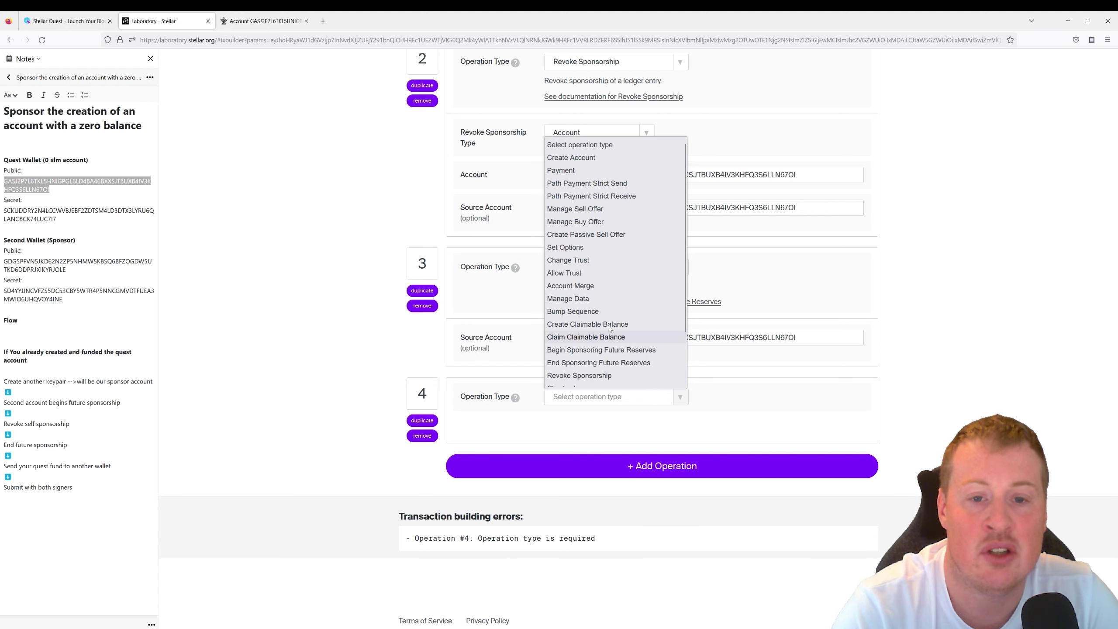
click(561, 170)
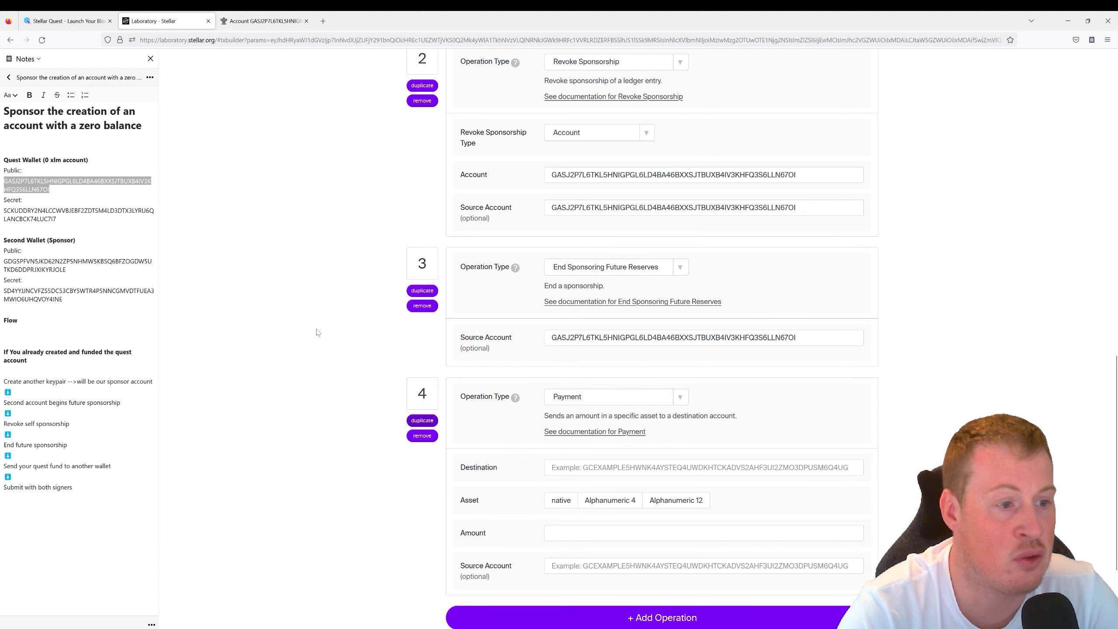
Pay 10000 native XLM to the sponsor's public key as destination
drag(4, 260, 66, 270)
key(ctrl+c)
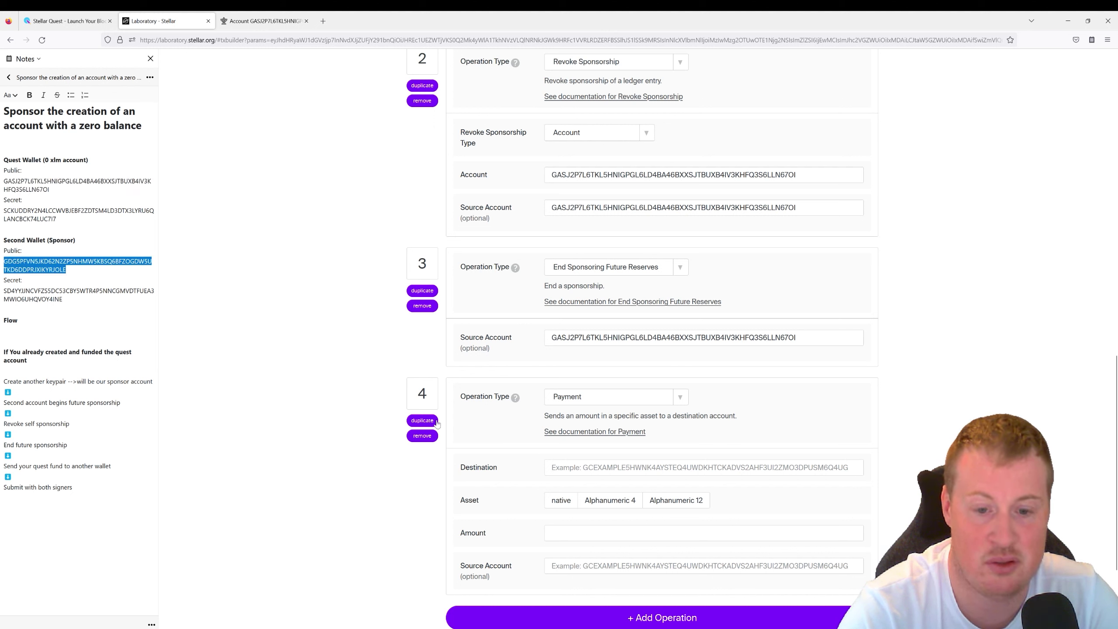
click(546, 471)
key(ctrl+v)
click(555, 507)
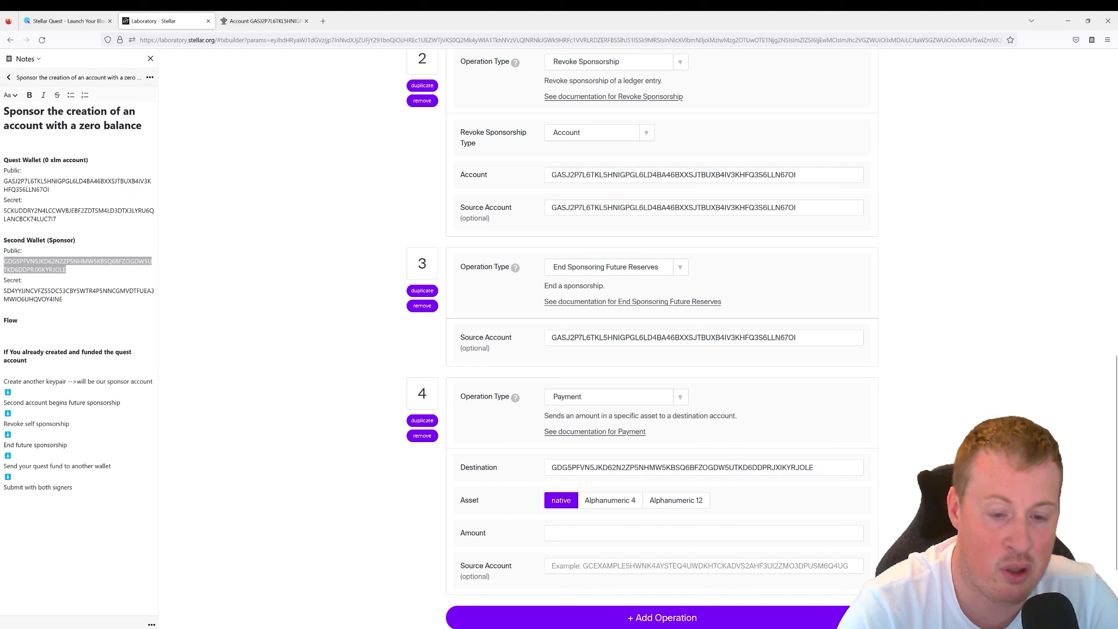
click(555, 532)
text(10000)
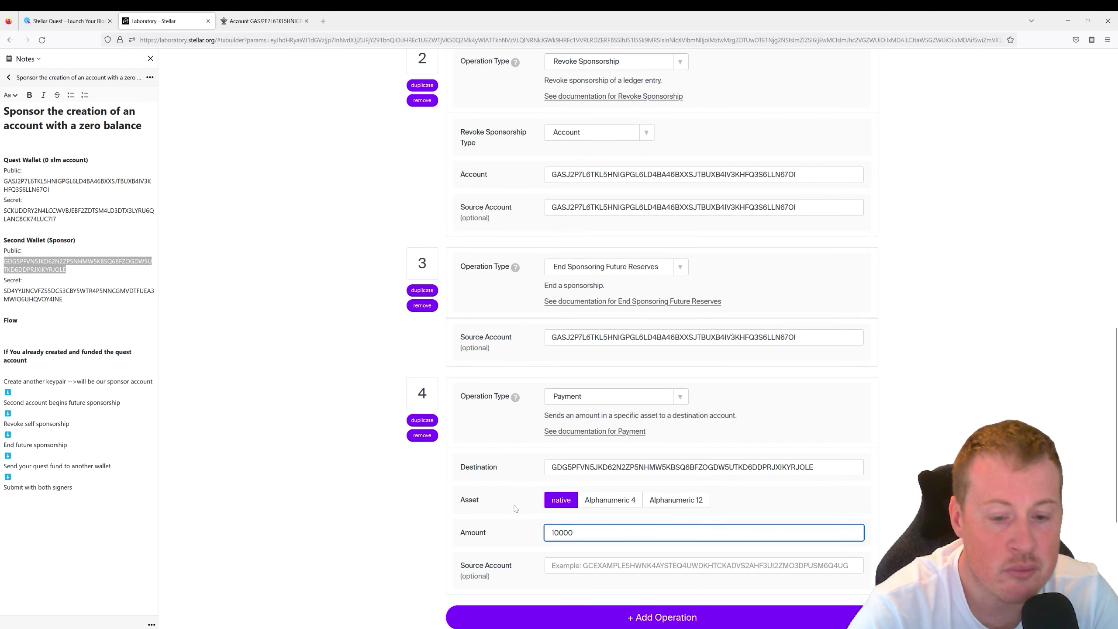
Set operation 4's source account to the quest wallet's public key so the envelope builds
scroll(529, 536, down, 1)
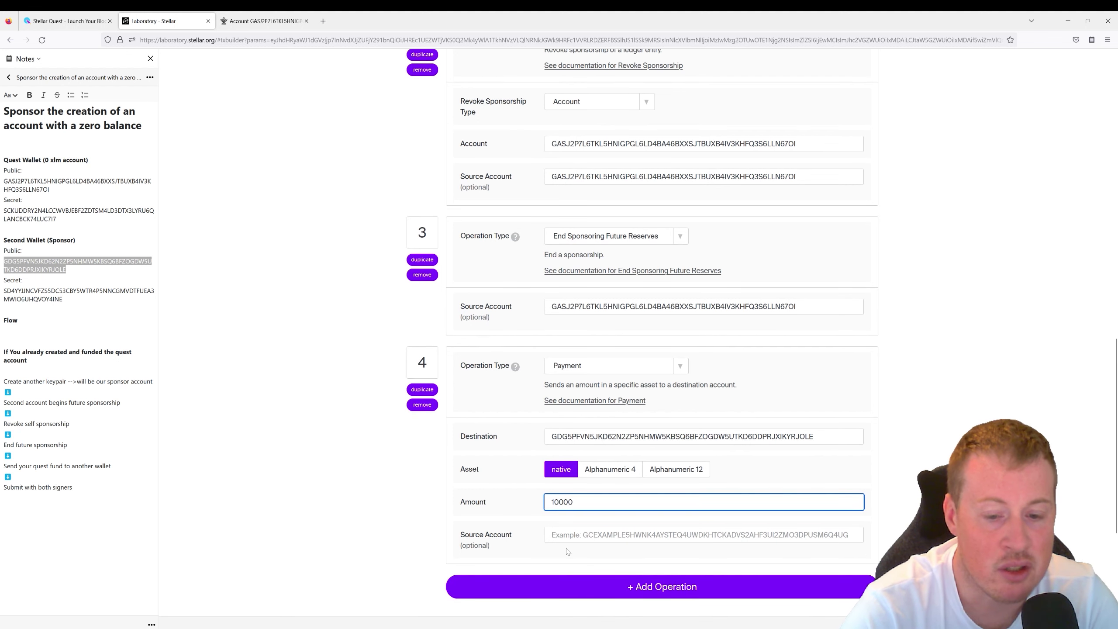
key(Tab)
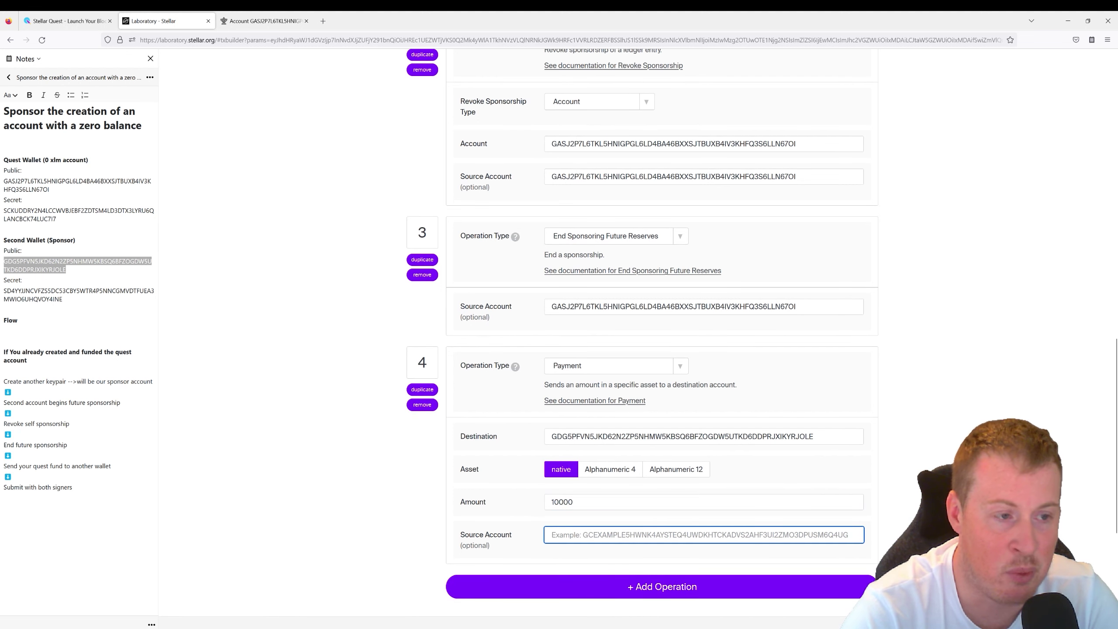
drag(66, 270, 7, 181)
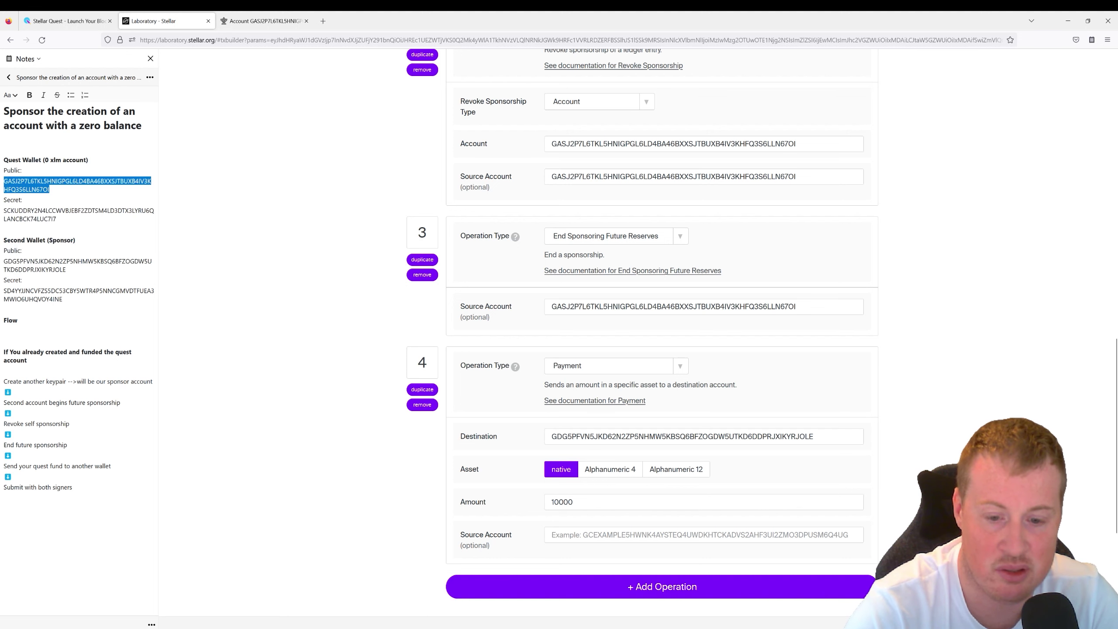
click(704, 534)
click(324, 531)
scroll(324, 531, down, 5)
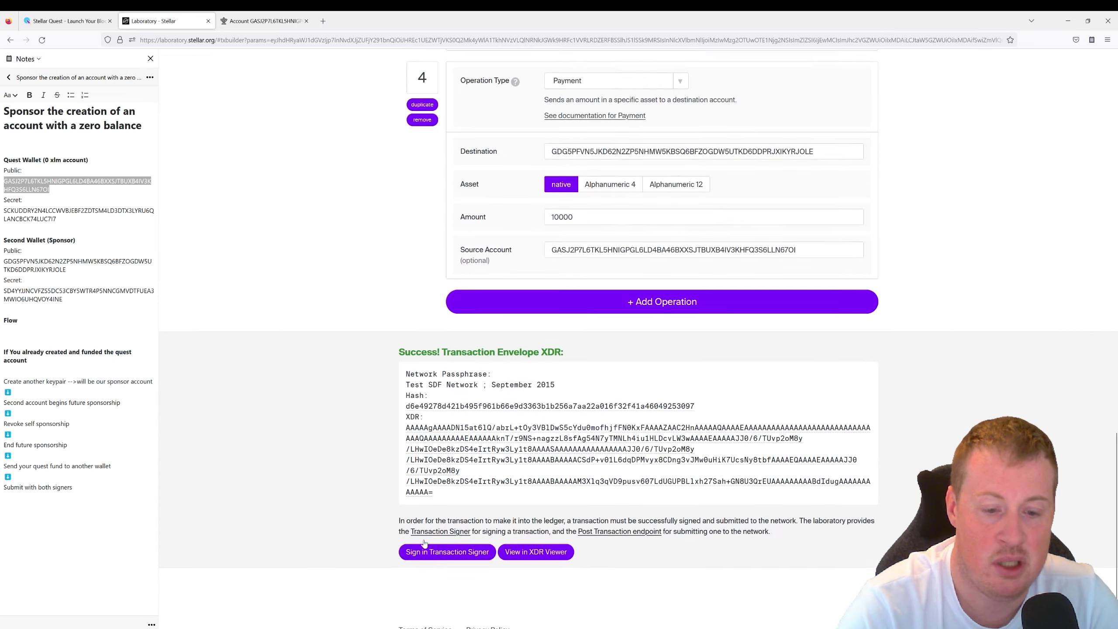
Send the built transaction to the signer and add the quest wallet's secret key
click(427, 551)
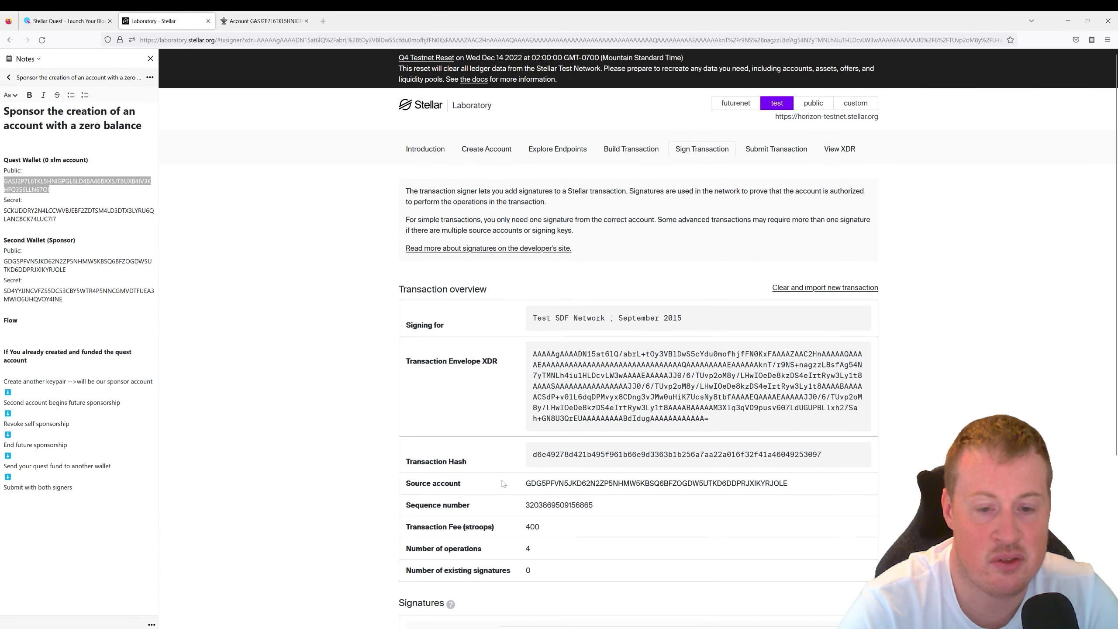
scroll(503, 483, down, 4)
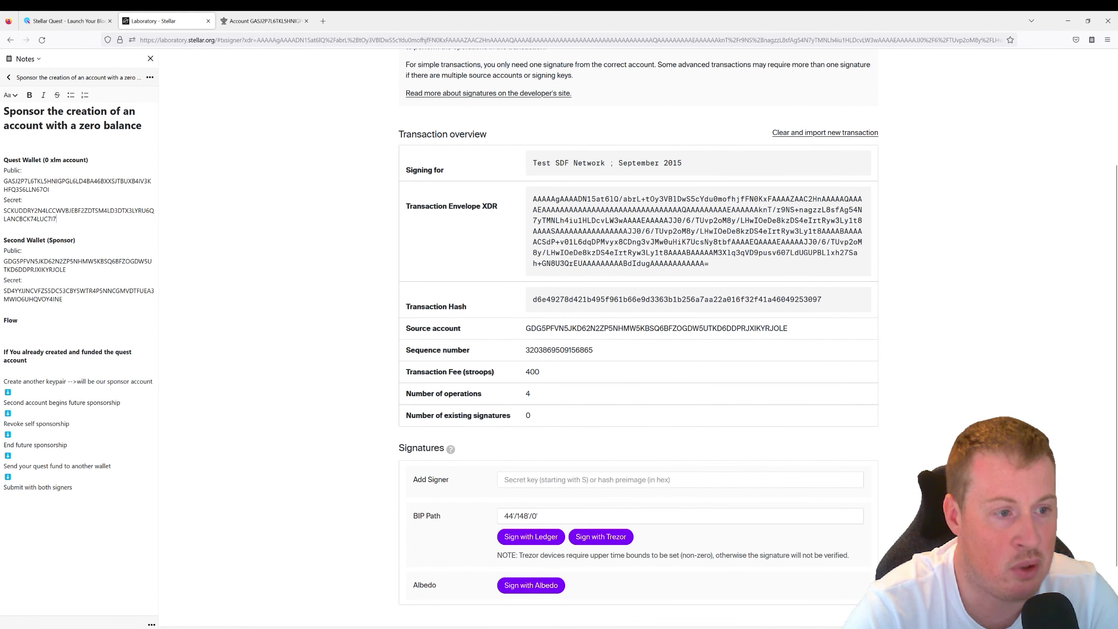
double_click(56, 218)
key(ctrl+c)
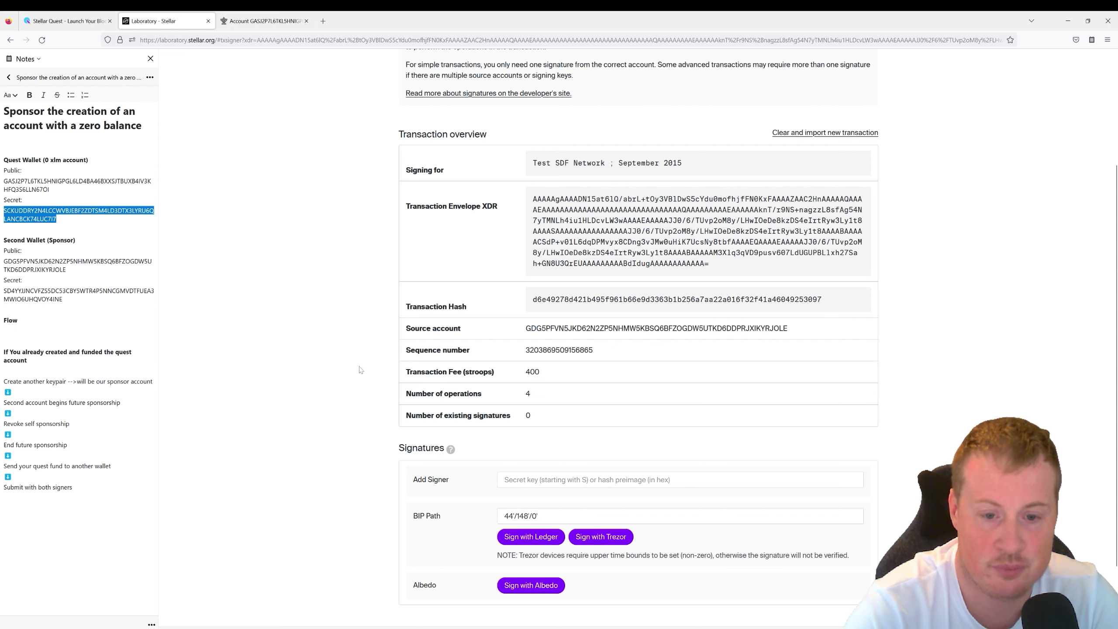
click(528, 479)
key(ctrl+v)
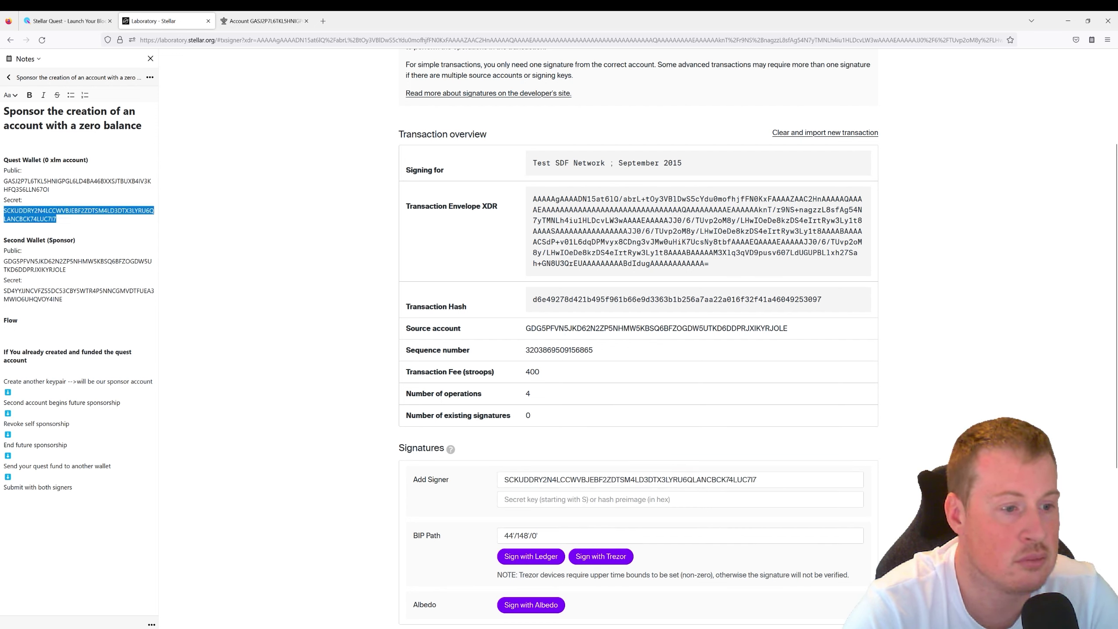
Add the sponsor's secret key as the second signer
double_click(61, 299)
key(ctrl+c)
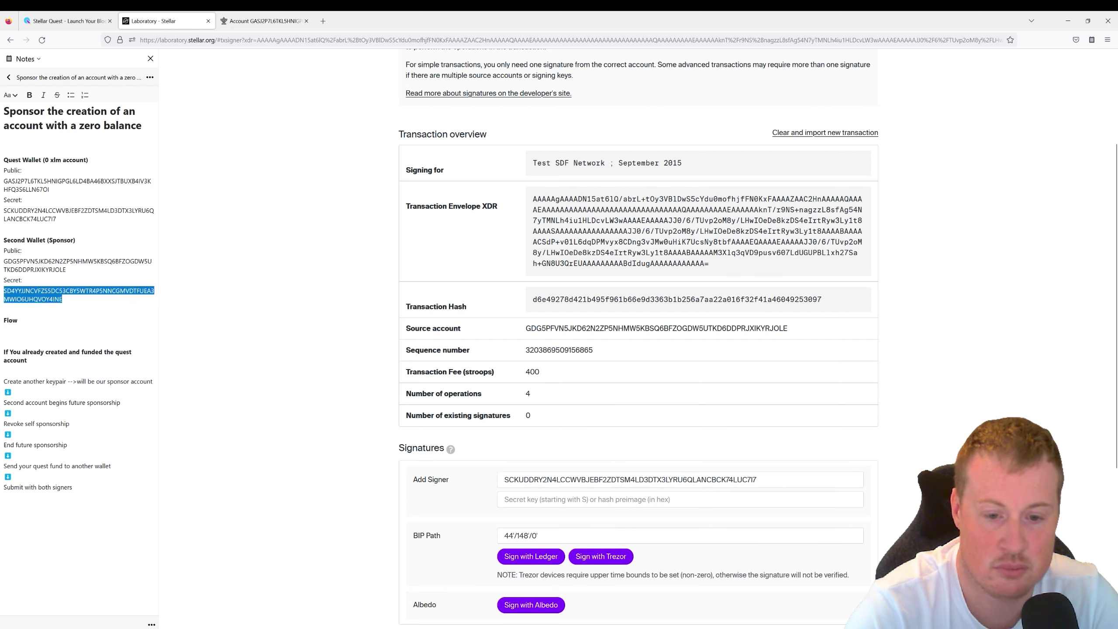
click(528, 499)
key(ctrl+v)
scroll(453, 547, down, 2)
scroll(454, 548, down, 9)
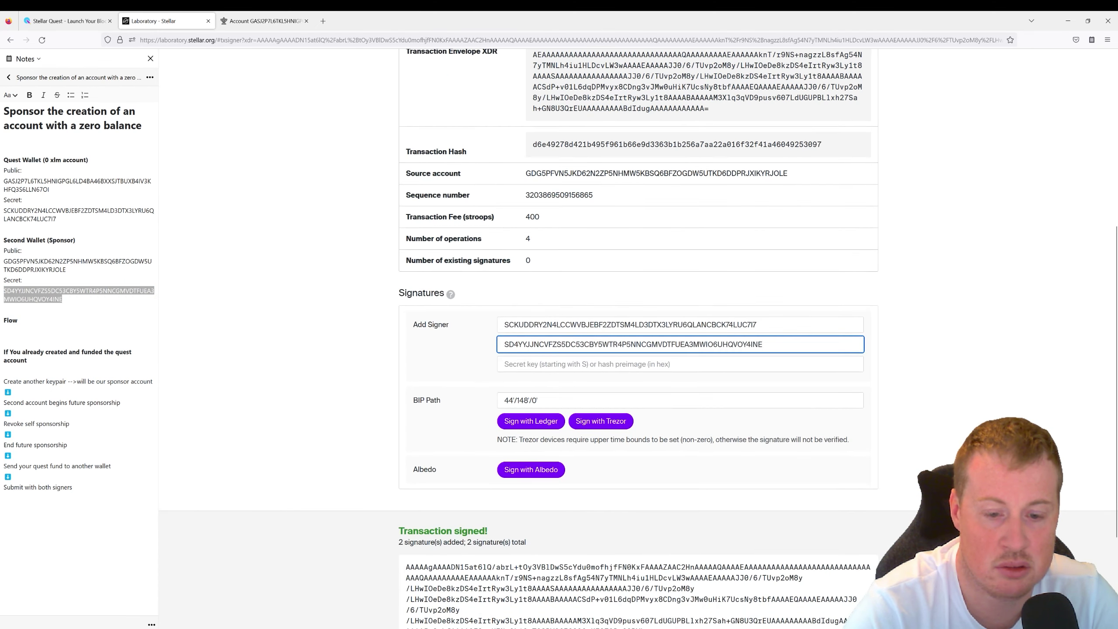
click(389, 543)
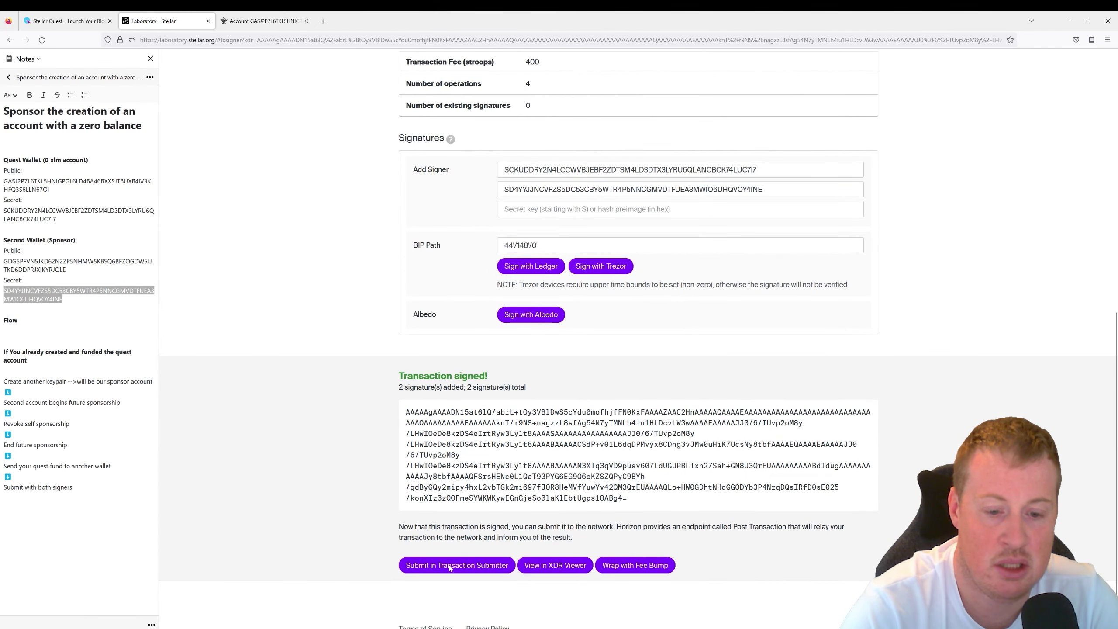
Submit the signed transaction to testnet, then copy the quest key and switch to StellarExpert
click(480, 566)
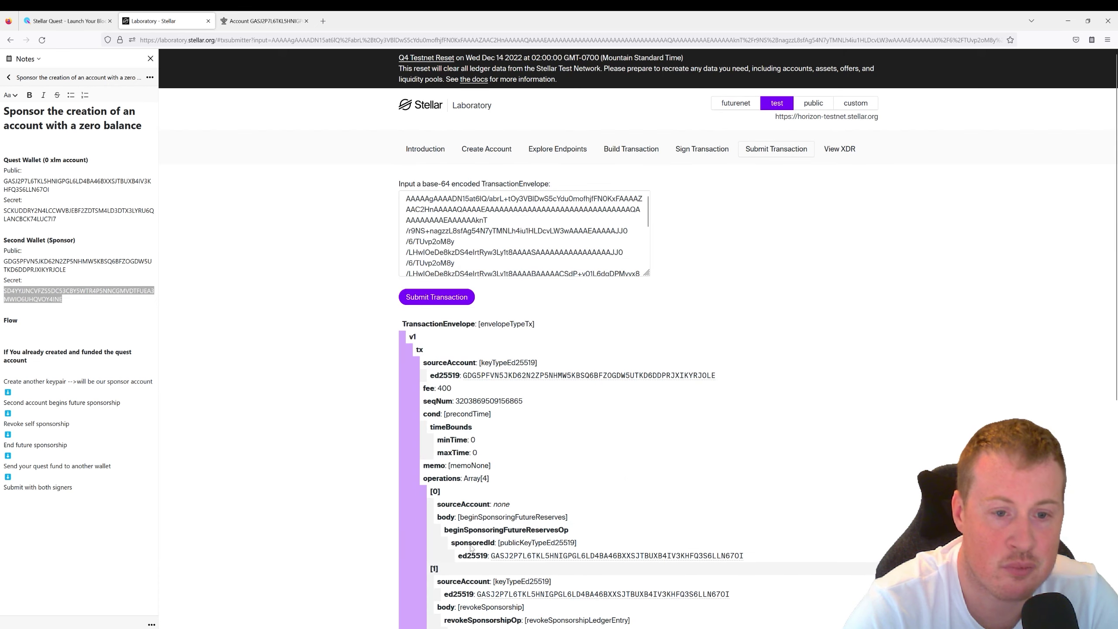
click(452, 303)
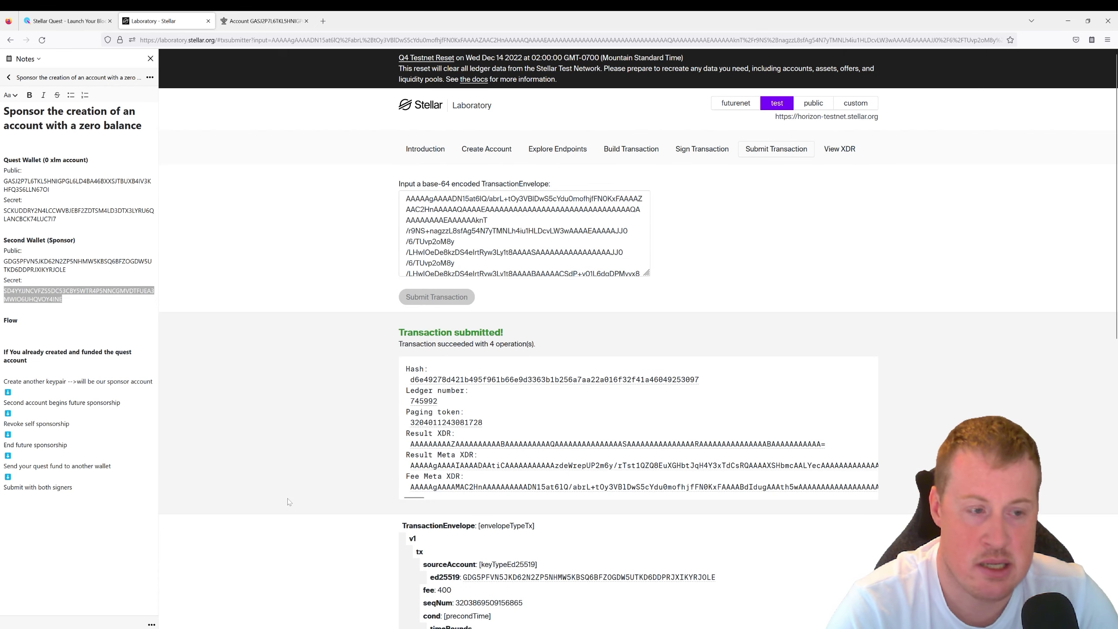
click(49, 190)
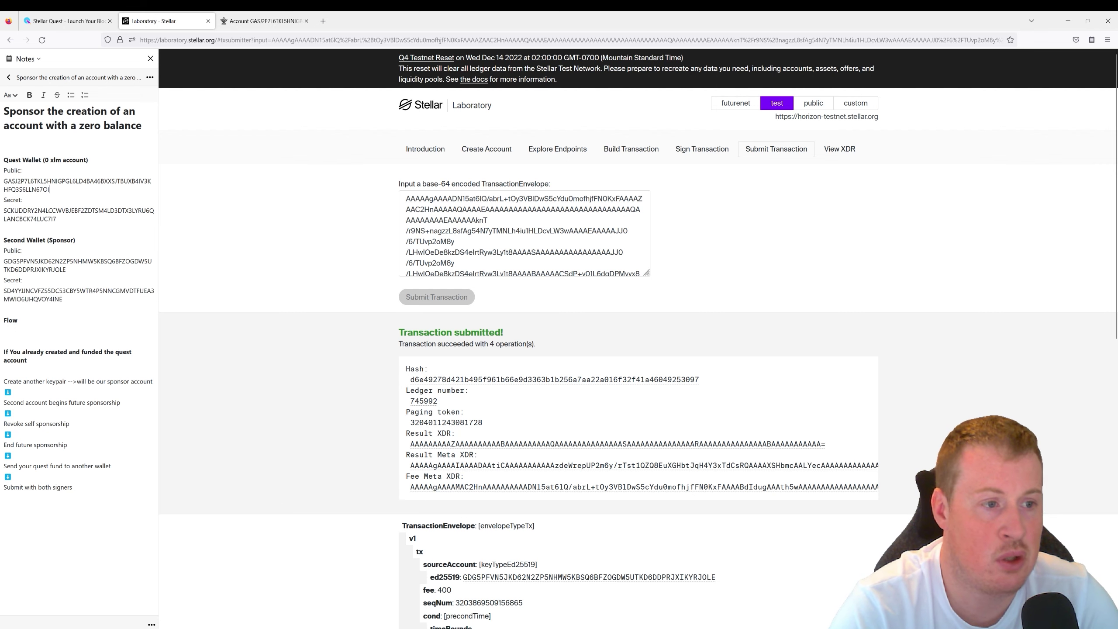
drag(49, 190, 5, 181)
key(ctrl+c)
key(ctrl+Tab)
Look up the quest account in StellarExpert by its public key
click(886, 75)
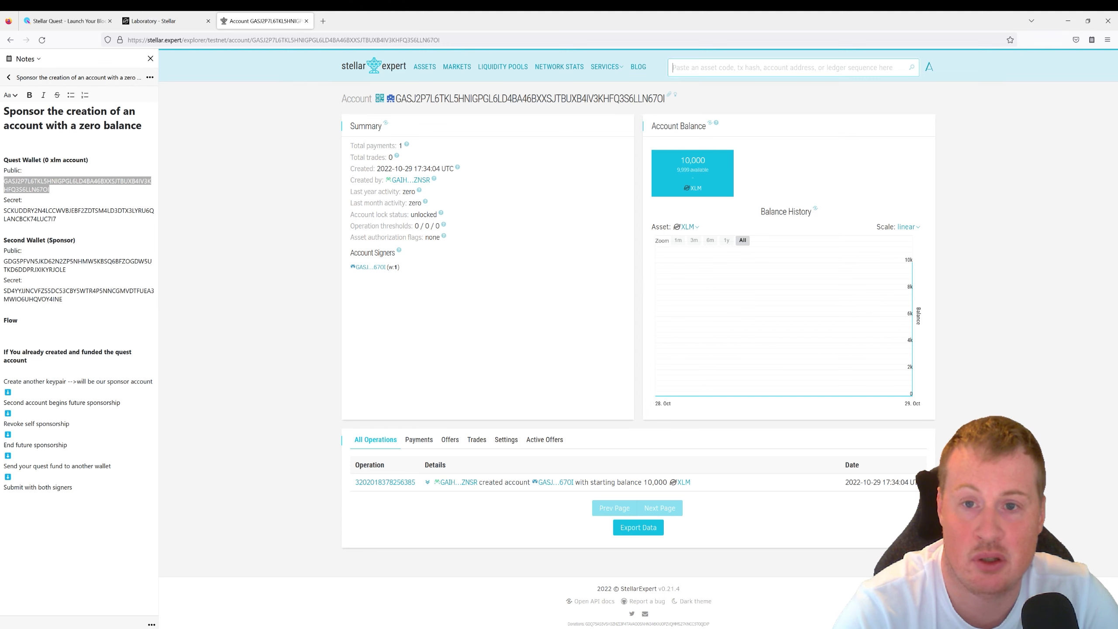
key(ctrl+v)
key(Return)
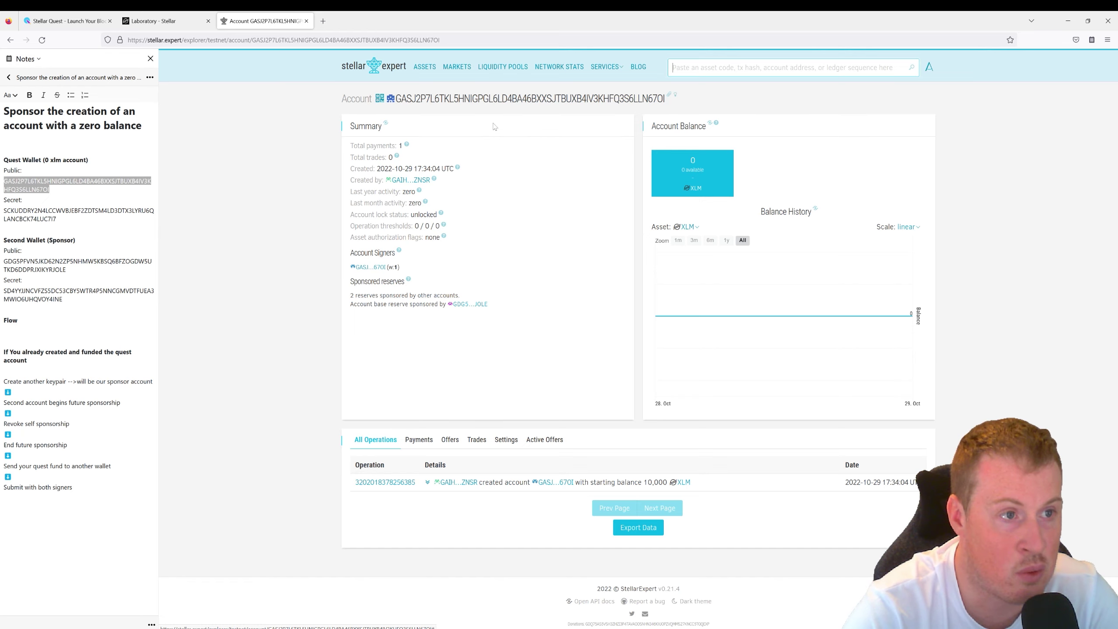
Verify the solution on the Sponsorships quest page
click(68, 21)
click(859, 564)
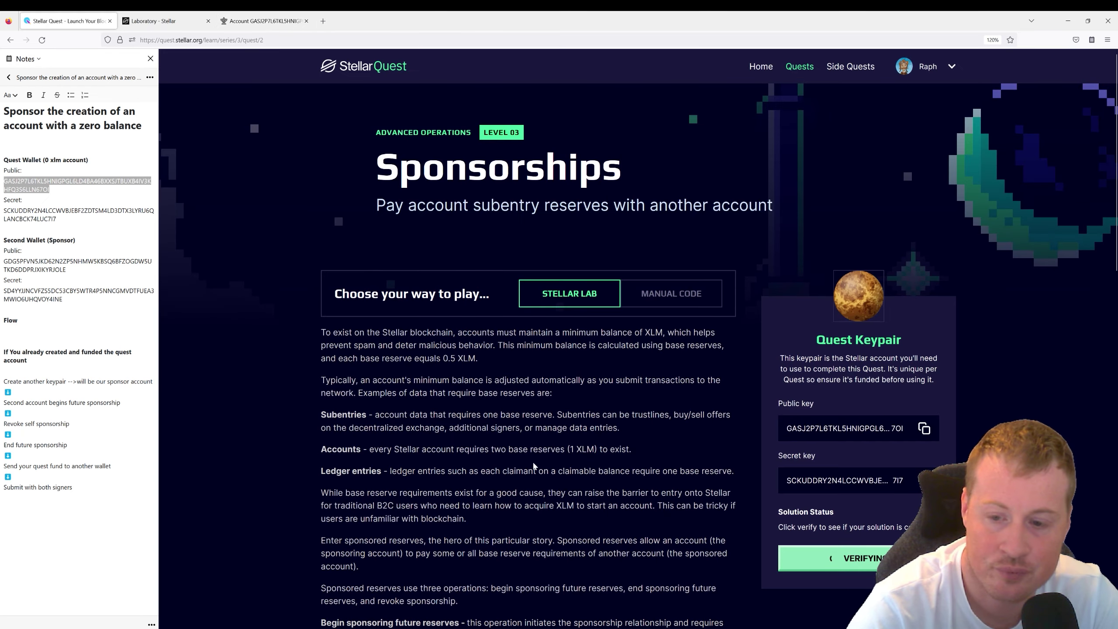
scroll(534, 466, down, 2)
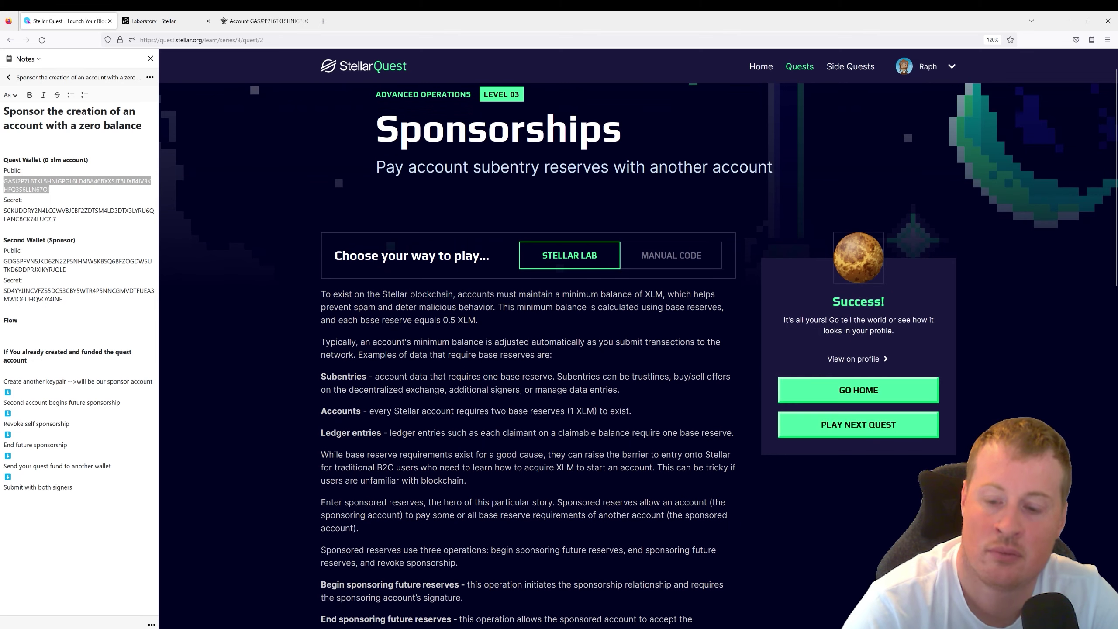